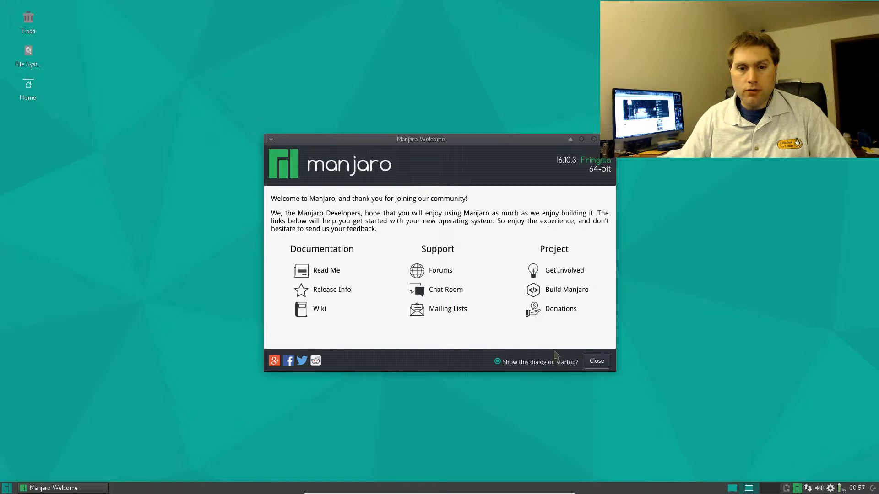
# Step: Stop the Manjaro Welcome dialog from showing on startup and close it
pyautogui.click(499, 363)
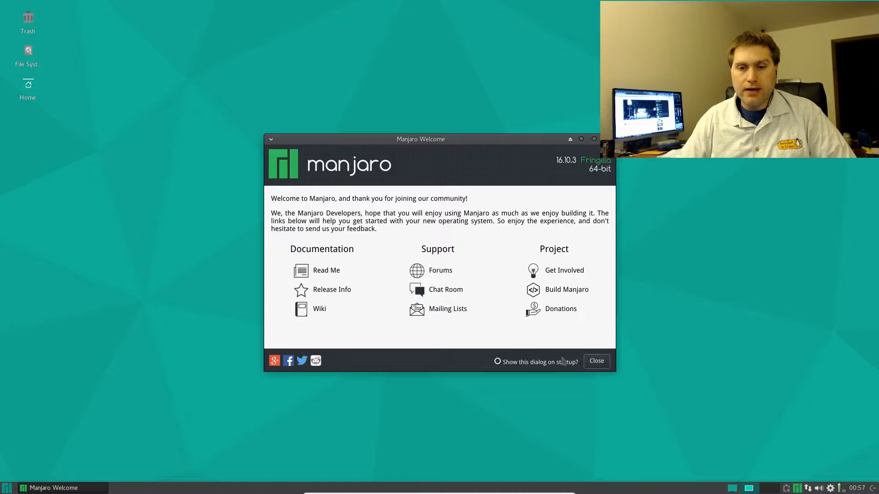
pyautogui.click(593, 361)
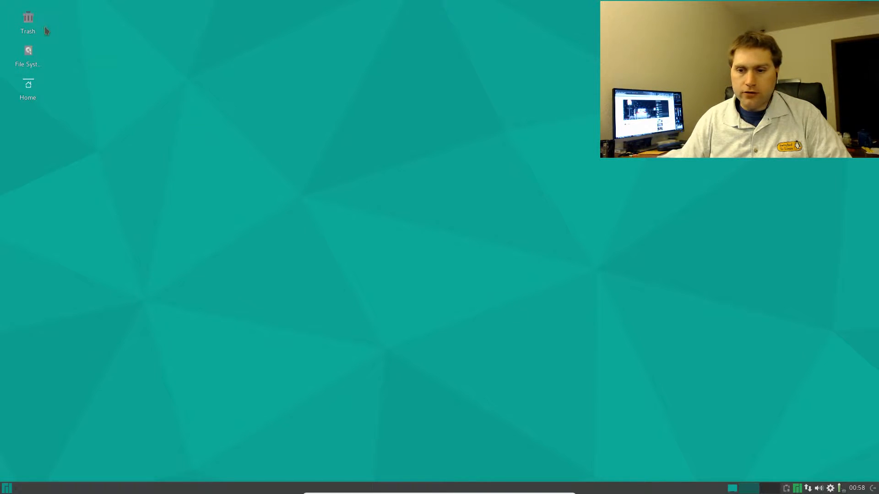
# Step: Open the application menu and shrink it so that fewer categories fit, leaving it closed
pyautogui.click(6, 487)
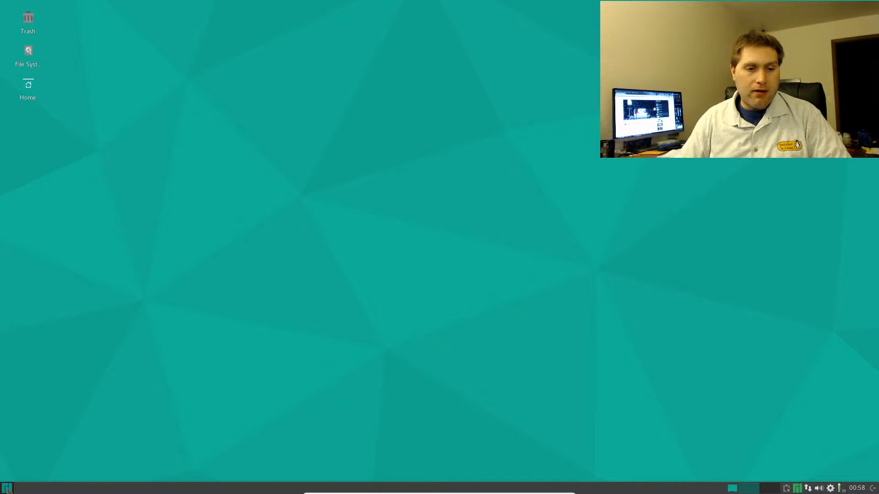
pyautogui.click(7, 488)
pyautogui.press('super')
pyautogui.press('super')
pyautogui.press('super')
pyautogui.press('super')
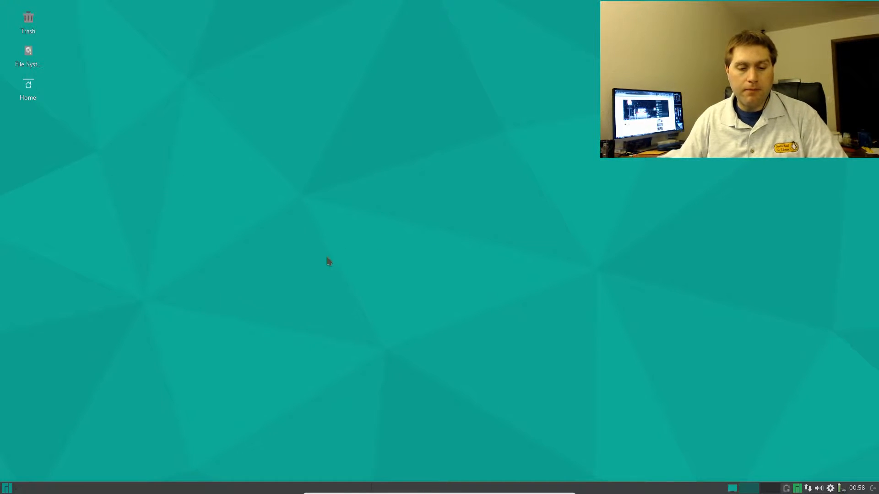
pyautogui.press('super')
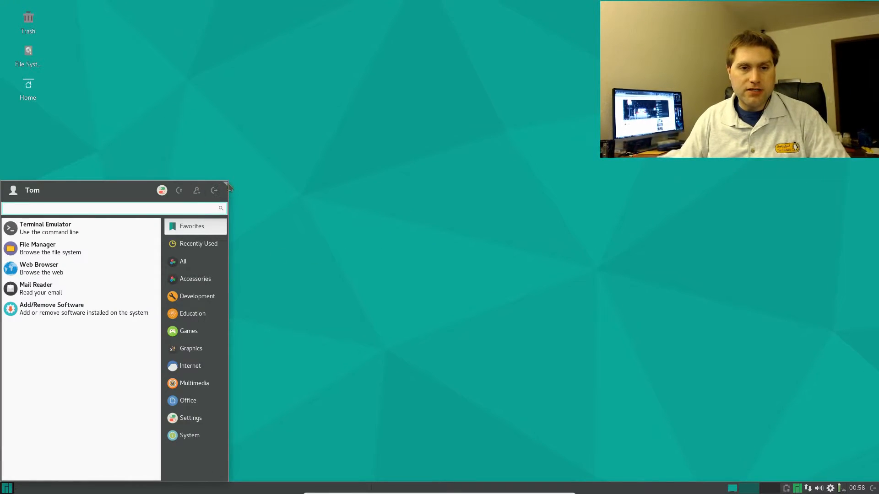
pyautogui.moveTo(228, 184); pyautogui.dragTo(165, 272)
pyautogui.click(335, 320)
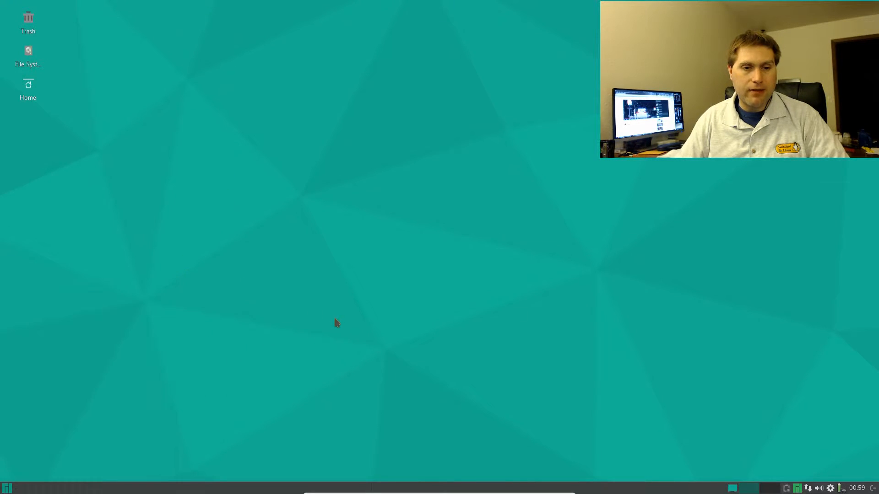
# Step: Enlarge the application menu so every category from Favorites to System fits without scrolling, and close it
pyautogui.click(7, 488)
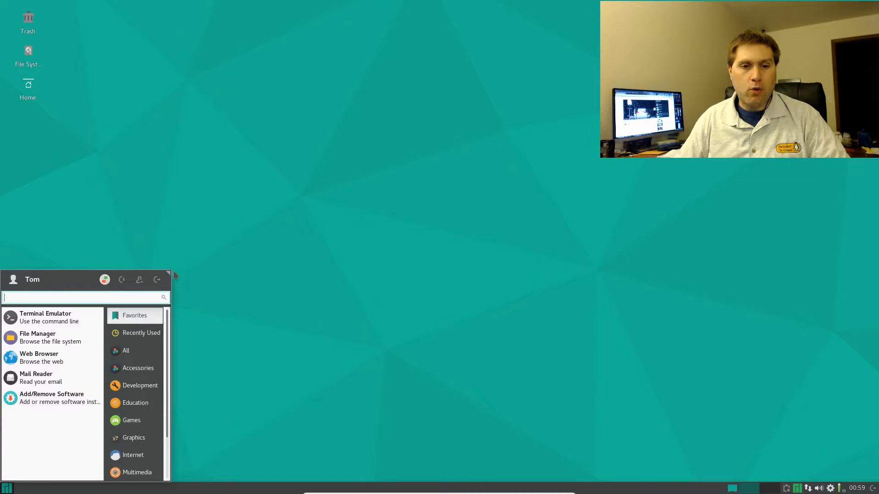
pyautogui.moveTo(167, 272); pyautogui.dragTo(248, 172)
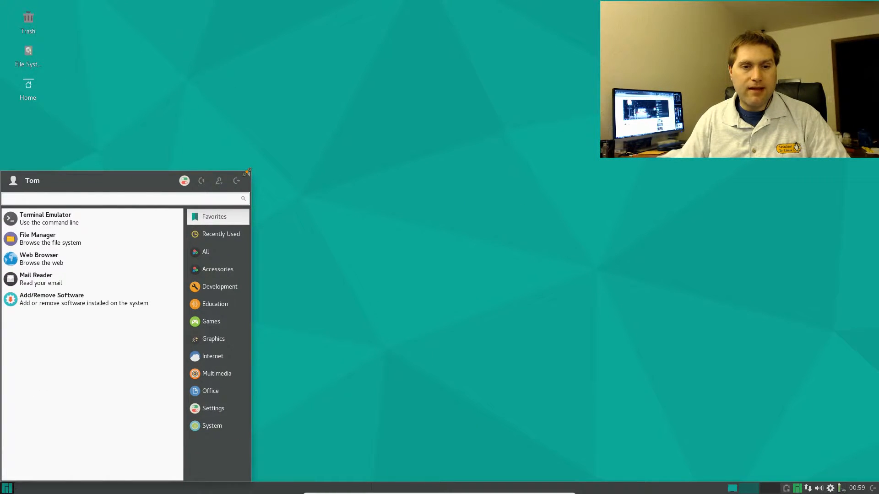
pyautogui.click(487, 330)
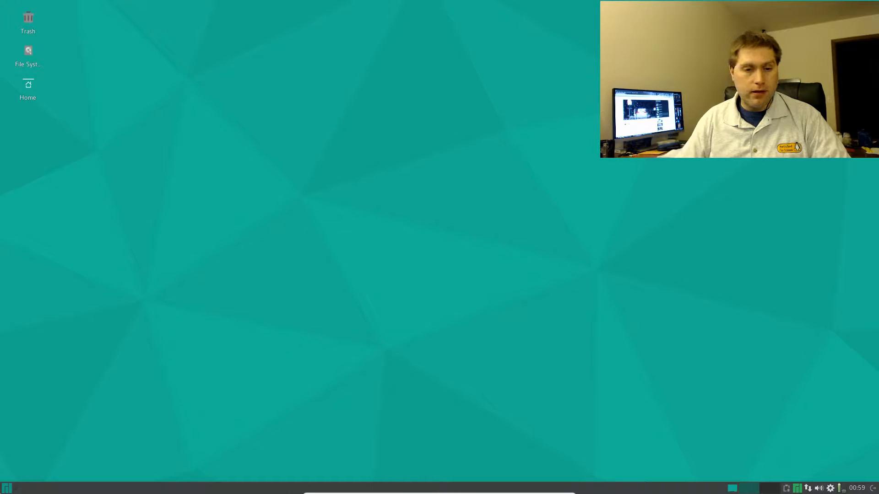
# Step: View the home folder in the file manager, try the workspace switcher, and close the folder window
pyautogui.doubleClick(28, 86)
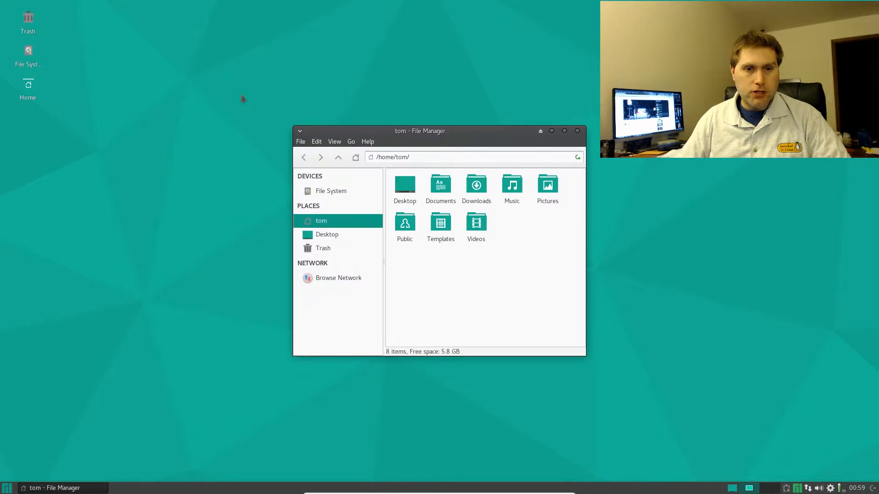
pyautogui.click(753, 489)
pyautogui.click(754, 489)
pyautogui.click(754, 489)
pyautogui.click(754, 489)
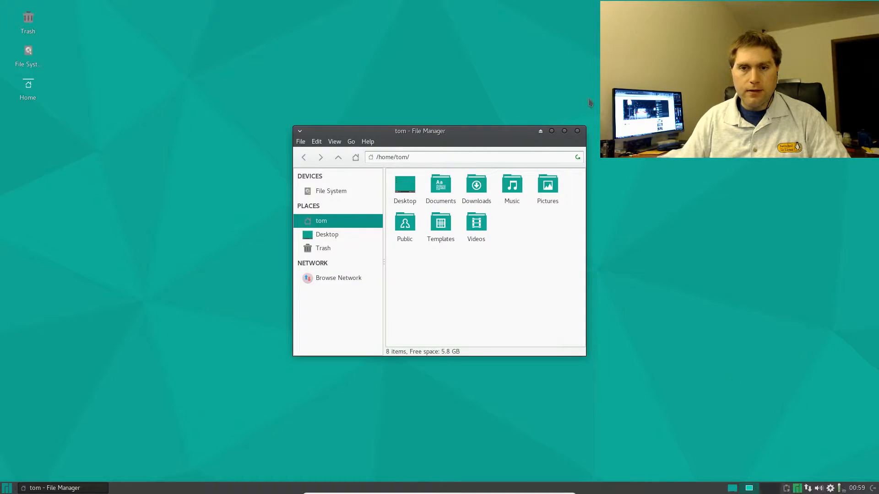
pyautogui.click(577, 132)
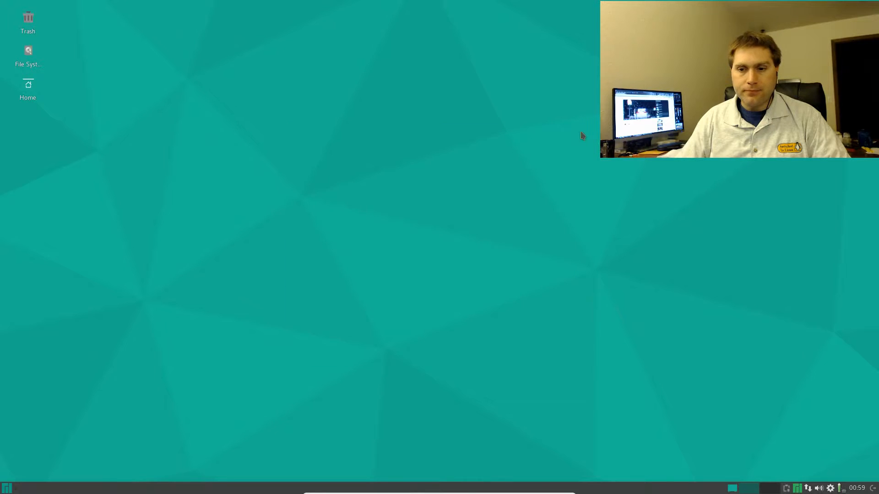
# Step: Check the context options of the clipboard manager and the Manjaro settings notifier in the system tray
pyautogui.rightClick(788, 490)
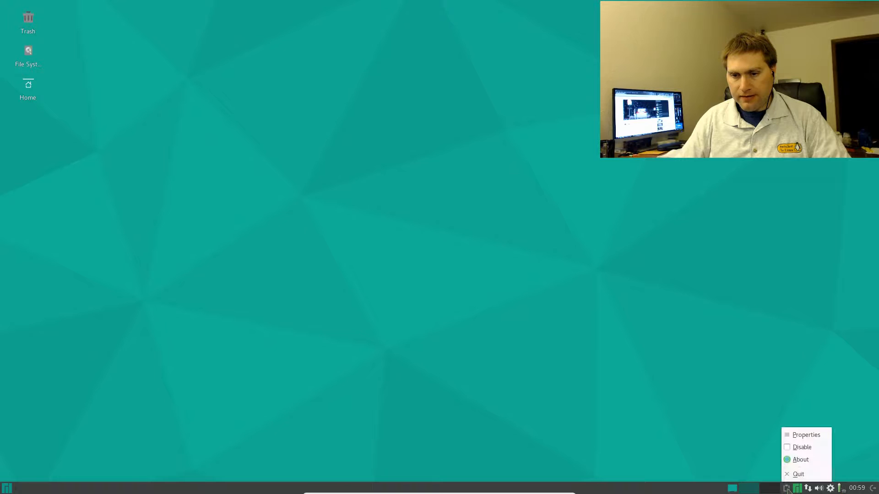
pyautogui.click(801, 490)
pyautogui.rightClick(799, 489)
pyautogui.click(798, 489)
# Step: Review the Linux kernels offered in Manjaro Settings Manager, entering the account password to authenticate, and close the window
pyautogui.rightClick(798, 490)
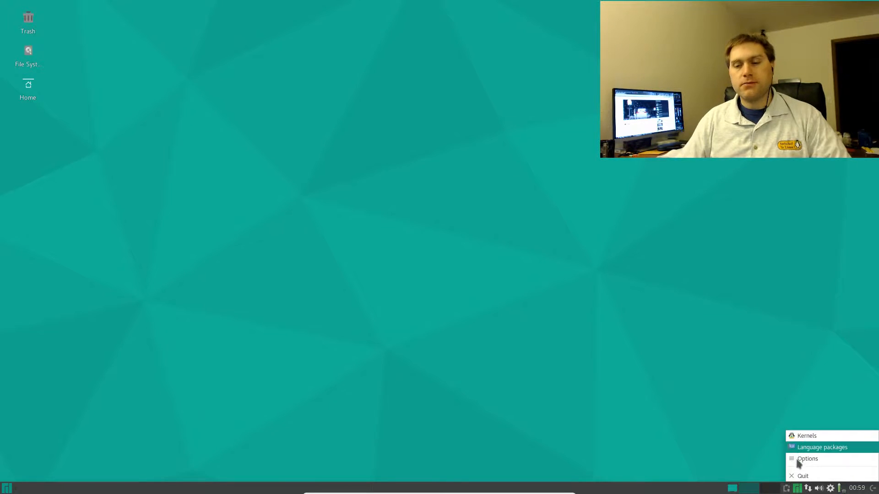
pyautogui.click(804, 439)
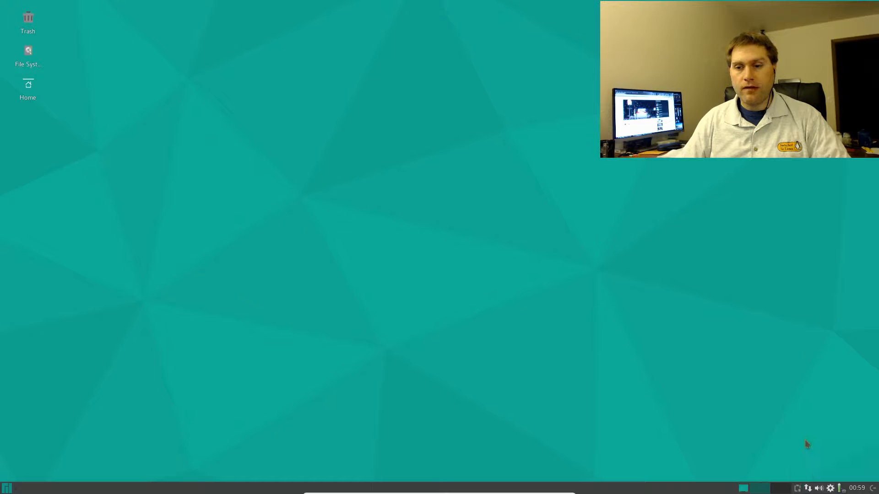
pyautogui.write('••••••••')
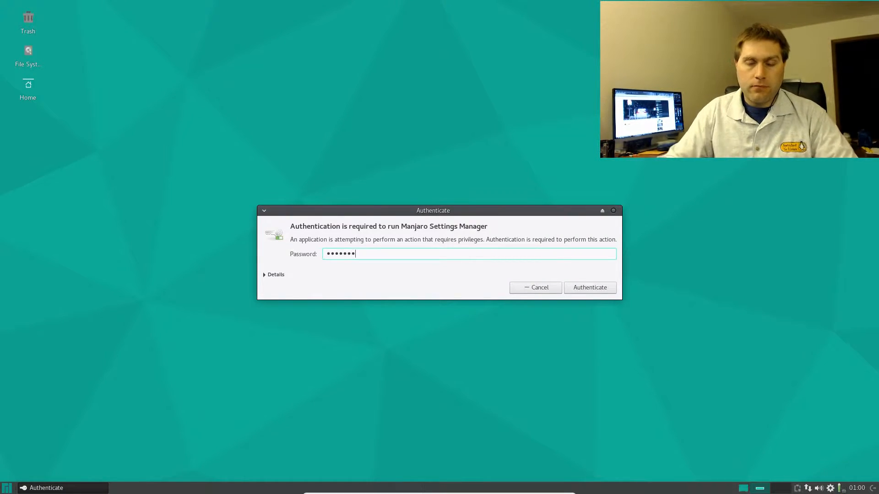
pyautogui.click(580, 289)
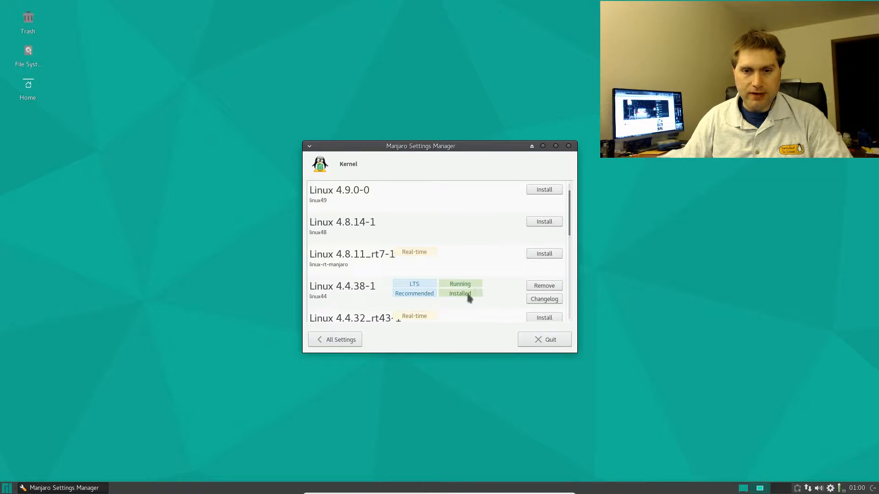
pyautogui.moveTo(573, 230); pyautogui.dragTo(571, 173)
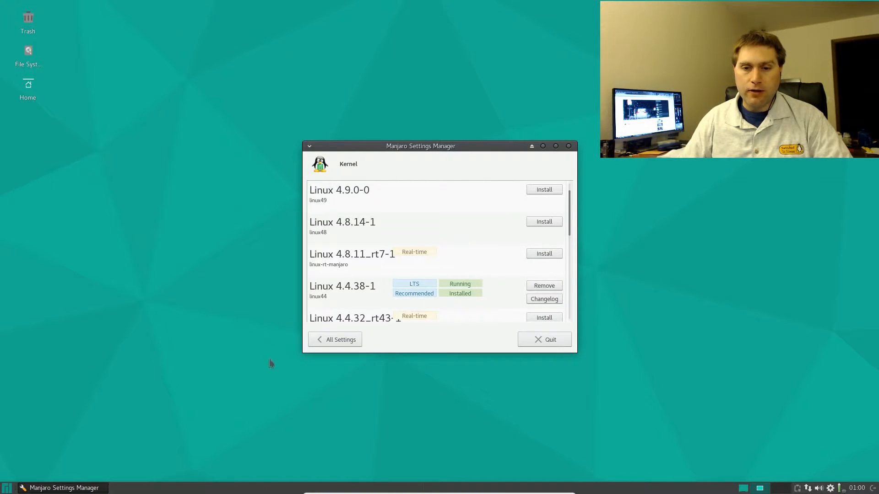
pyautogui.click(569, 146)
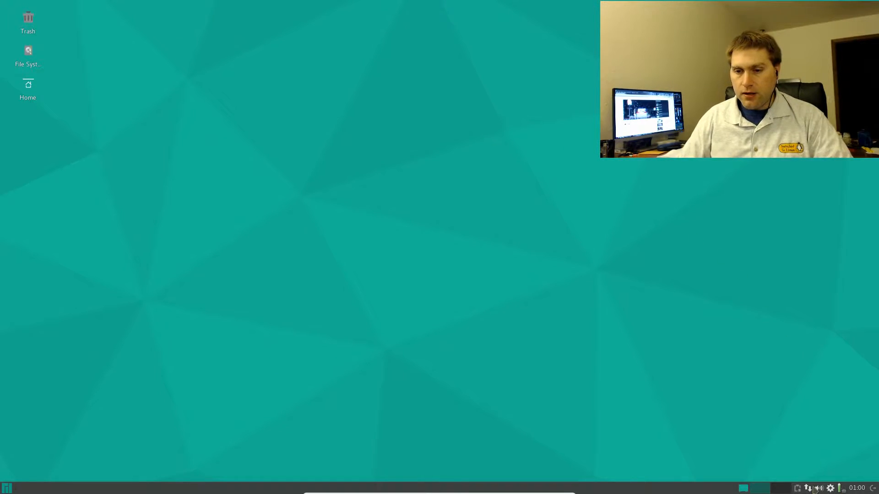
# Step: View the available network connections in the system tray and dismiss the list
pyautogui.moveTo(809, 489)
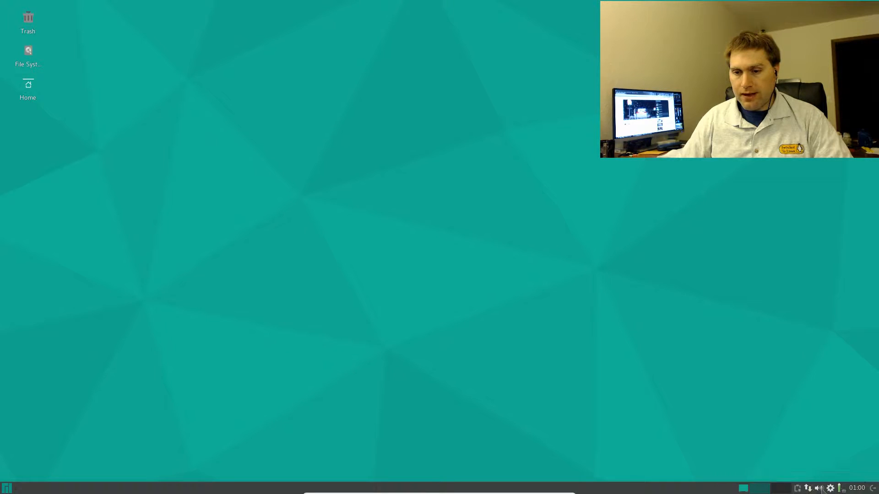
pyautogui.click(808, 489)
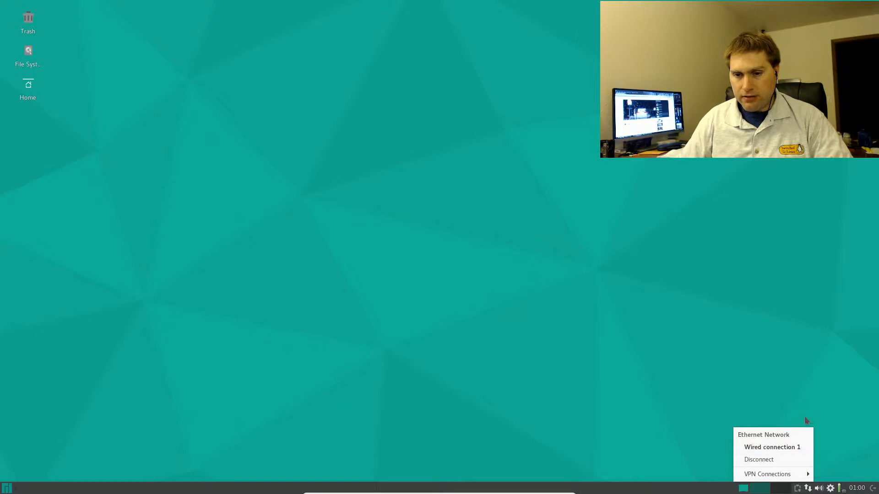
pyautogui.click(841, 427)
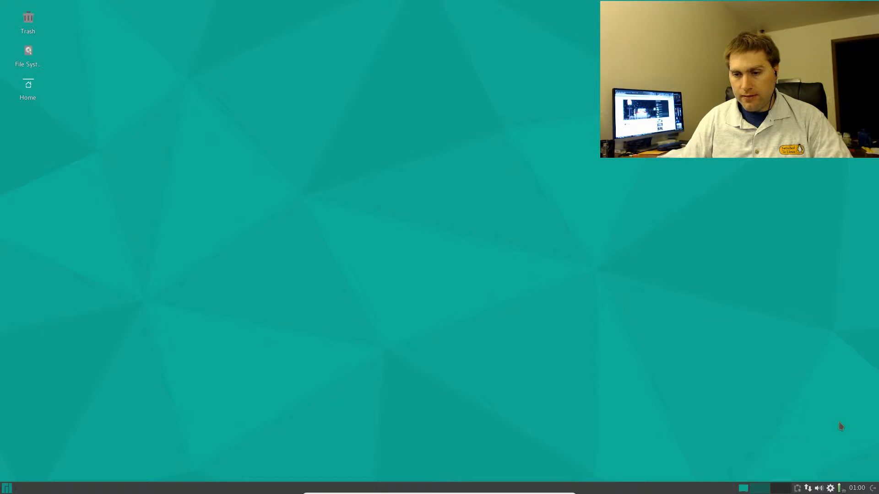
# Step: Lower the system sound volume slightly and dismiss the volume slider
pyautogui.click(819, 488)
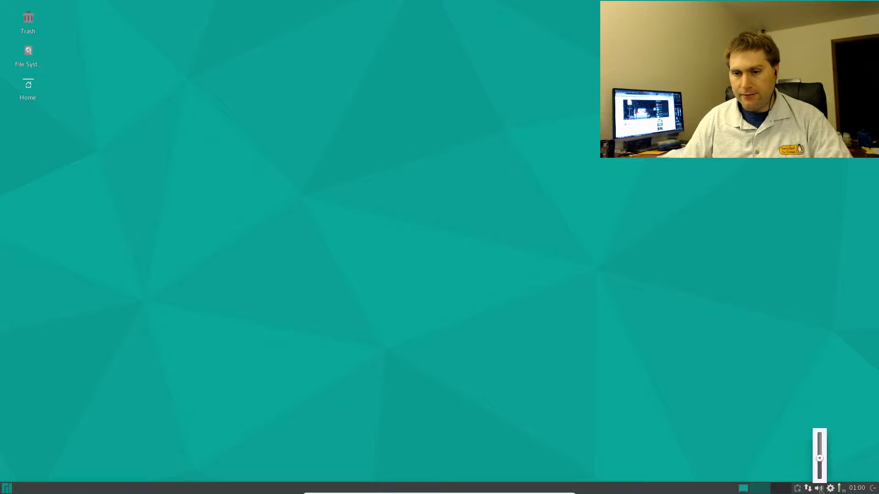
pyautogui.moveTo(820, 460)
pyautogui.mouseDown()
pyautogui.moveTo(820, 449)
pyautogui.moveTo(820, 462)
pyautogui.mouseUp()
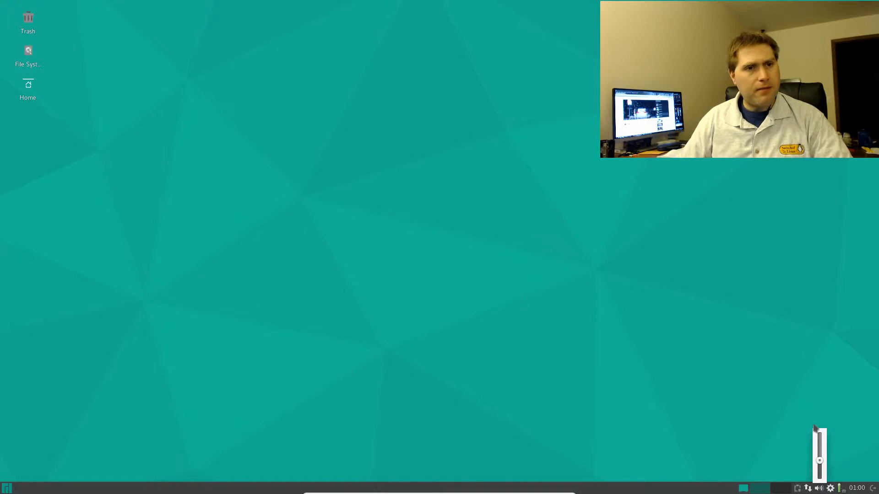
pyautogui.click(605, 373)
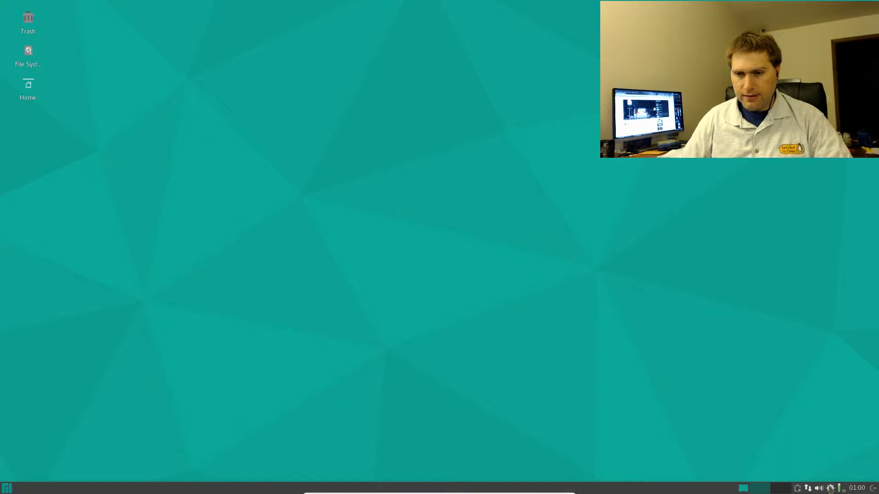
# Step: View the session options for logging out, restarting and shutting down, and cancel without choosing any
pyautogui.moveTo(833, 490)
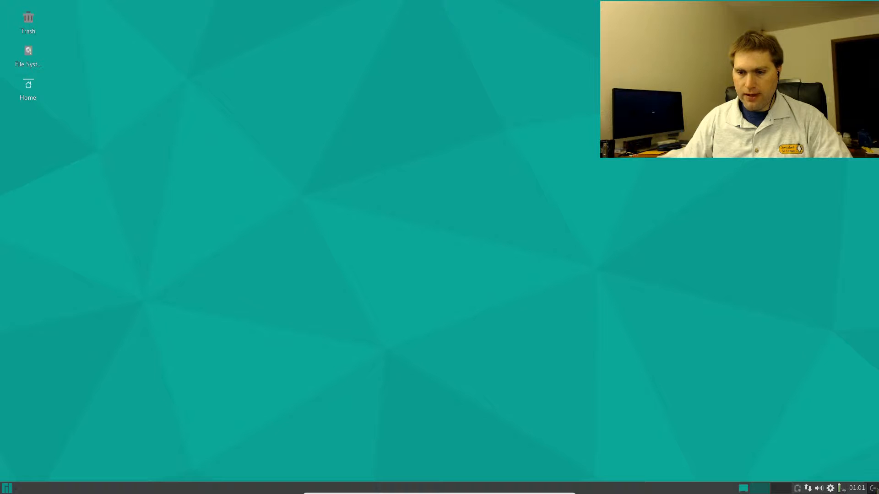
pyautogui.click(873, 489)
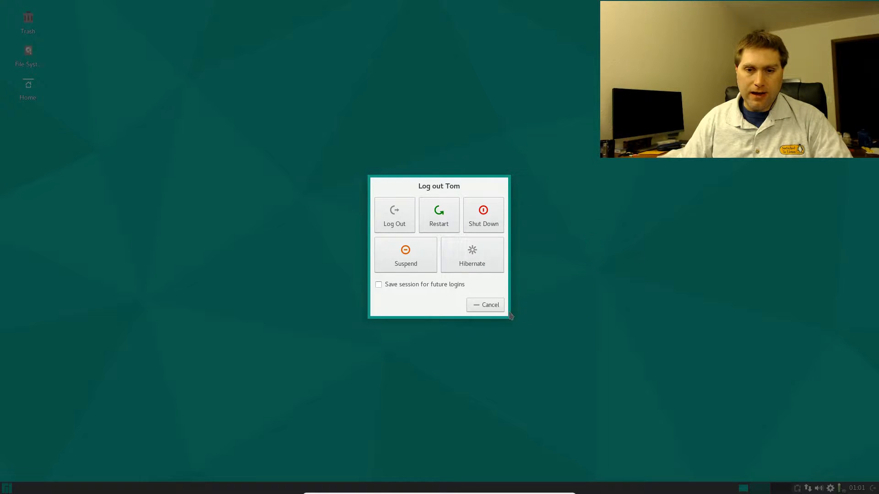
pyautogui.click(493, 307)
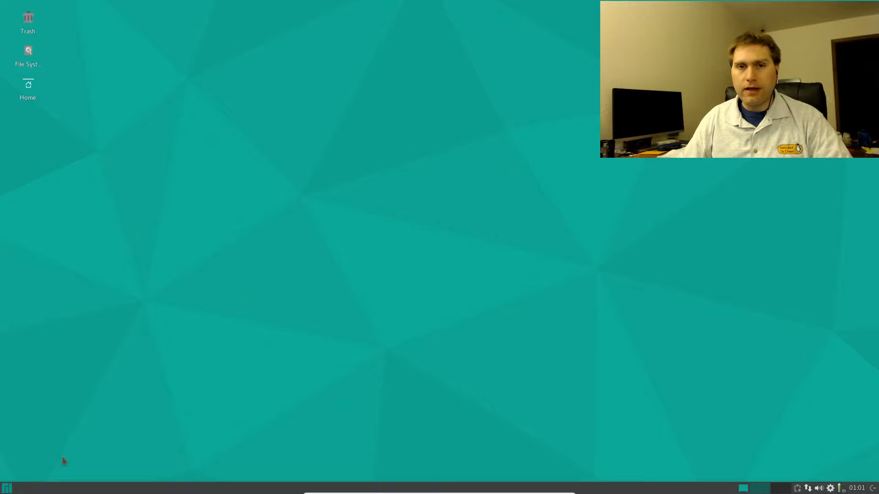
# Step: Browse the recently used programs and the full list of installed applications in the application menu
pyautogui.click(6, 489)
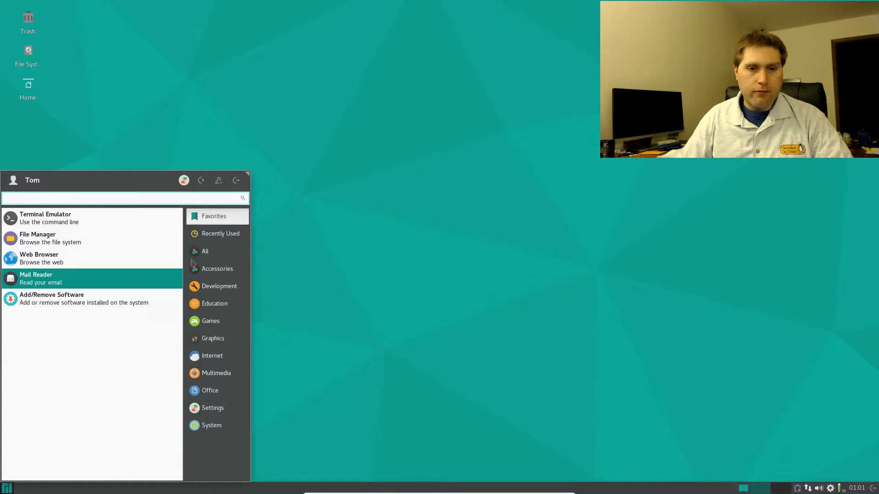
pyautogui.click(213, 241)
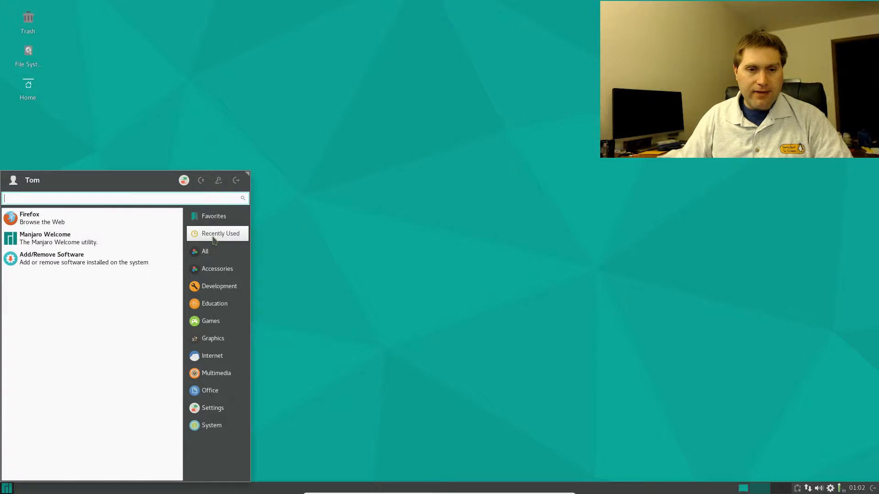
pyautogui.click(225, 258)
pyautogui.scroll(-10, 118, 282)
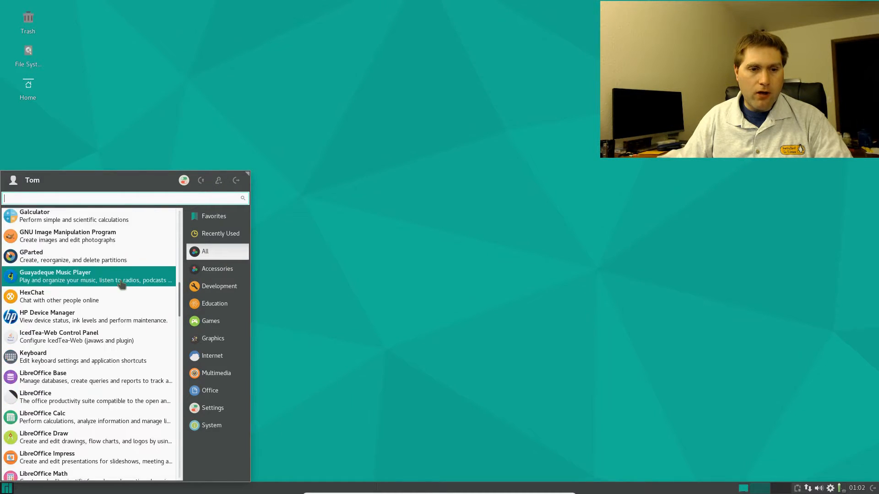
pyautogui.scroll(10, 118, 282)
# Step: Launch Task Manager from the Accessories category and sort the processes by RSS memory with the largest first
pyautogui.click(226, 269)
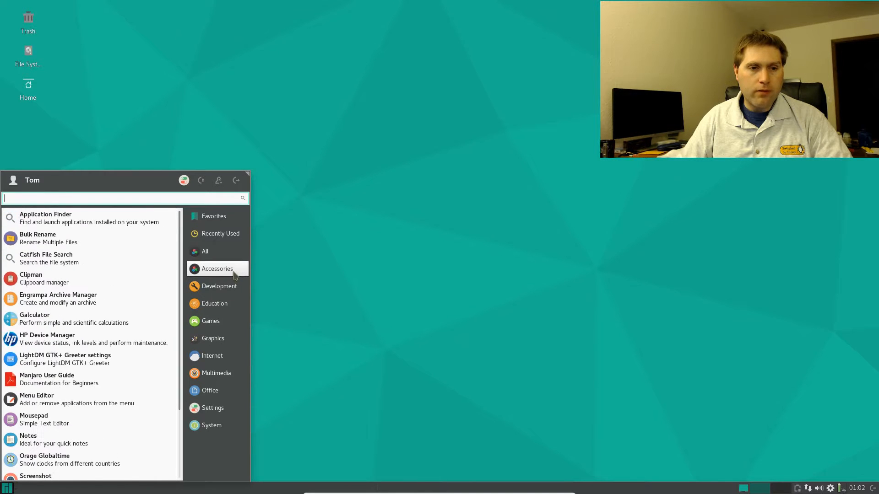
pyautogui.scroll(-4, 50, 223)
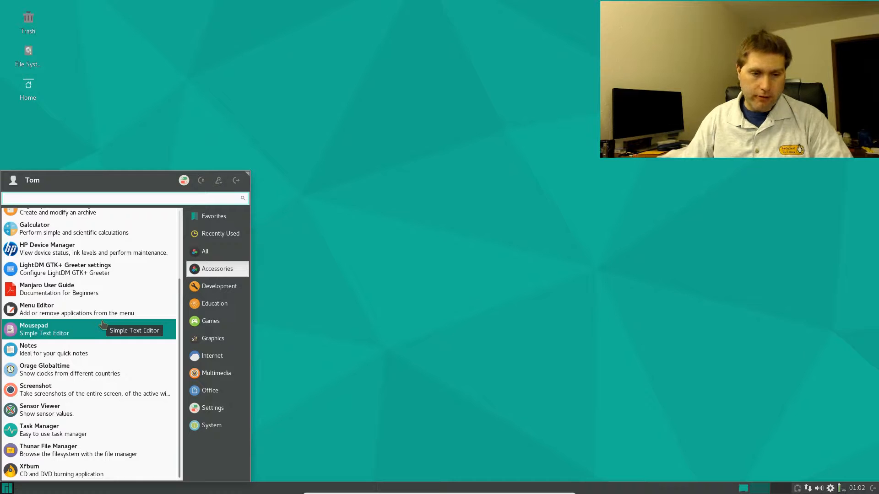
pyautogui.click(64, 439)
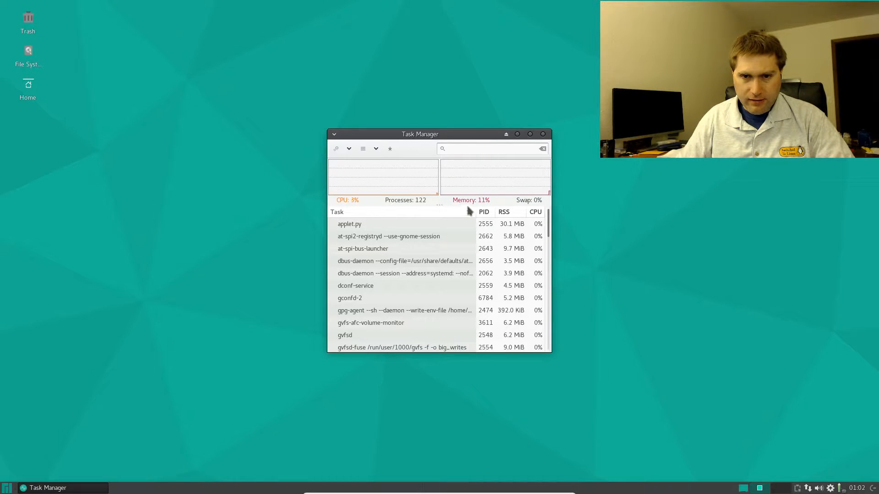
pyautogui.click(510, 213)
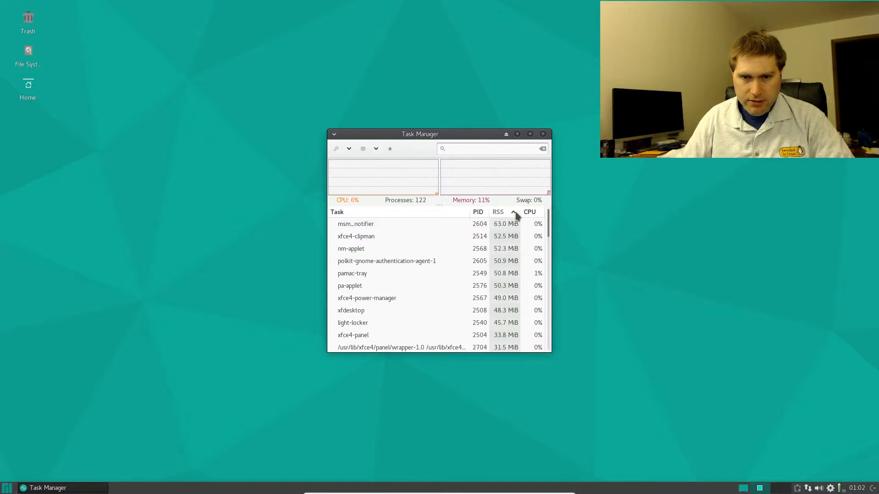
# Step: Compare the processes with the smallest and largest RSS memory use, finish with the largest first, and close Task Manager
pyautogui.click(505, 213)
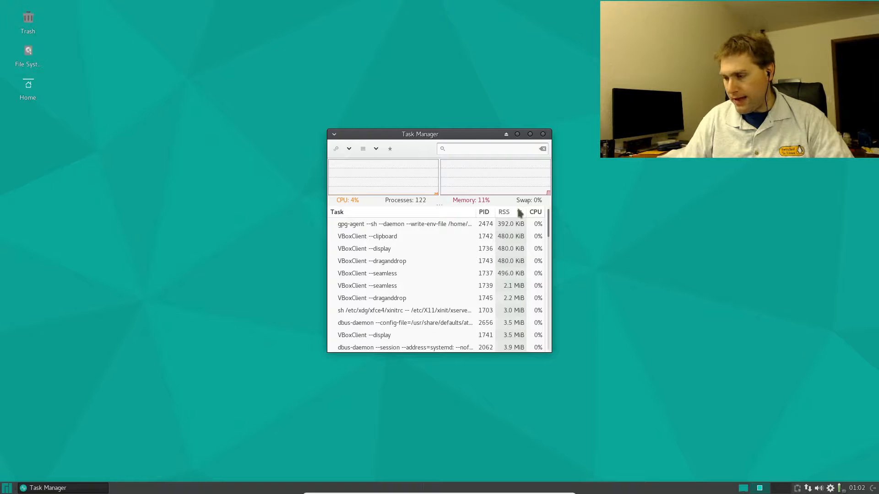
pyautogui.click(501, 213)
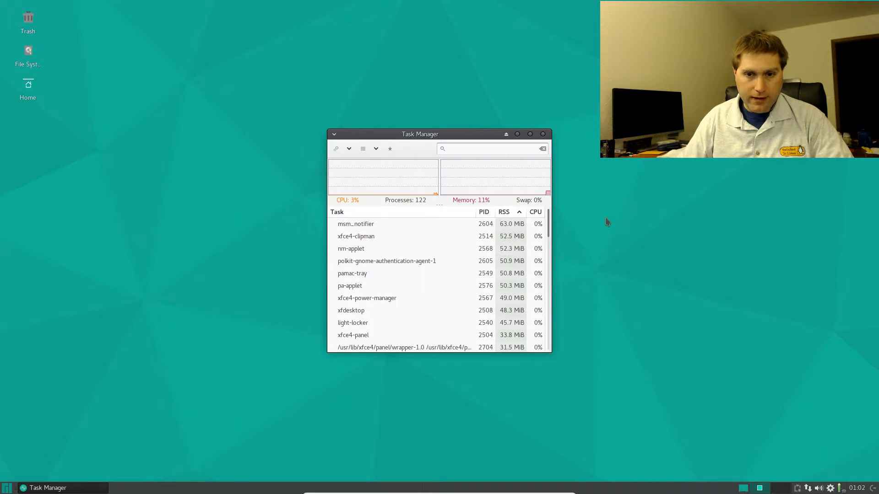
pyautogui.click(509, 213)
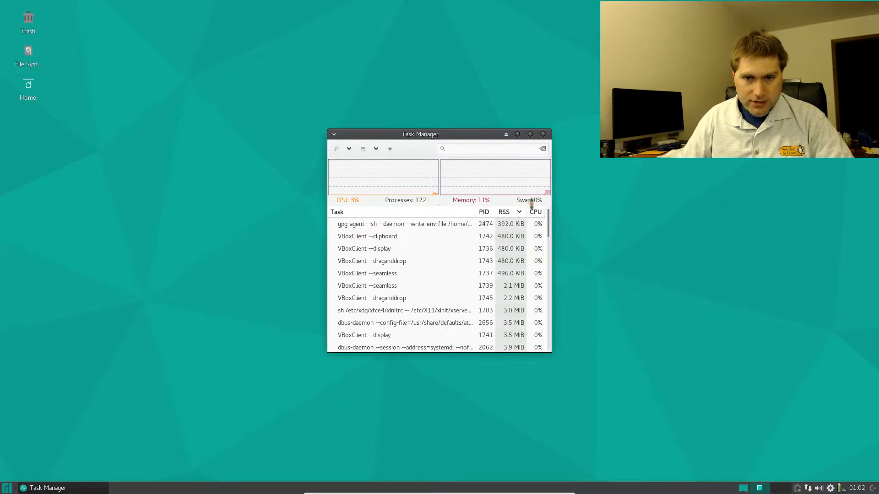
pyautogui.click(504, 212)
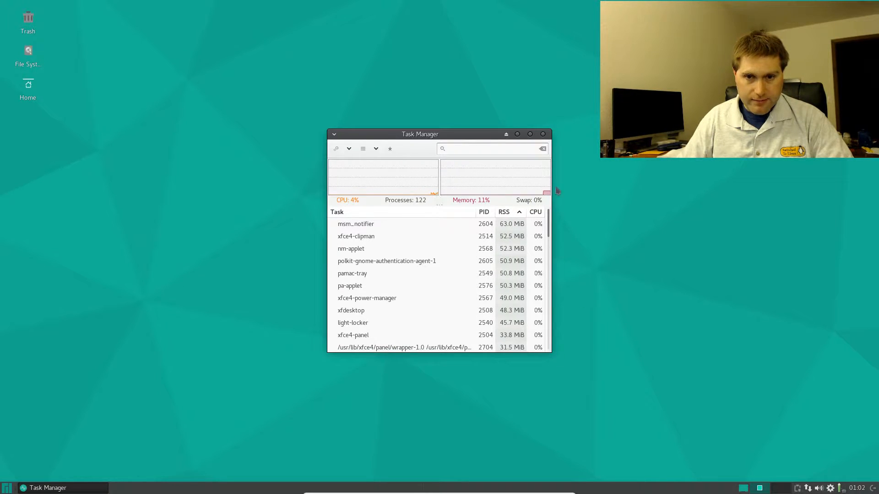
pyautogui.click(543, 134)
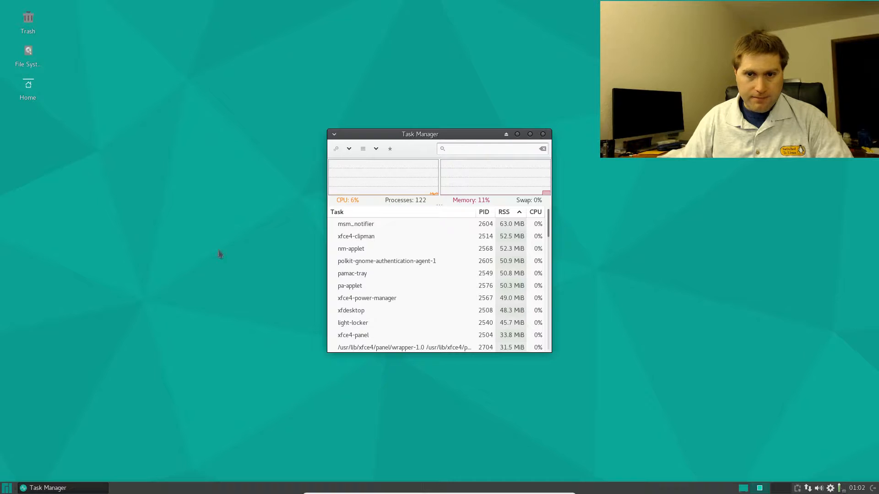
# Step: Browse the Development, Education, Games, Graphics, Internet and Multimedia categories of the application menu
pyautogui.click(7, 489)
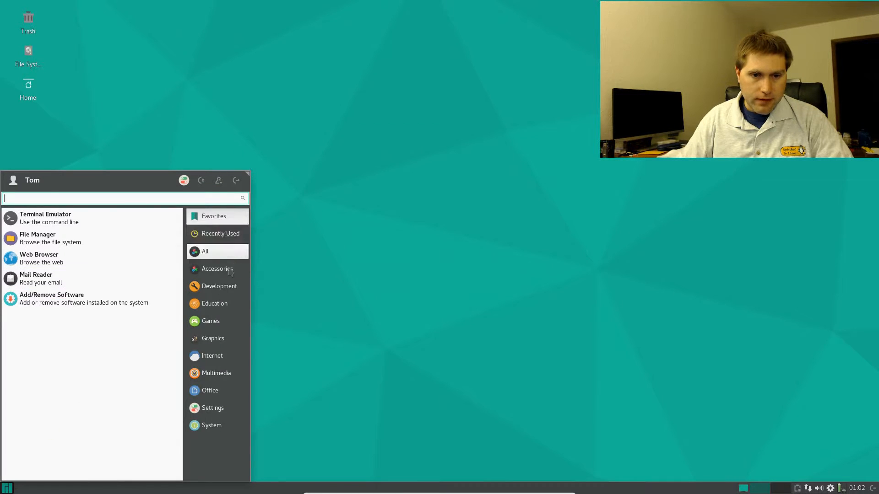
pyautogui.click(204, 284)
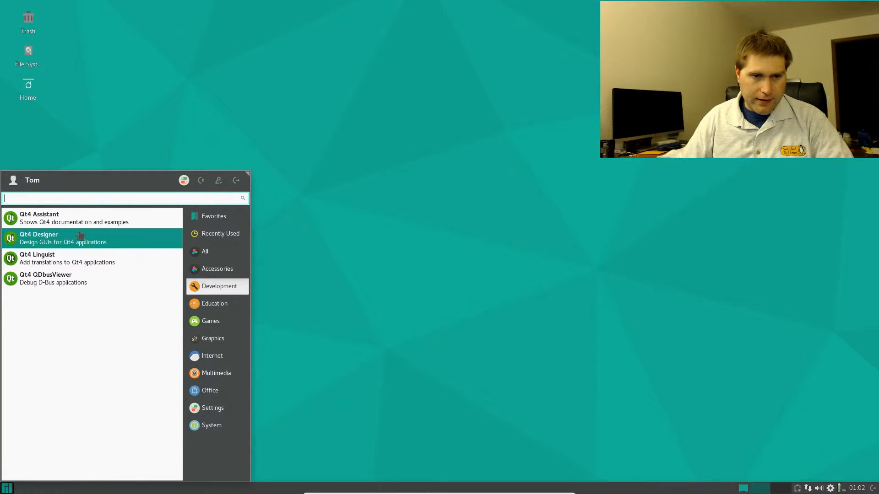
pyautogui.click(233, 308)
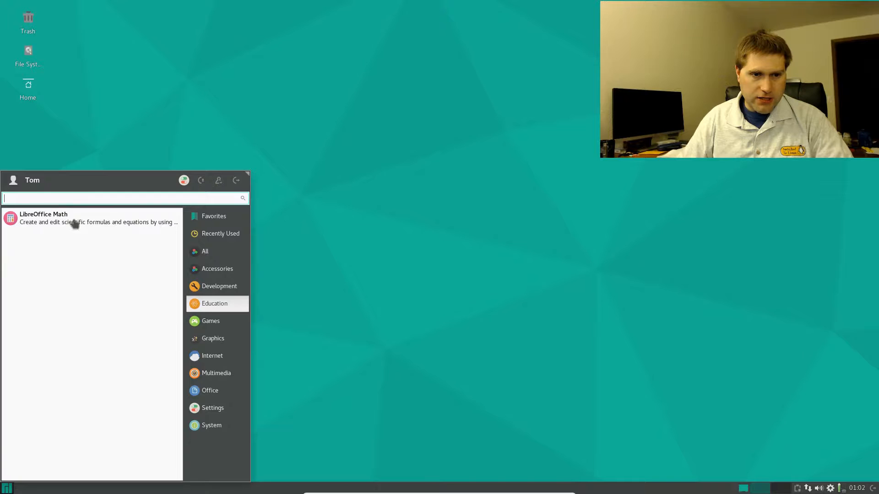
pyautogui.click(217, 320)
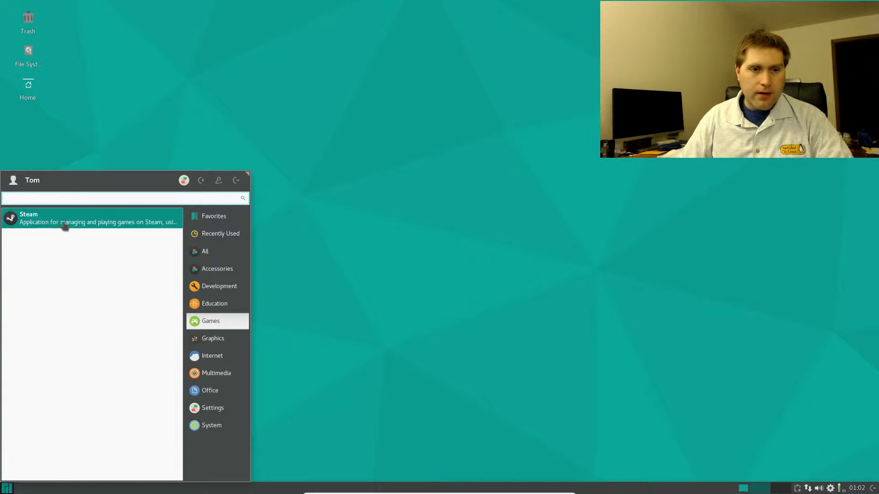
pyautogui.click(216, 338)
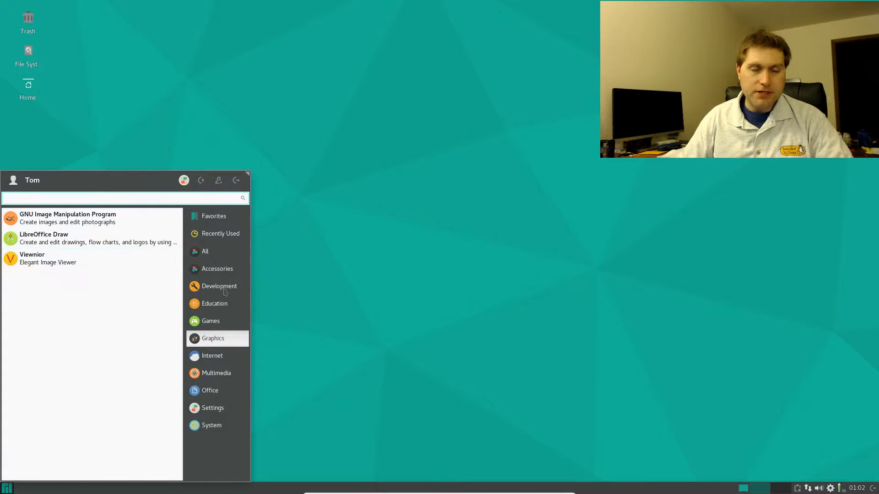
pyautogui.click(222, 357)
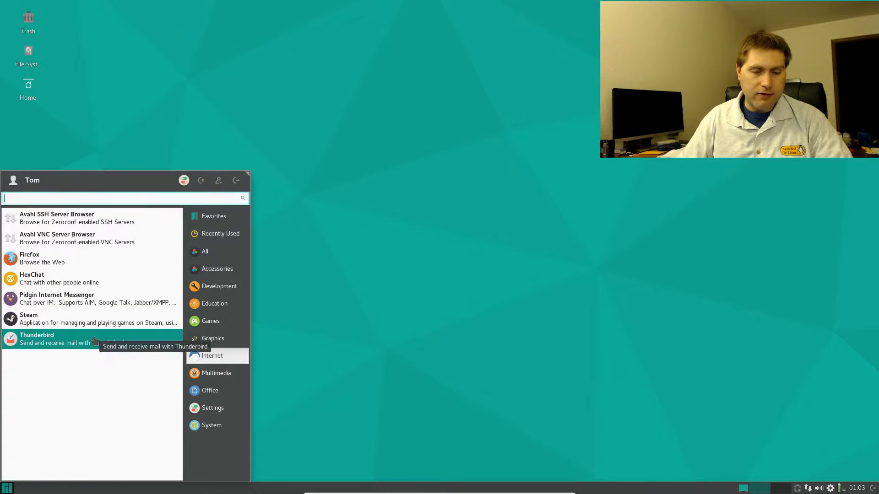
pyautogui.click(224, 374)
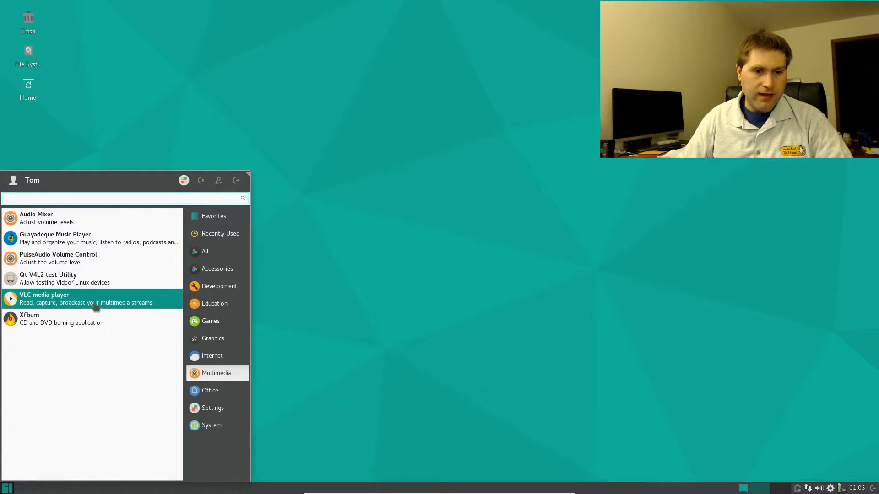
# Step: Launch PulseAudio Volume Control, view its Recording, Playback and Output Devices pages, and close it
pyautogui.click(69, 265)
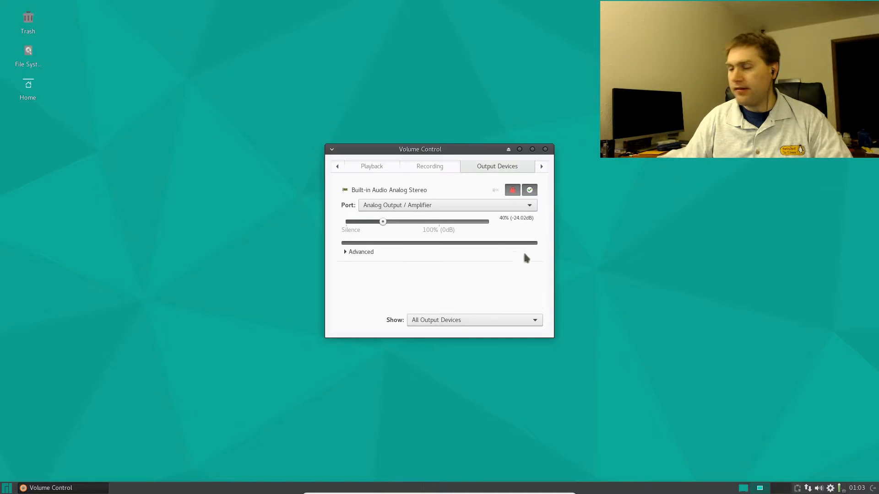
pyautogui.click(442, 167)
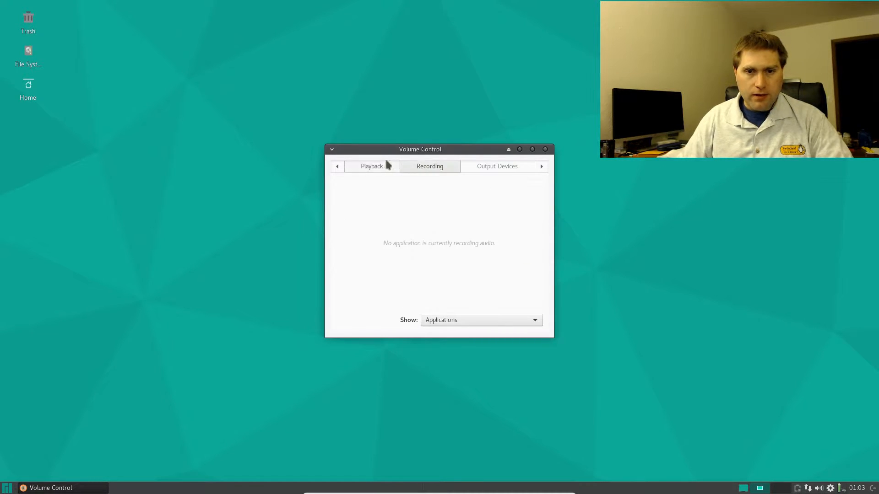
pyautogui.click(383, 167)
pyautogui.click(483, 167)
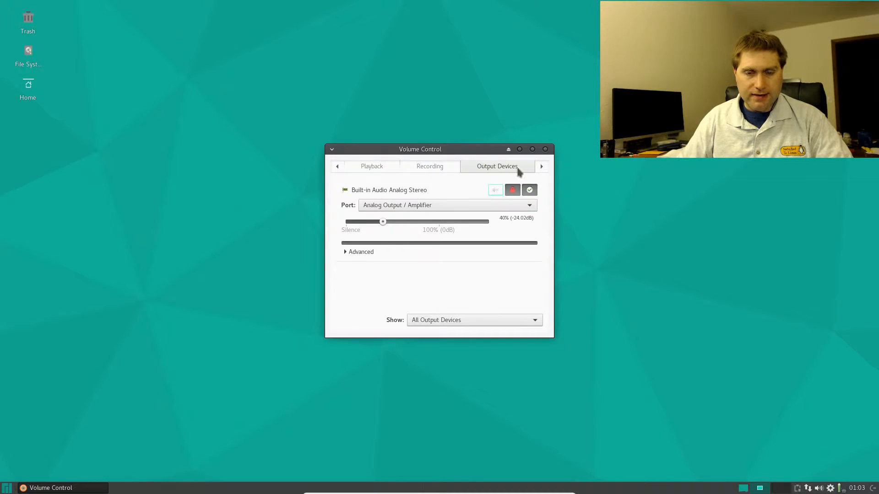
pyautogui.click(544, 149)
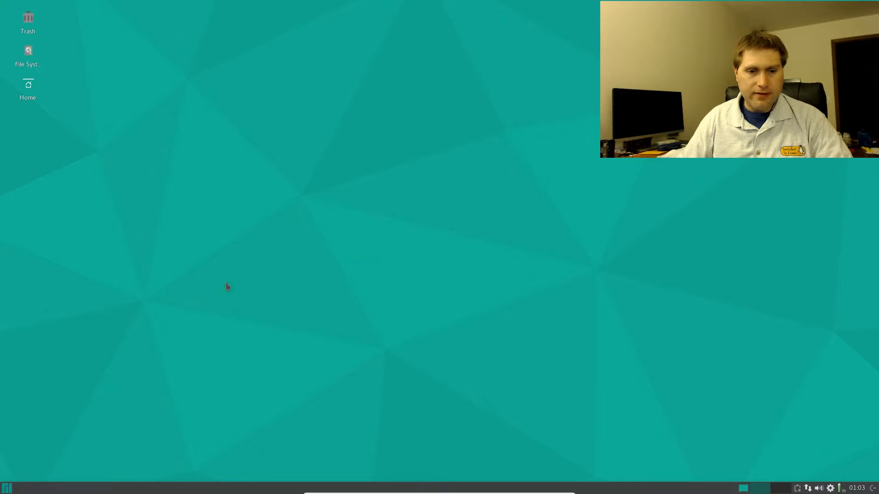
# Step: Browse the applications in the Office category and the full list of tools in the Settings category of the application menu
pyautogui.click(7, 488)
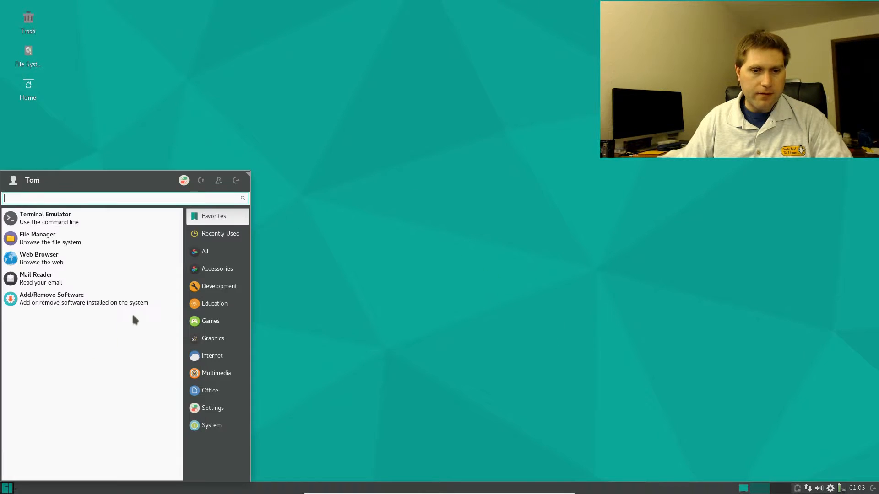
pyautogui.click(223, 376)
pyautogui.click(215, 390)
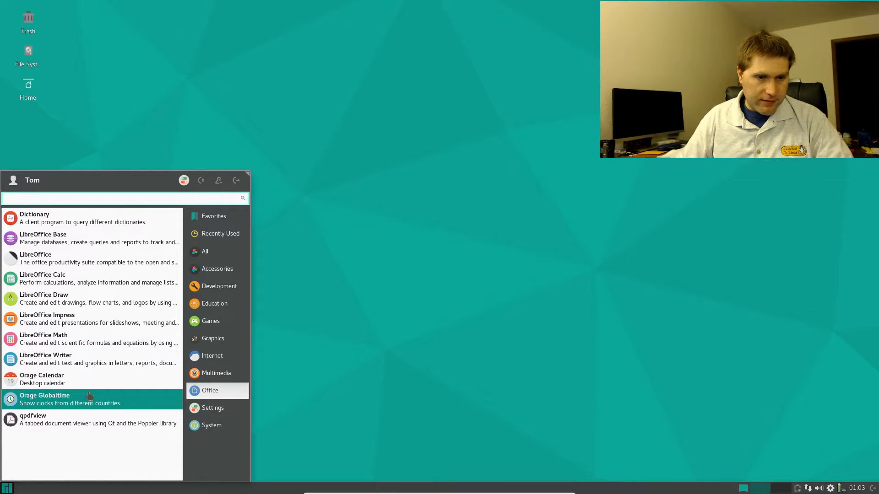
pyautogui.click(213, 408)
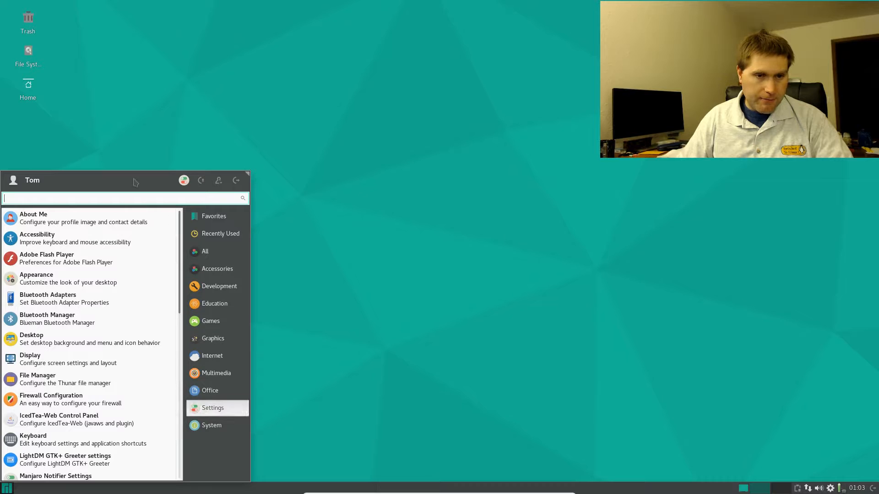
pyautogui.scroll(-5, 186, 312)
pyautogui.scroll(-5, 185, 313)
pyautogui.moveTo(179, 419); pyautogui.dragTo(177, 190)
# Step: Show the System category, launch Manjaro Welcome from it, and close the welcome window after viewing it
pyautogui.click(216, 429)
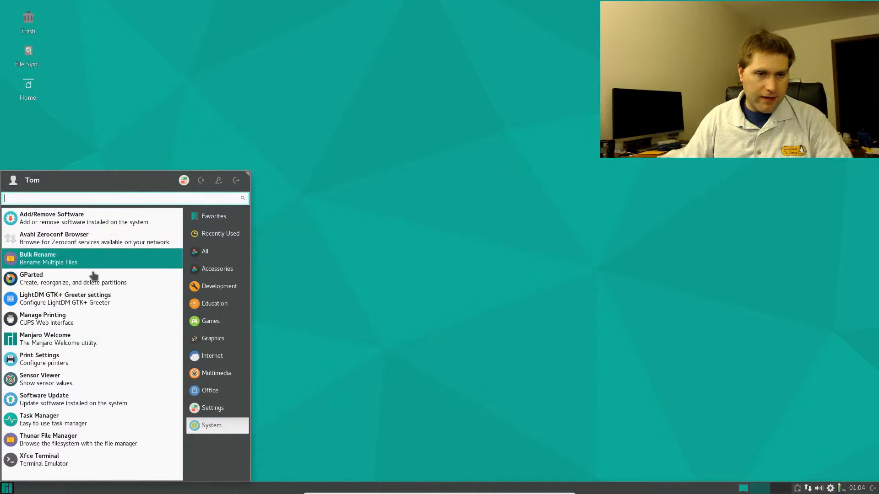
pyautogui.click(93, 345)
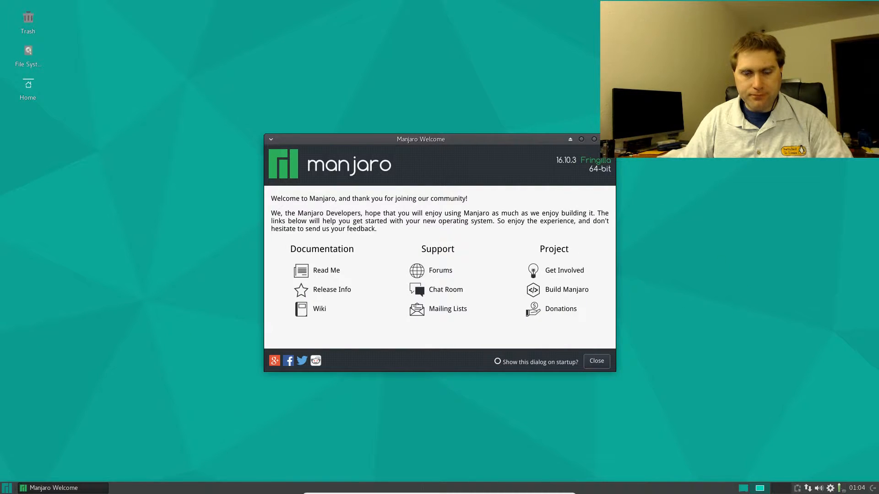
pyautogui.click(594, 140)
# Step: Open the desktop settings manager from the application menu and show the Appearance style settings
pyautogui.click(6, 489)
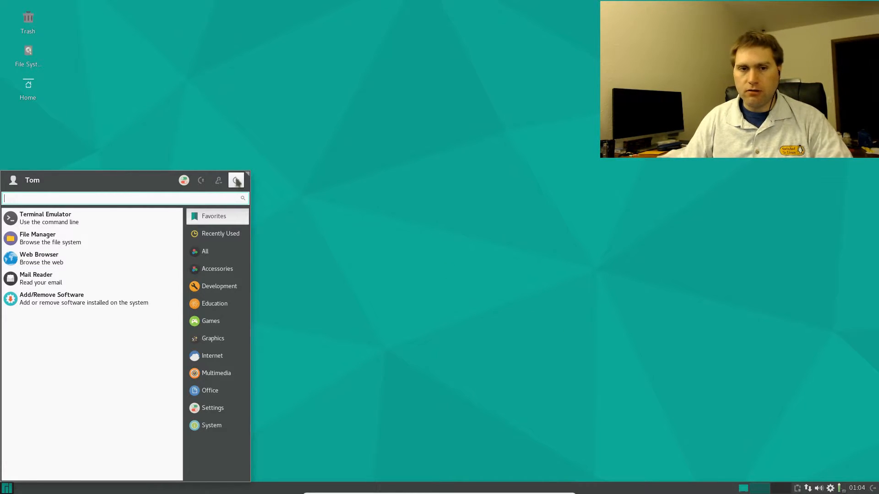
pyautogui.click(184, 180)
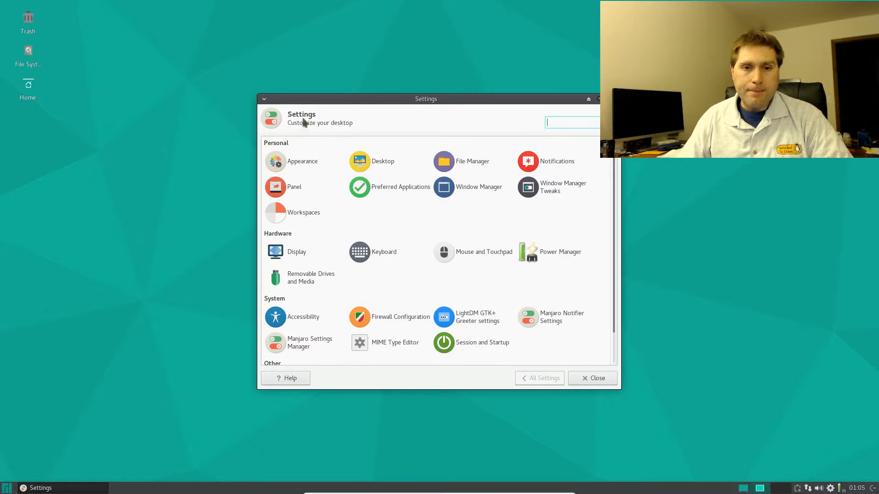
pyautogui.click(299, 160)
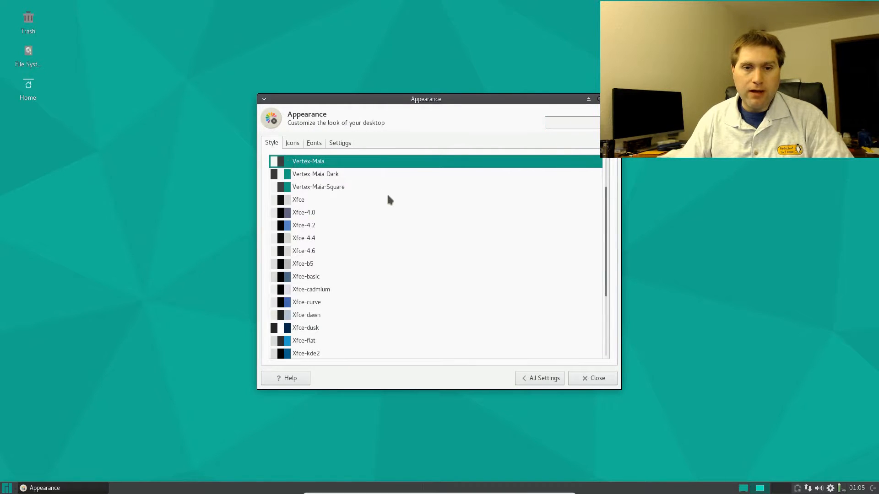
# Step: Preview the desktop styles from Vertex-Maia-Dark through Xfce-dusk one by one and return to the Vertex-Maia style
pyautogui.click(324, 175)
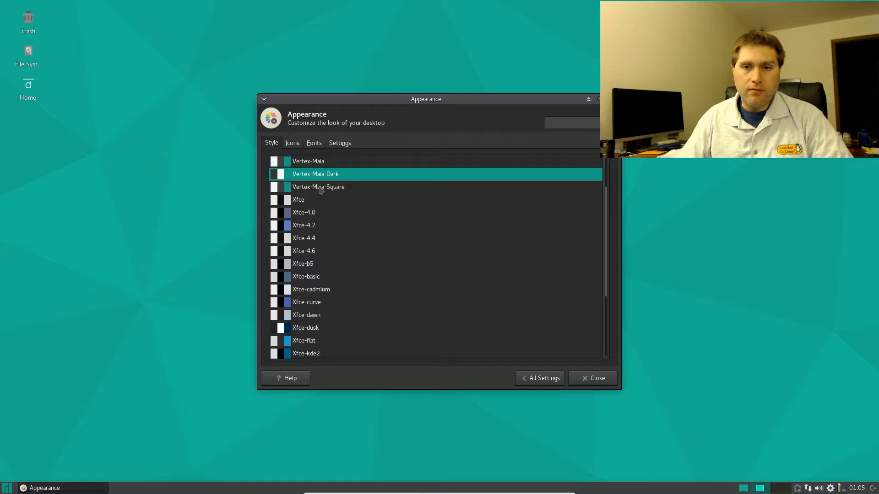
pyautogui.click(321, 189)
pyautogui.click(305, 200)
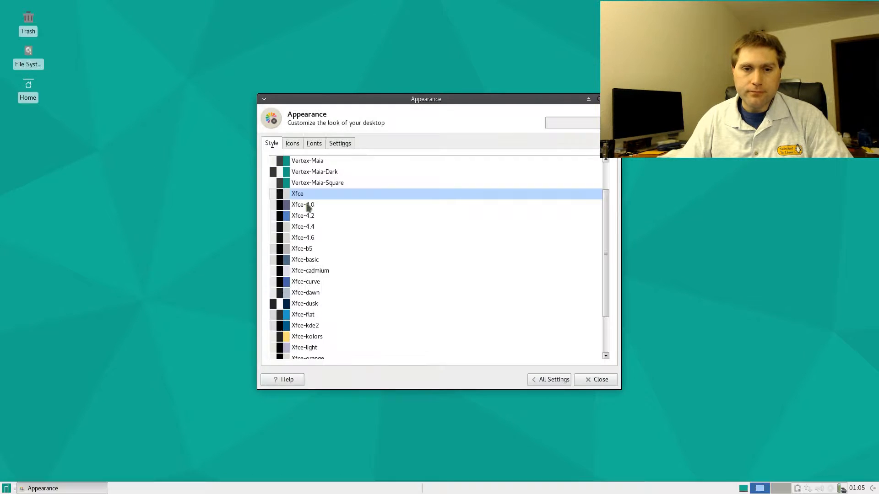
pyautogui.click(302, 208)
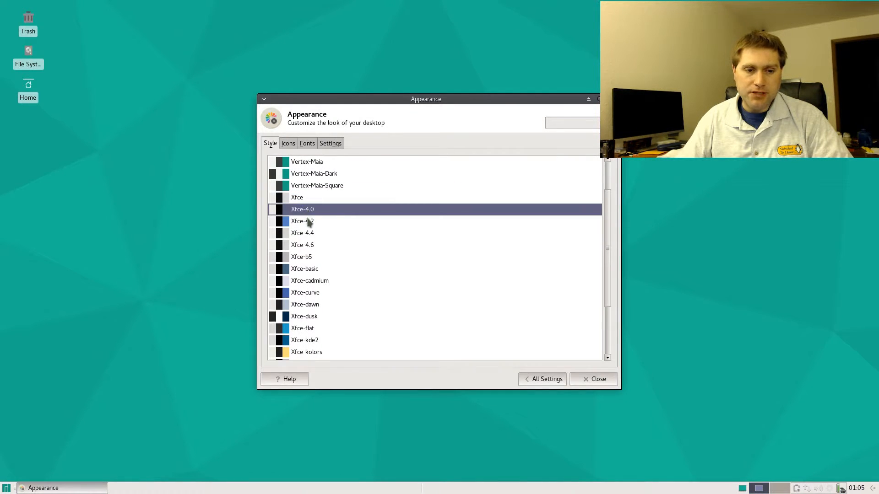
pyautogui.click(309, 221)
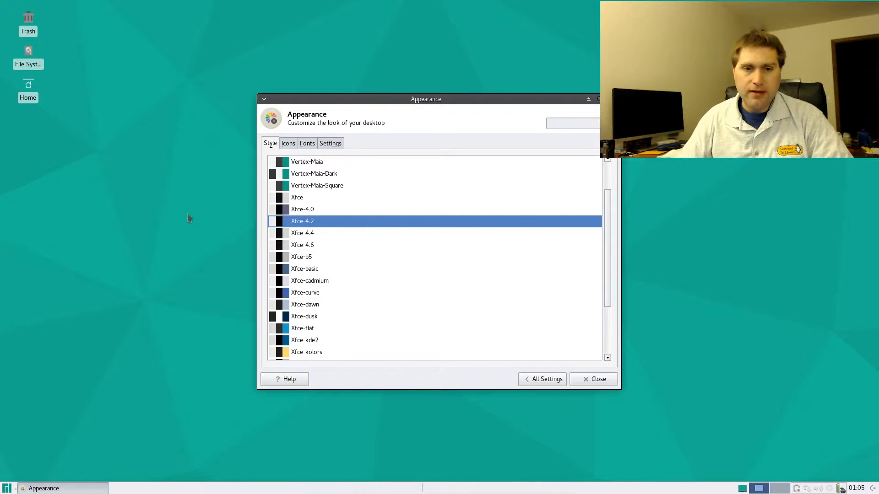
pyautogui.click(298, 233)
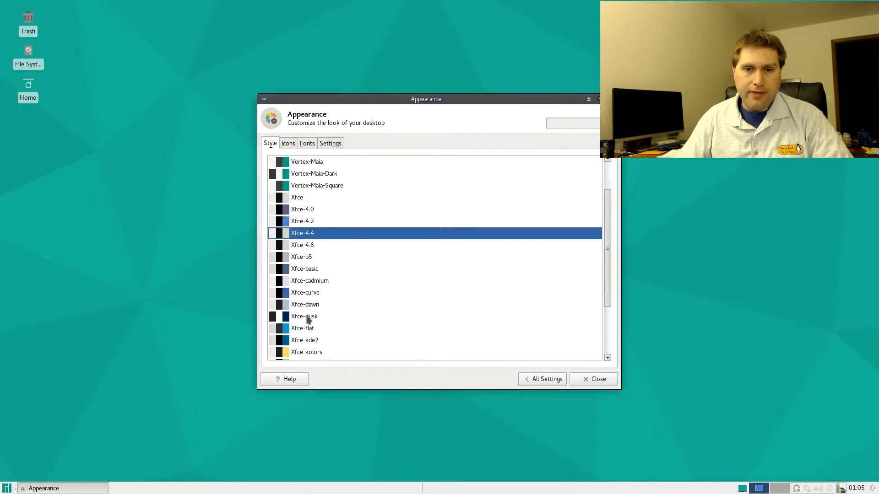
pyautogui.click(300, 250)
pyautogui.click(304, 260)
pyautogui.click(305, 277)
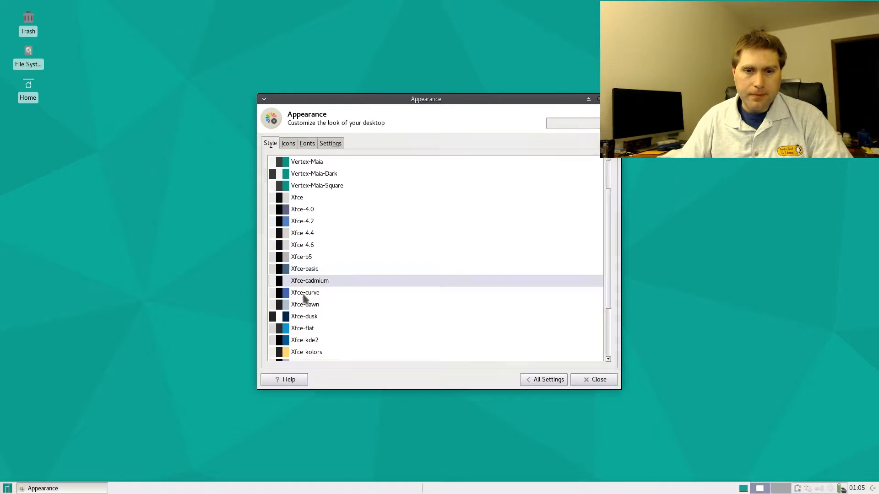
pyautogui.click(305, 294)
pyautogui.click(306, 305)
pyautogui.click(304, 318)
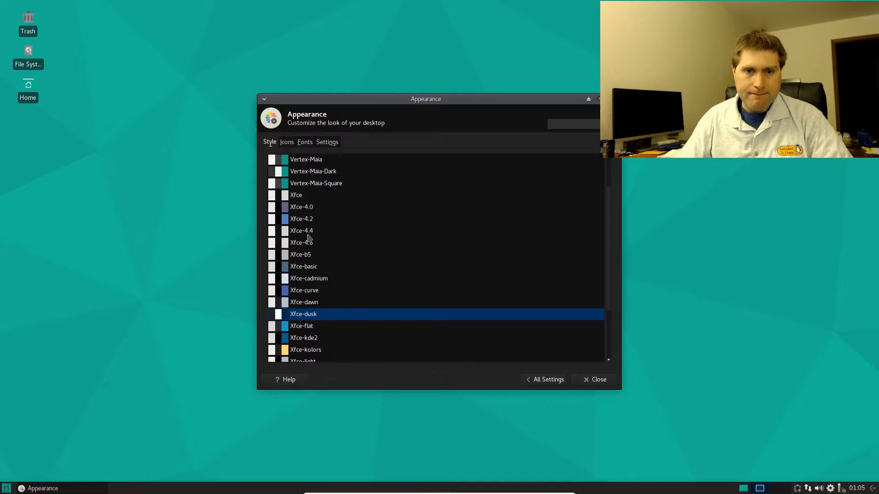
pyautogui.click(311, 174)
pyautogui.click(311, 163)
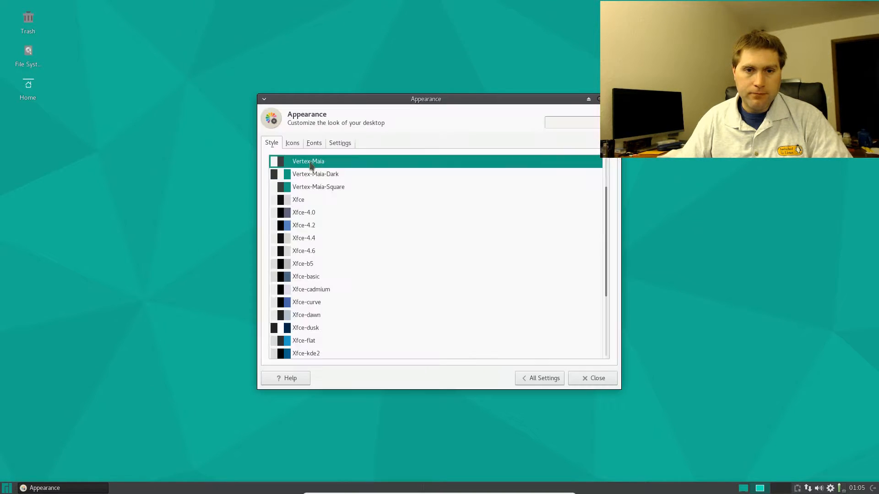
# Step: Try the Vertex-Maia-Square style, apply the Xfce style instead, and show the available icon themes
pyautogui.click(298, 187)
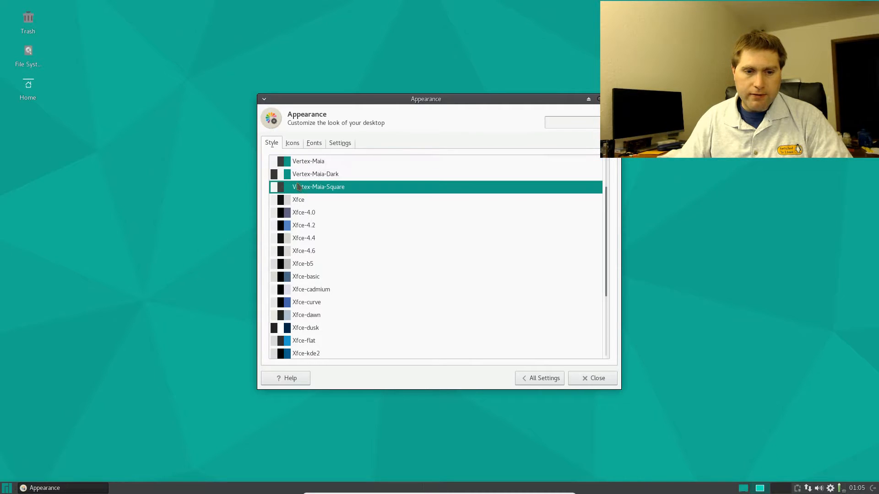
pyautogui.click(298, 204)
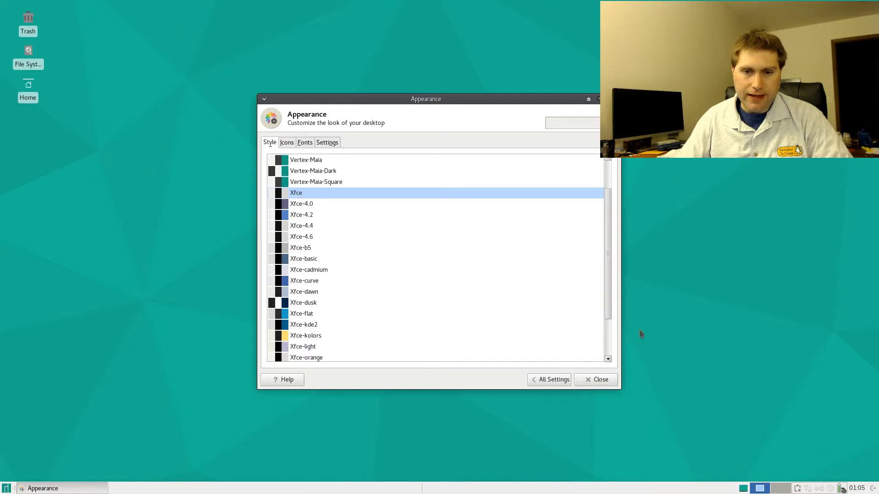
pyautogui.click(287, 143)
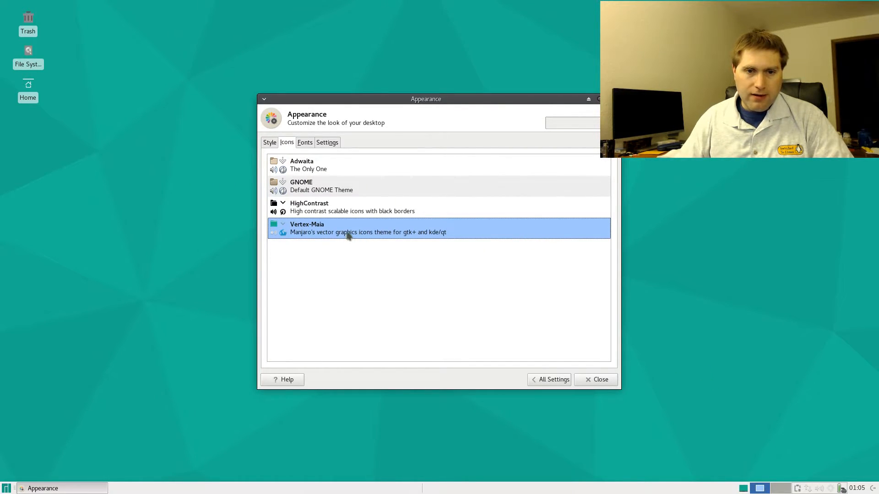
# Step: Preview the HighContrast, GNOME and Adwaita icon themes in turn and return to the GNOME theme
pyautogui.click(319, 215)
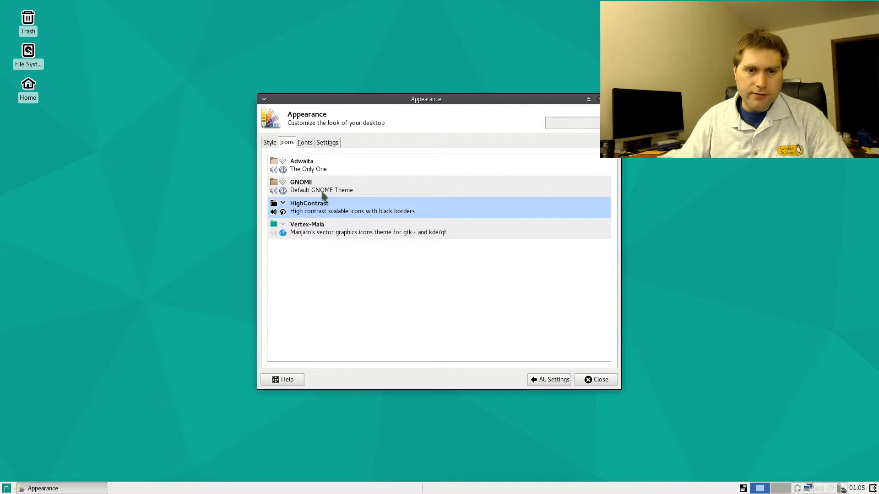
pyautogui.click(319, 188)
pyautogui.click(322, 171)
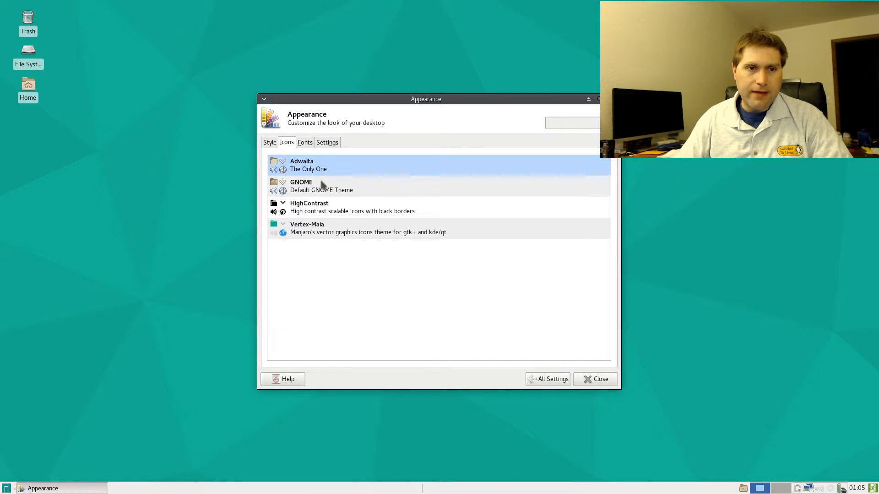
pyautogui.click(322, 184)
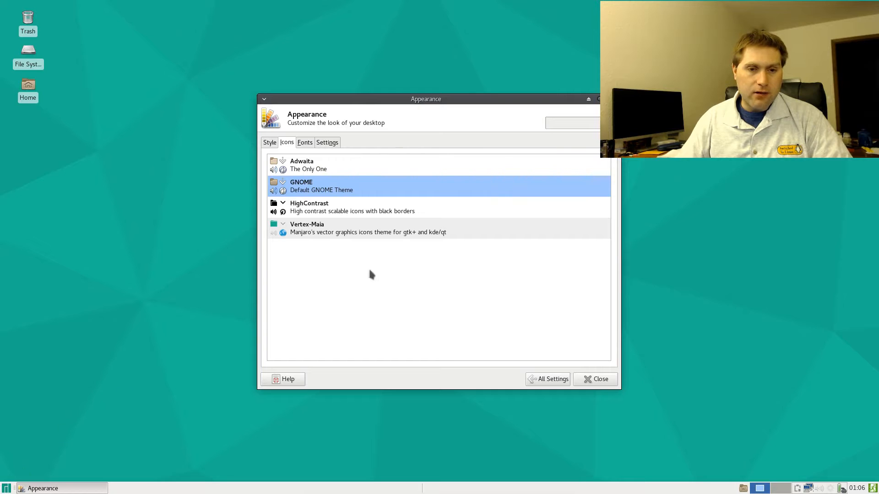
# Step: Apply the Vertex-Maia icon theme and show the recently used programs in the application menu with it
pyautogui.click(344, 234)
pyautogui.click(6, 488)
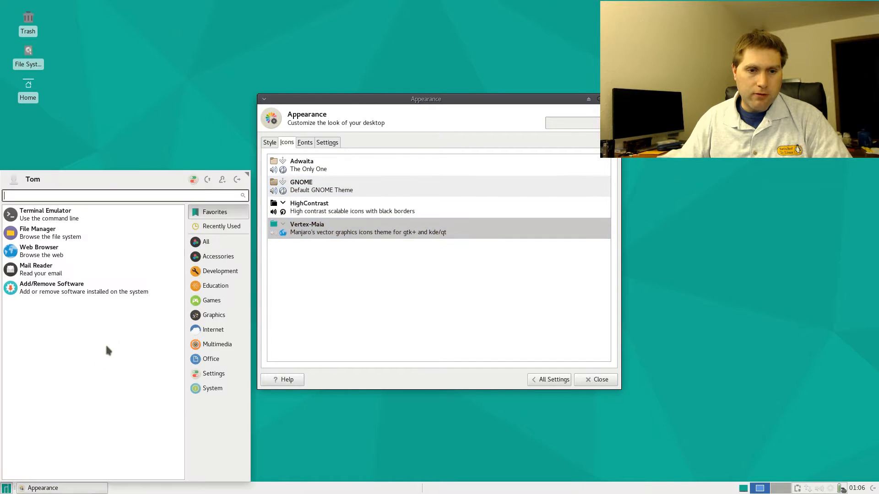
pyautogui.click(229, 228)
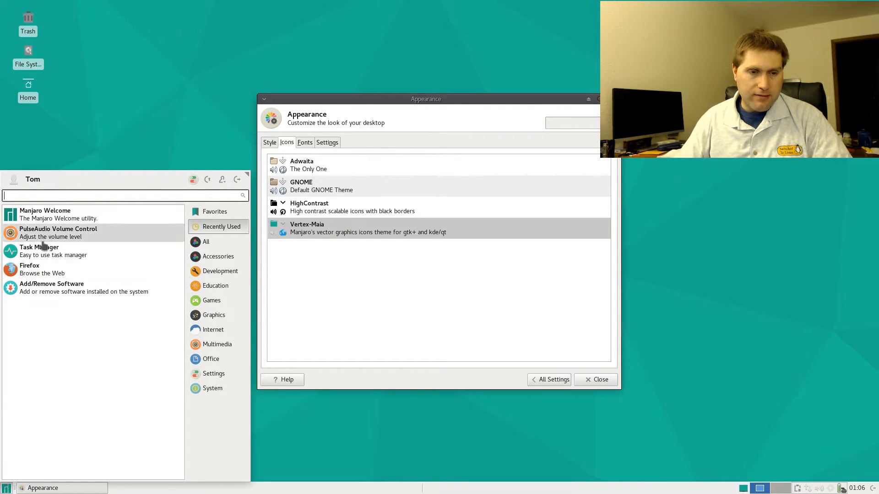
# Step: Switch to the HighContrast icon theme and view the application menu's icons with it
pyautogui.click(321, 211)
pyautogui.click(321, 211)
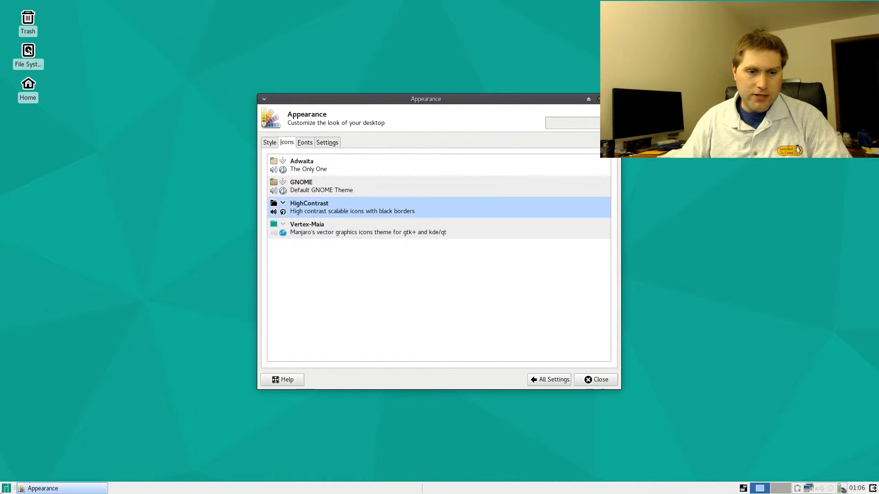
pyautogui.click(7, 488)
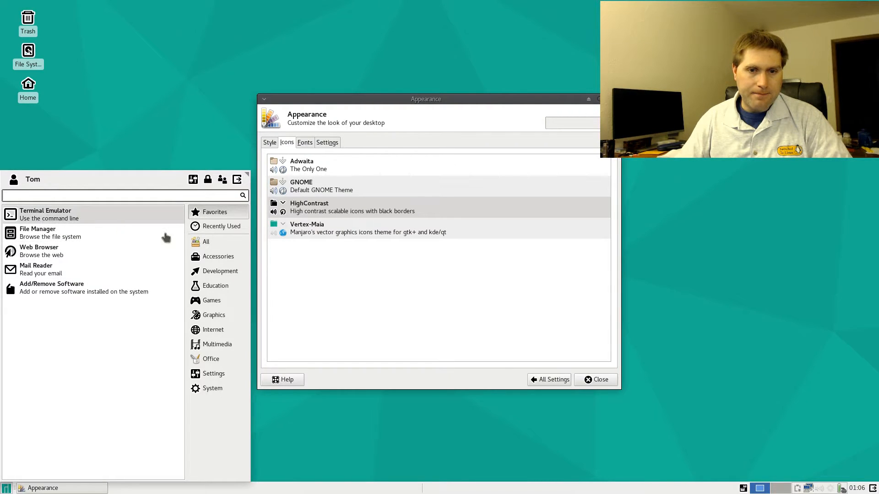
# Step: Switch to the GNOME icon theme and view the favorites in the application menu with it
pyautogui.click(305, 202)
pyautogui.click(308, 192)
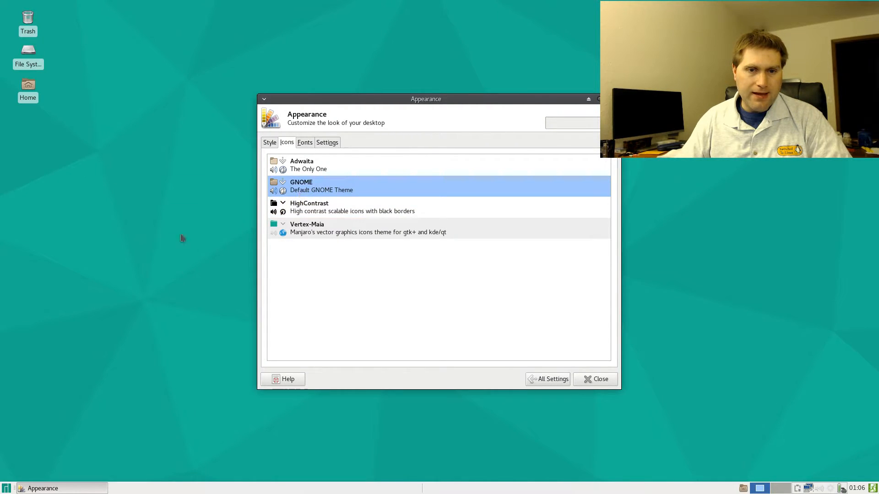
pyautogui.click(7, 488)
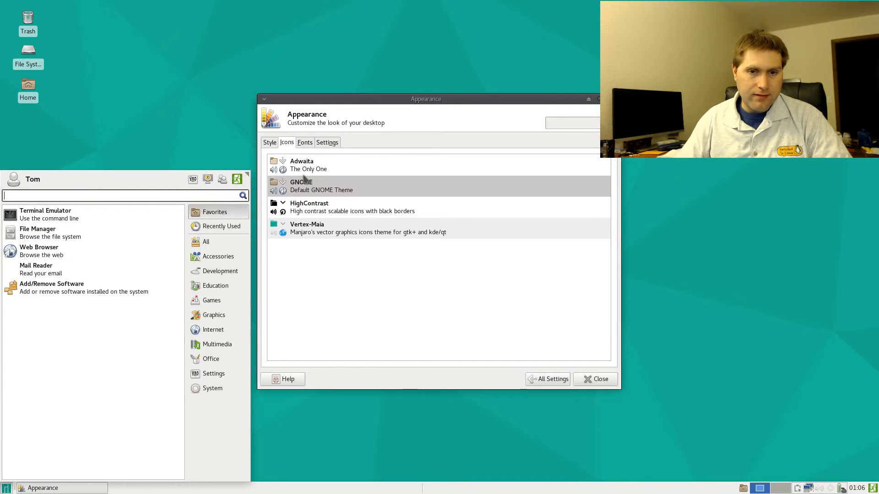
pyautogui.click(323, 183)
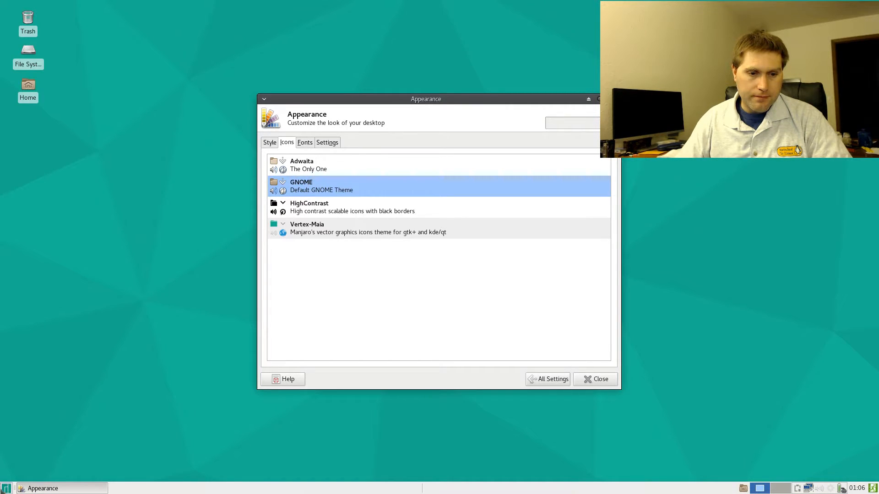
pyautogui.click(4, 489)
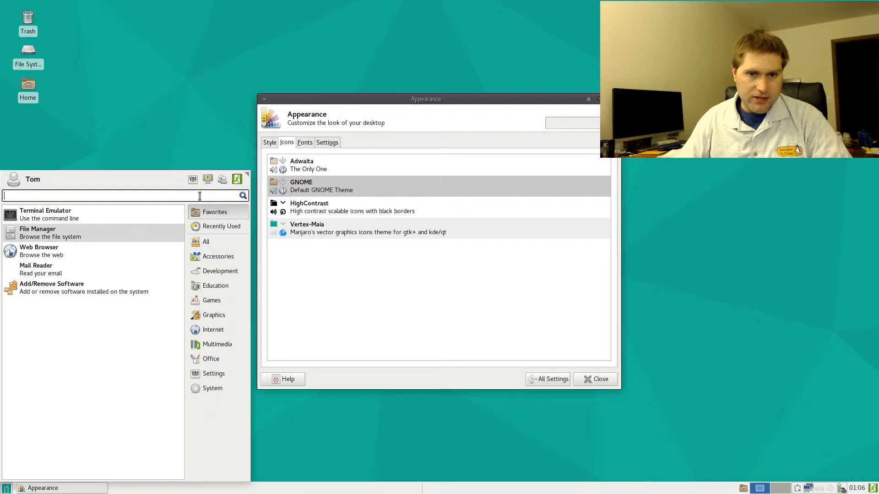
# Step: Switch to the Adwaita icon theme and compare the favorites and recently used programs in the application menu
pyautogui.click(340, 164)
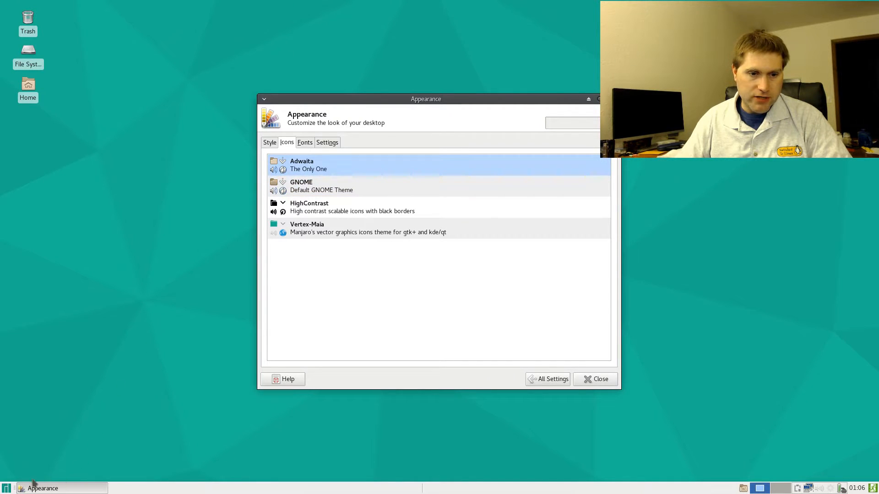
pyautogui.click(6, 488)
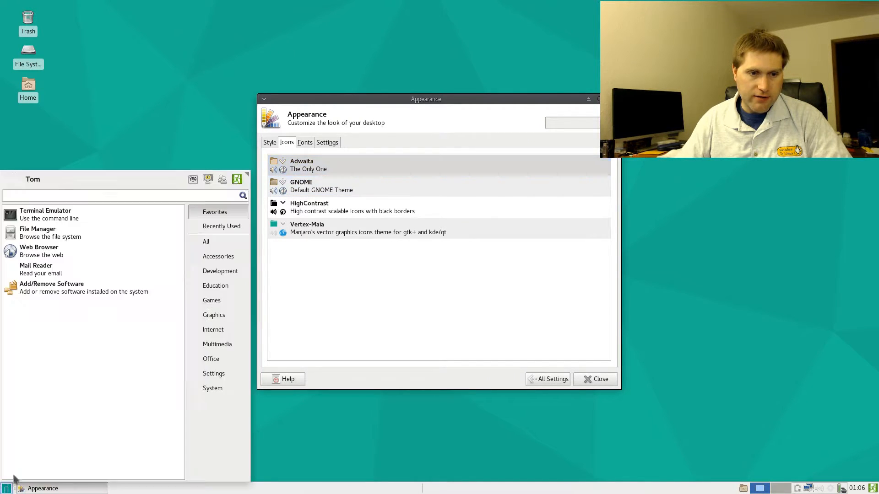
pyautogui.click(224, 228)
pyautogui.click(220, 214)
pyautogui.click(219, 230)
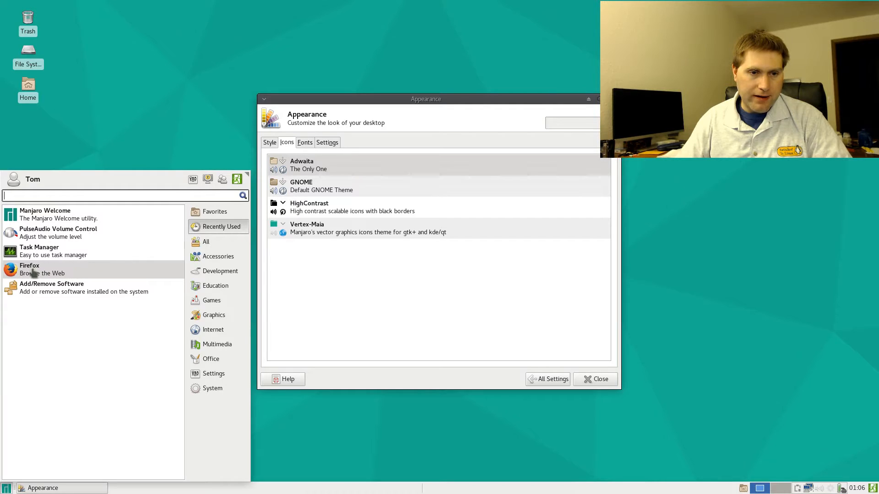
# Step: Apply the Vertex-Maia icon theme again and check the recently used programs' icons in the application menu
pyautogui.click(303, 234)
pyautogui.click(291, 237)
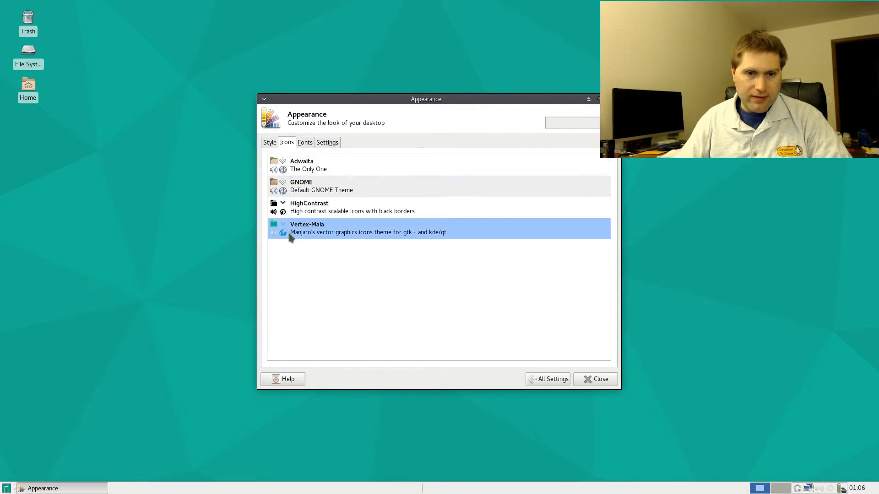
pyautogui.click(13, 490)
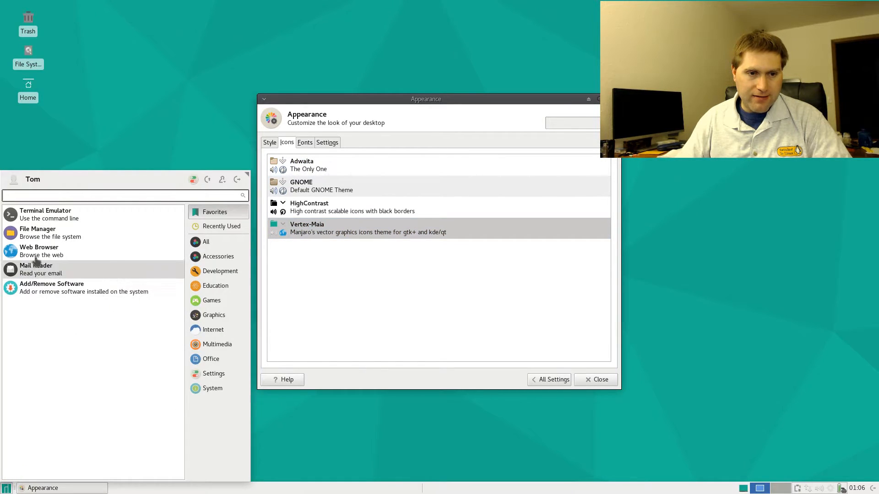
pyautogui.click(213, 230)
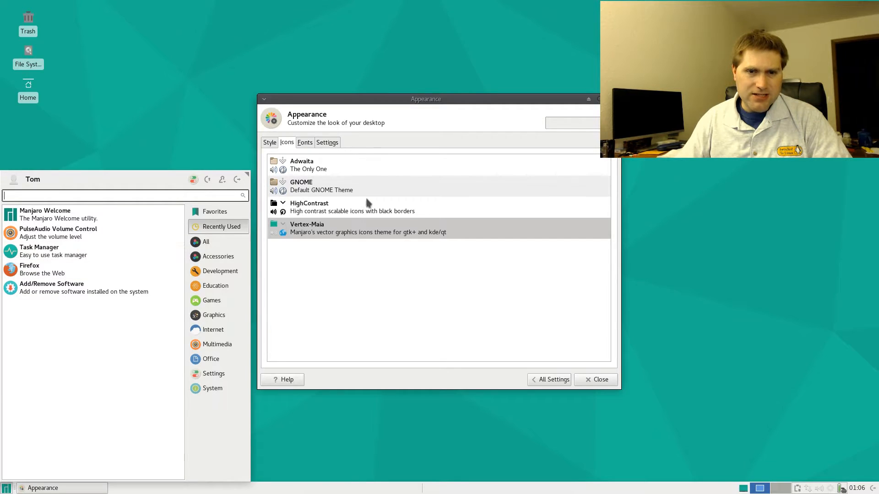
# Step: Set the icon theme to GNOME and show the recently used programs with its icons
pyautogui.click(314, 195)
pyautogui.click(314, 195)
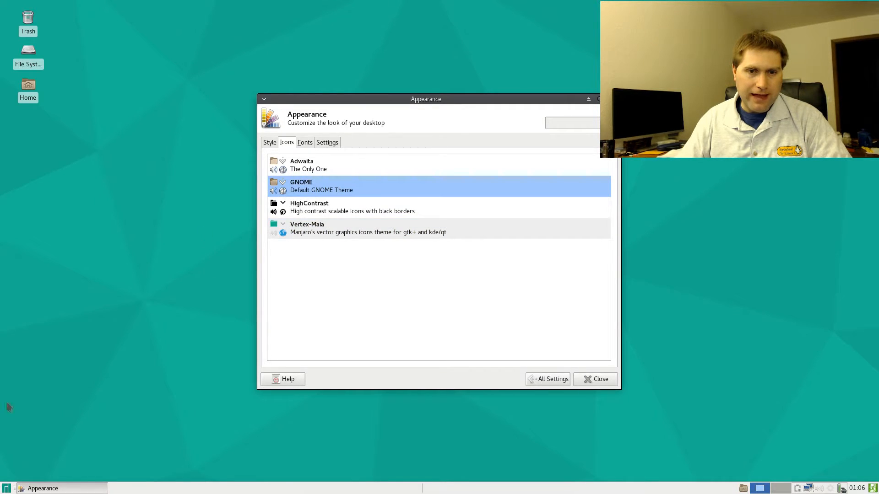
pyautogui.click(6, 489)
pyautogui.click(216, 232)
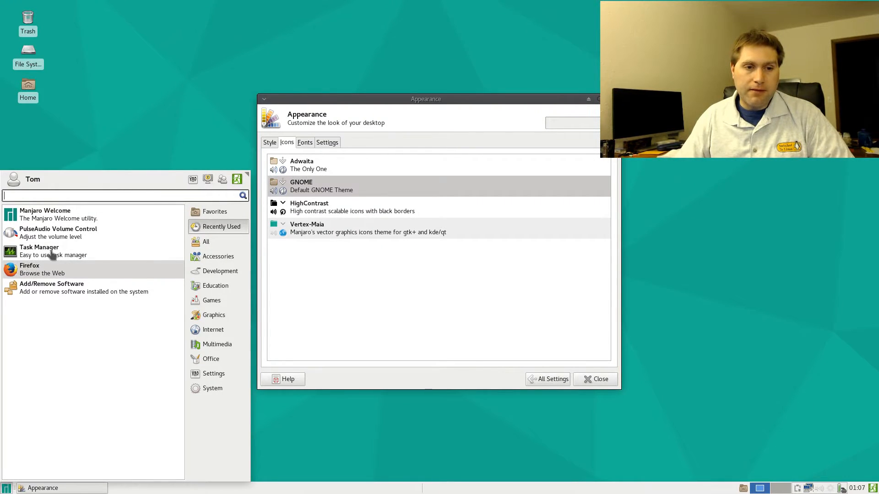
# Step: Show the font settings and change the default desktop font to Clean
pyautogui.click(304, 144)
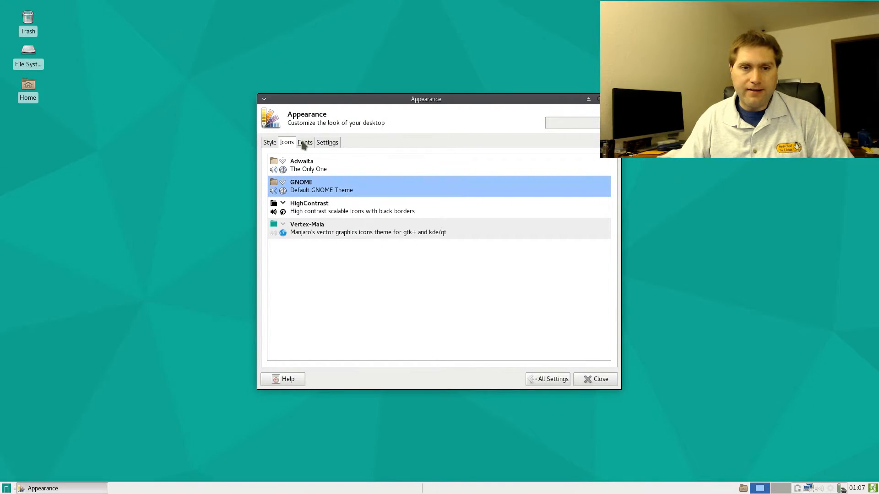
pyautogui.click(304, 144)
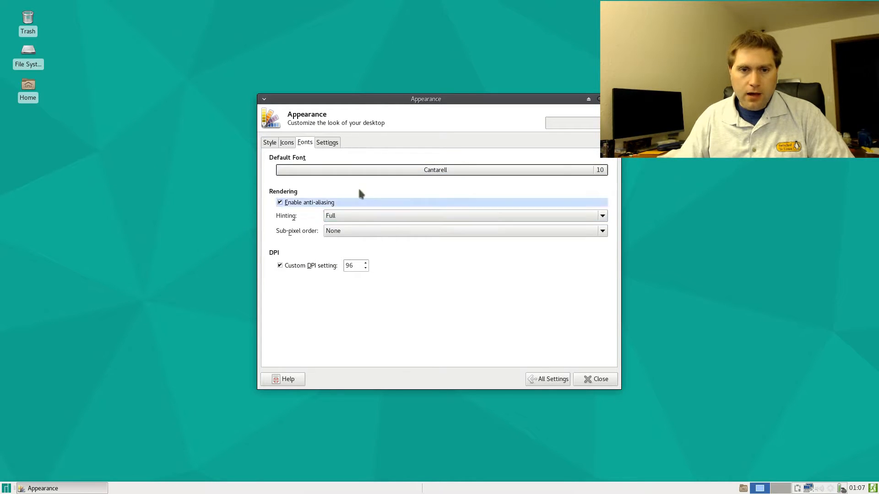
pyautogui.click(429, 172)
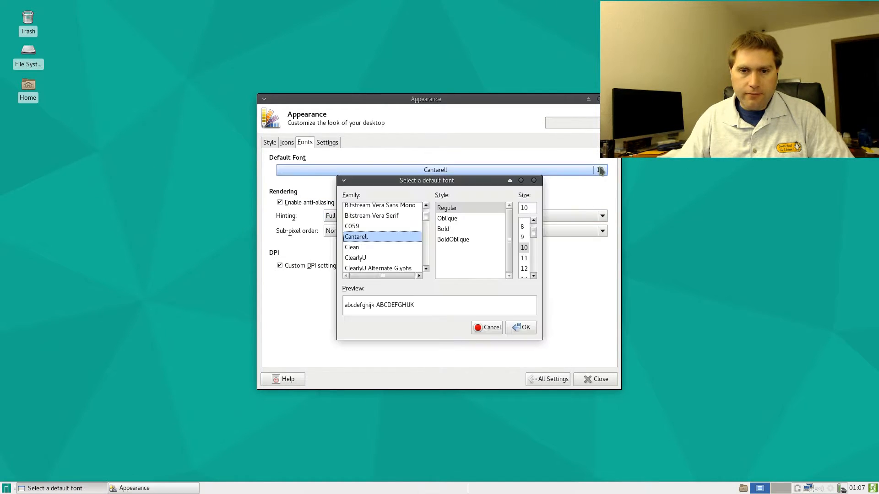
pyautogui.click(374, 249)
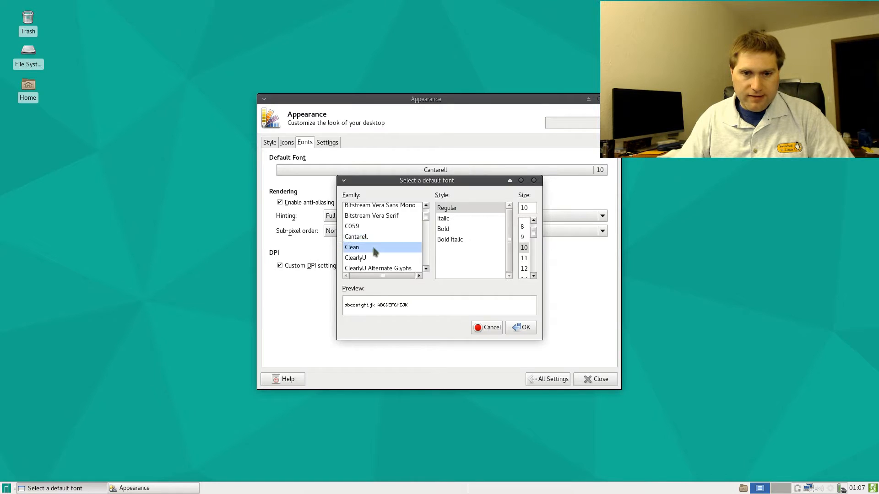
pyautogui.click(368, 257)
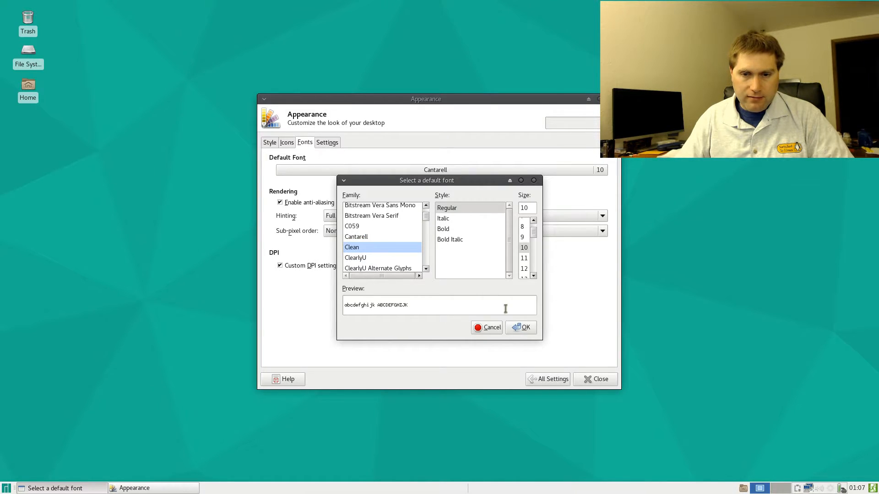
pyautogui.click(515, 330)
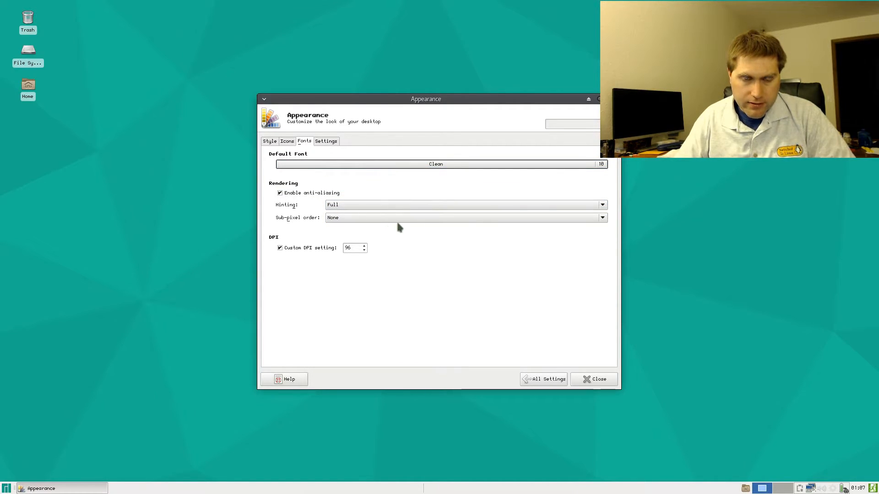
# Step: Increase the default font's size to 14
pyautogui.click(604, 165)
pyautogui.click(528, 275)
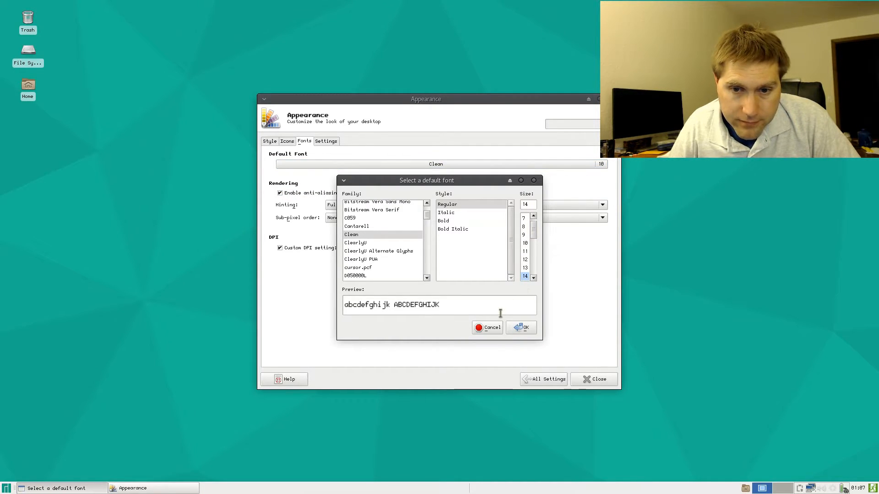
pyautogui.click(521, 328)
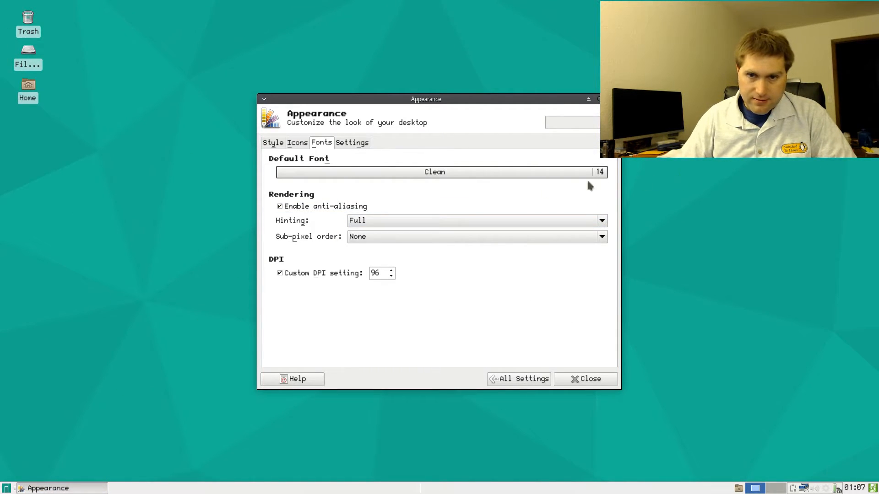
# Step: Set the default desktop font to C059 Roman at size 10
pyautogui.click(442, 173)
pyautogui.click(387, 219)
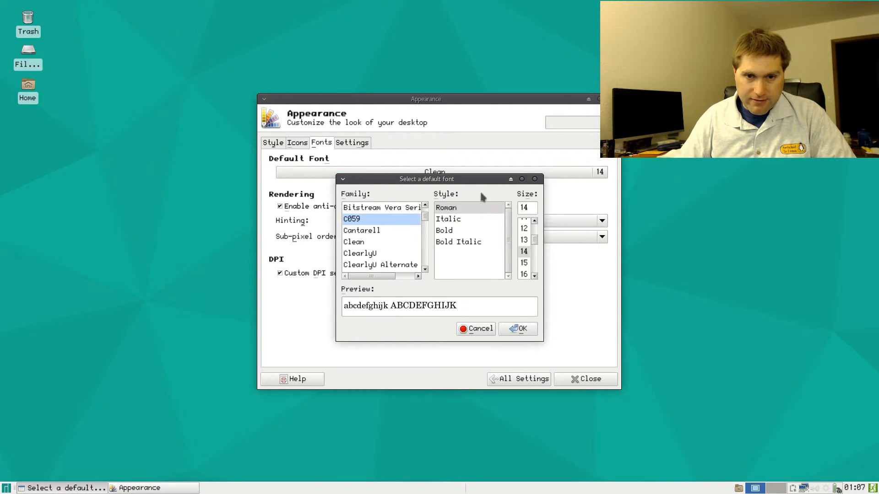
pyautogui.click(529, 209)
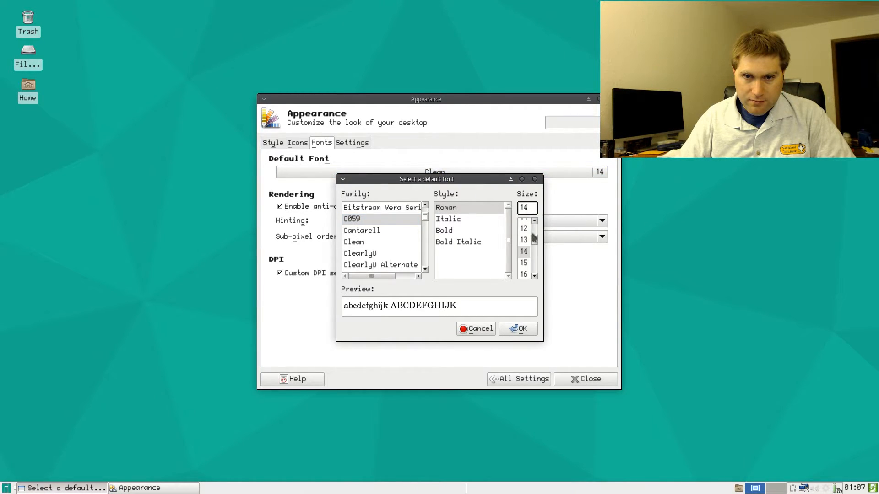
pyautogui.click(534, 221)
pyautogui.click(534, 221)
pyautogui.click(534, 221)
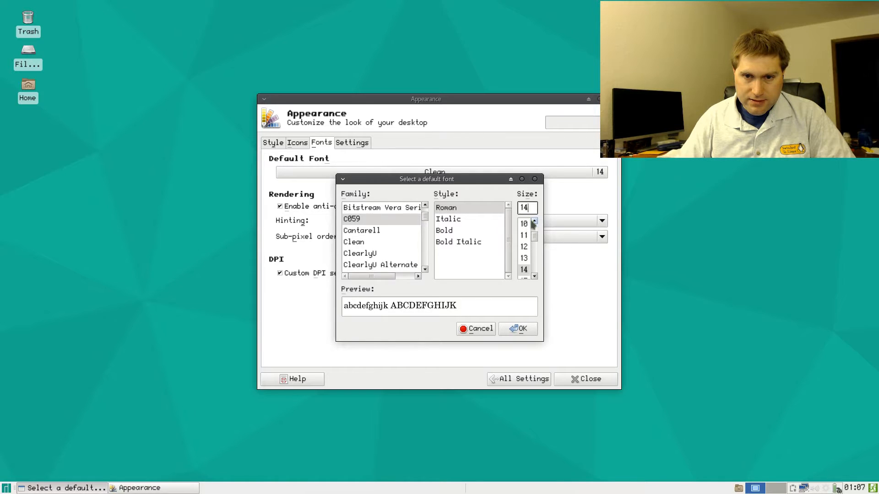
pyautogui.click(525, 223)
pyautogui.click(520, 329)
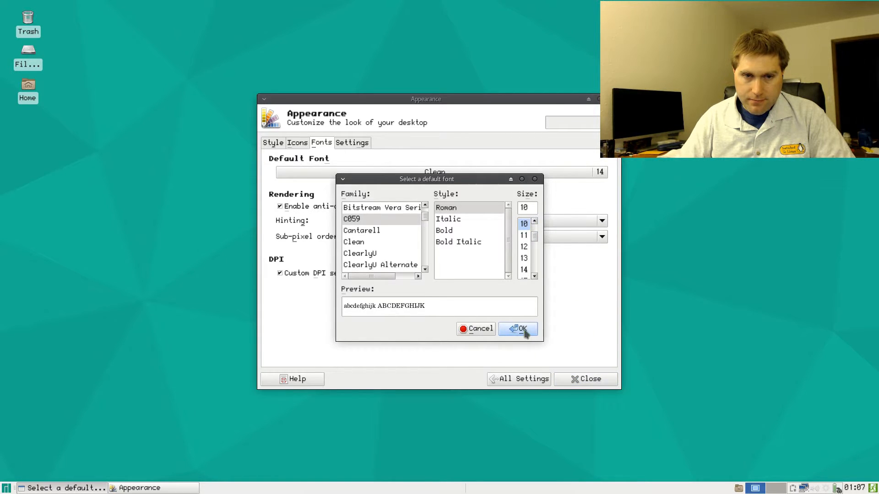
# Step: Preview the Cantarell, Clean and DejaVu fonts and set the default desktop font to DejaVu Sans ExtraLight
pyautogui.click(550, 167)
pyautogui.click(371, 244)
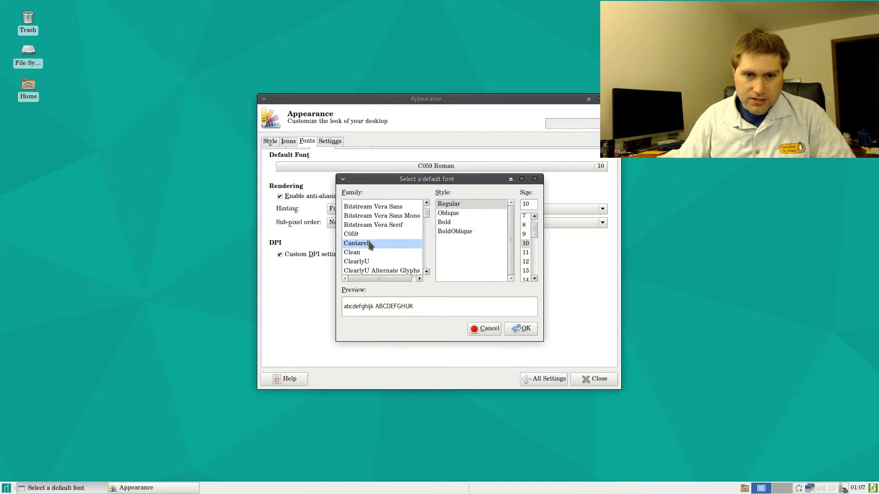
pyautogui.click(369, 254)
pyautogui.scroll(-3, 376, 259)
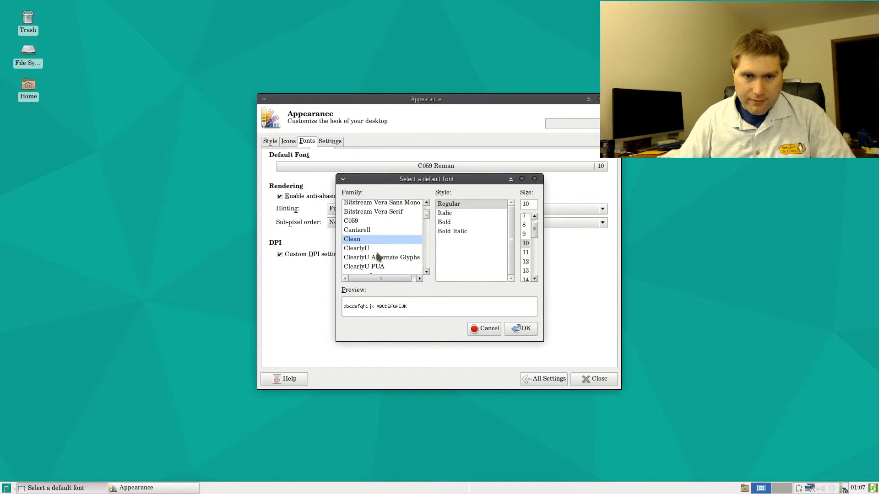
pyautogui.click(389, 246)
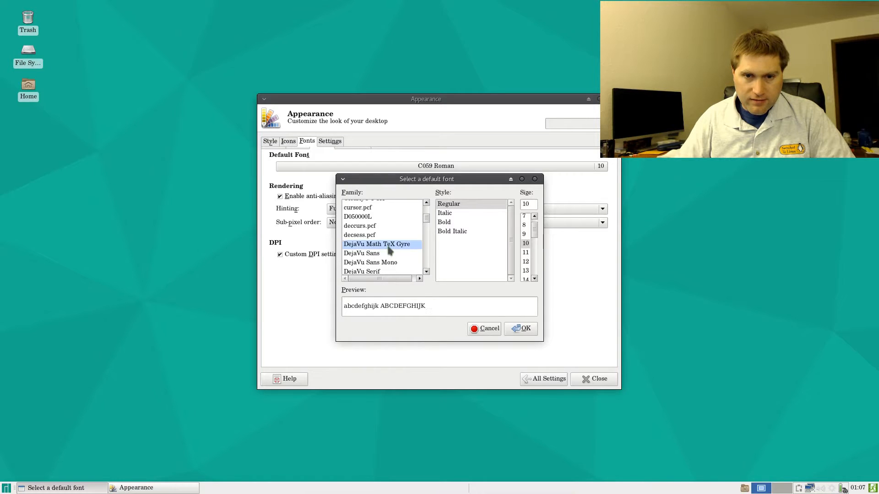
pyautogui.click(379, 254)
pyautogui.click(380, 264)
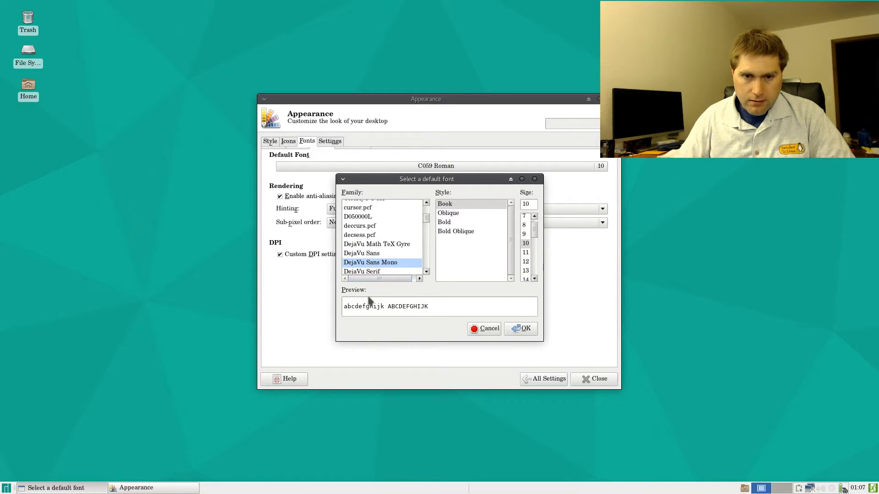
pyautogui.click(374, 257)
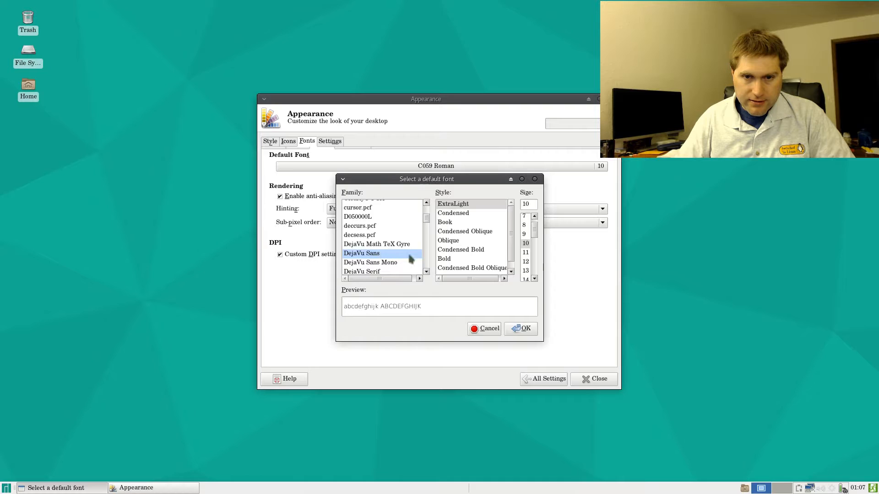
pyautogui.click(522, 328)
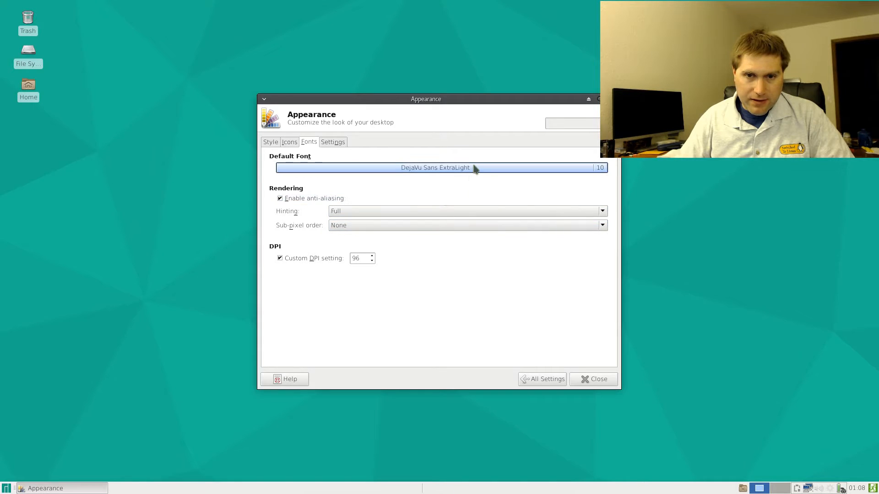
# Step: Increase the default desktop font's size to 11
pyautogui.click(603, 172)
pyautogui.click(525, 258)
pyautogui.click(520, 328)
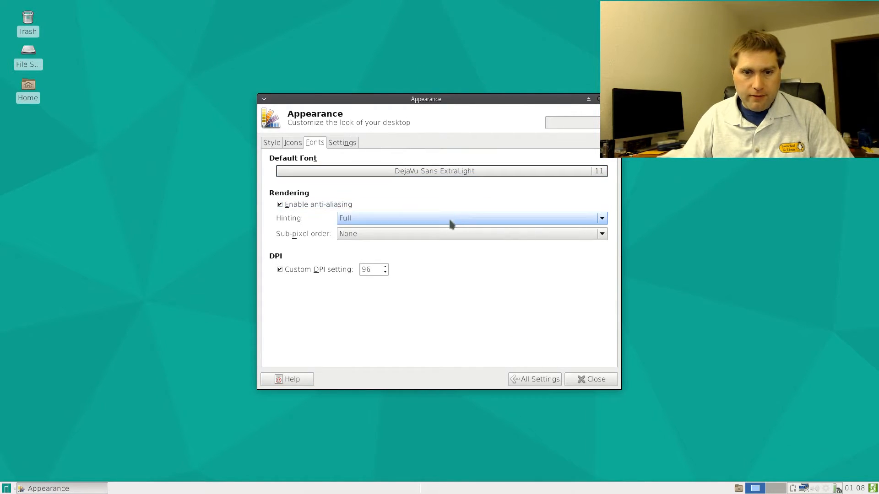
# Step: Show the toolbar style options and view the application menu's favorites in the current font
pyautogui.click(343, 142)
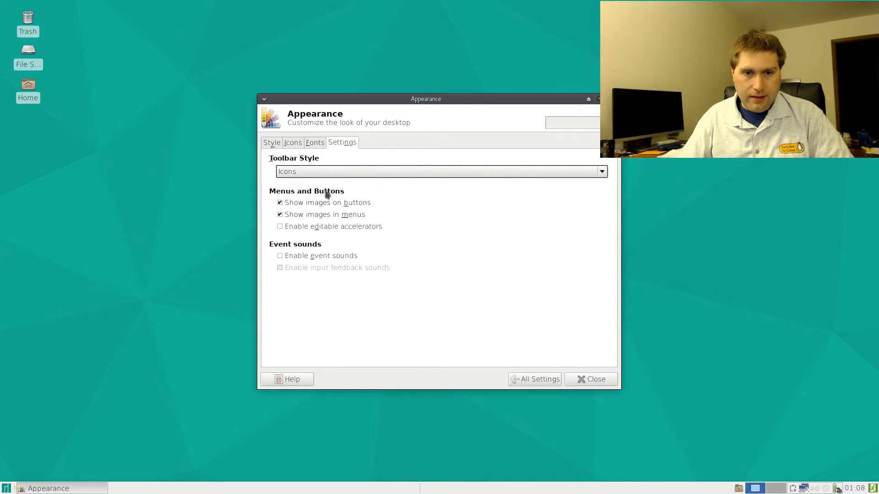
pyautogui.click(603, 171)
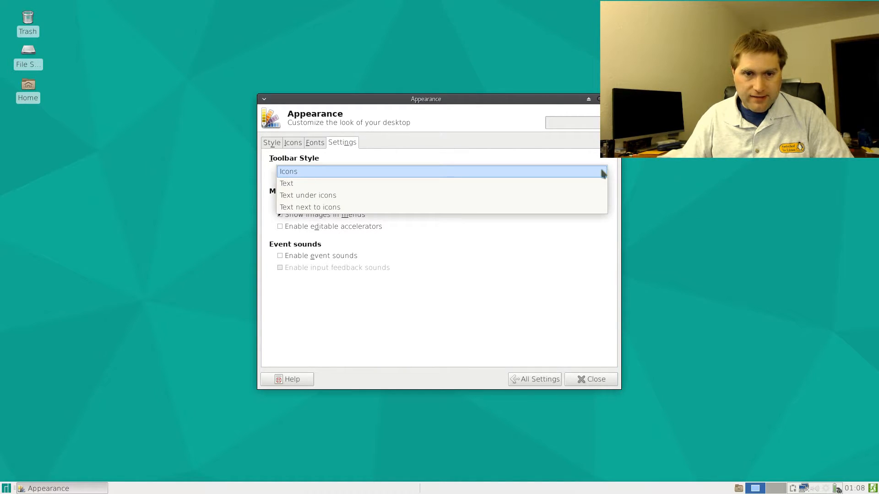
pyautogui.click(545, 235)
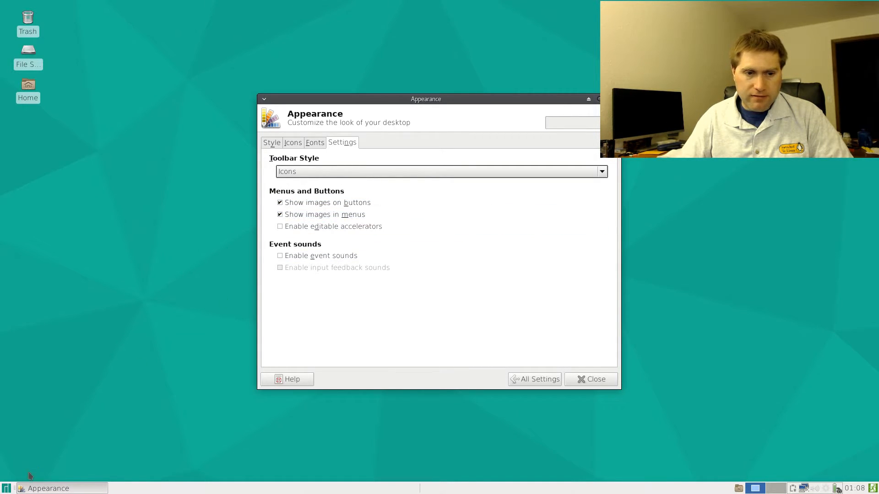
pyautogui.click(5, 488)
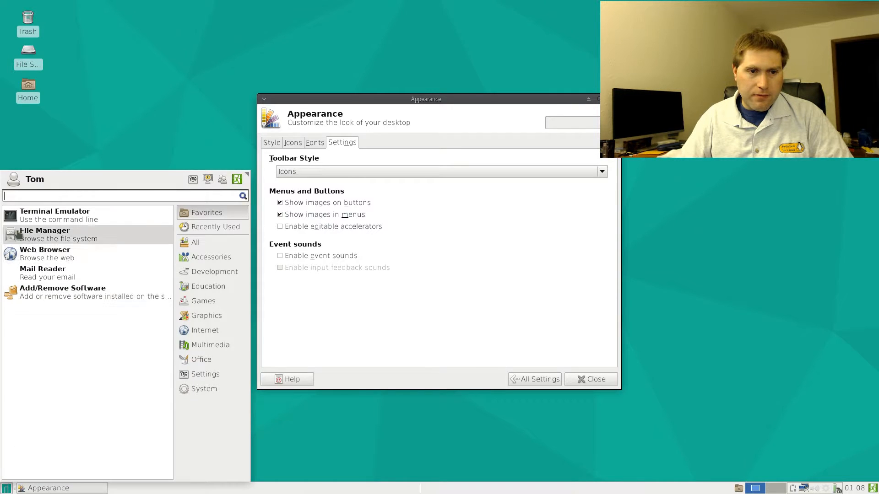
pyautogui.click(116, 92)
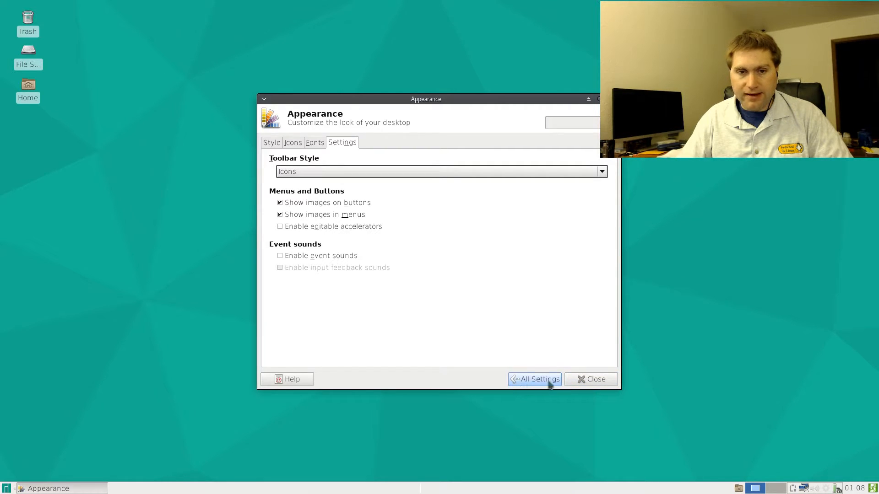
# Step: Turn off images on buttons and turn them back on
pyautogui.click(287, 204)
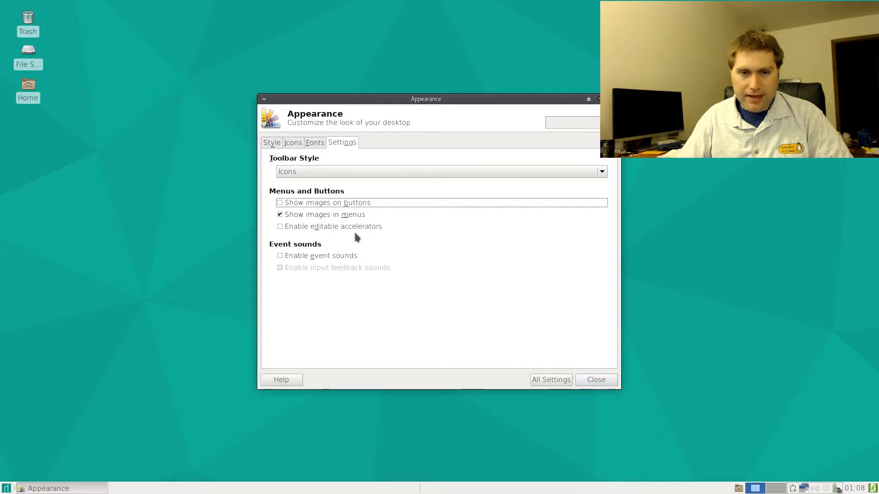
pyautogui.click(283, 203)
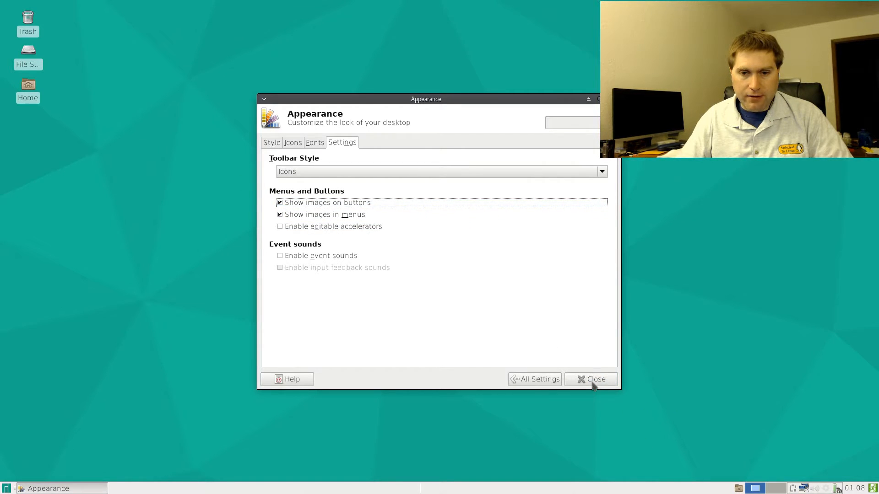
# Step: Change the default desktop font to Droid Sans in the regular style
pyautogui.click(319, 145)
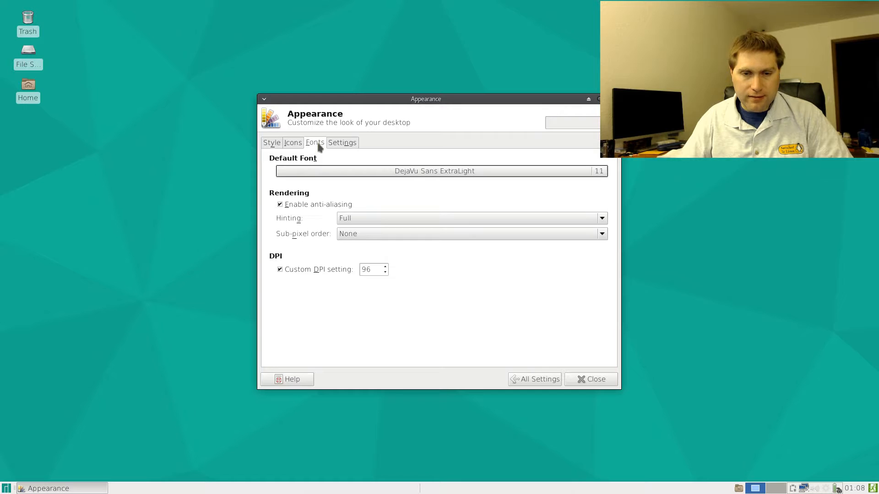
pyautogui.click(462, 172)
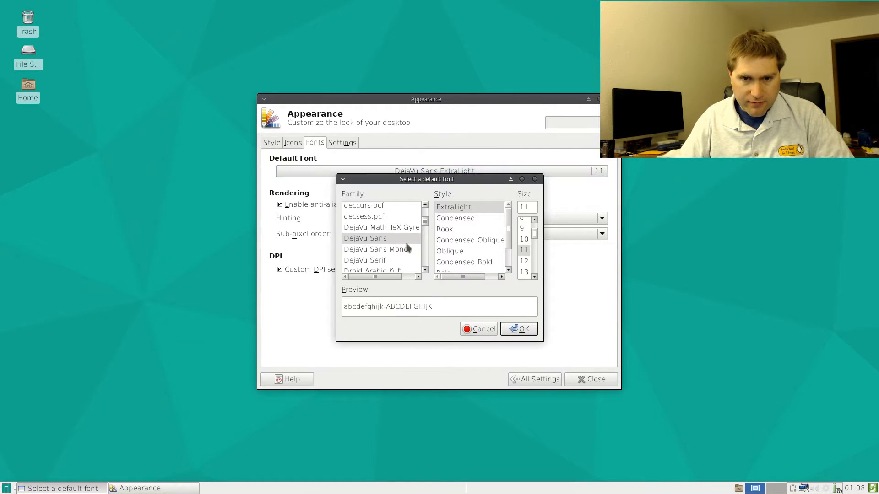
pyautogui.scroll(-5, 397, 256)
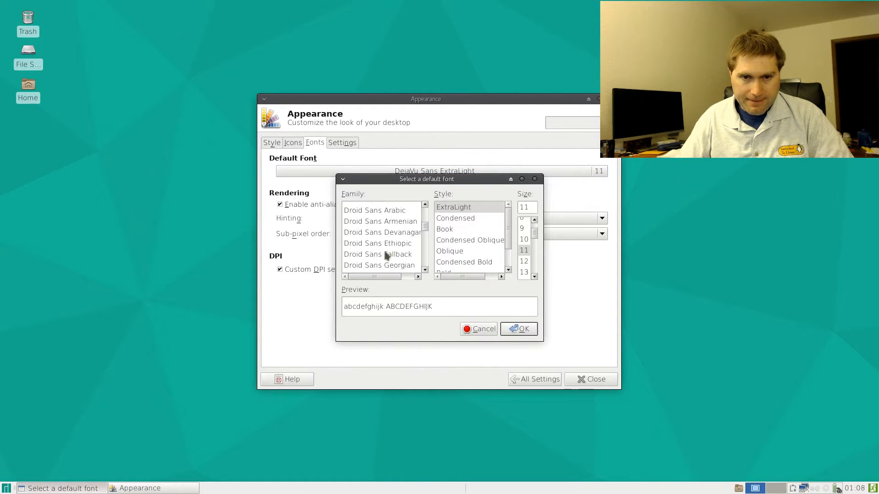
pyautogui.scroll(1, 389, 235)
pyautogui.click(380, 227)
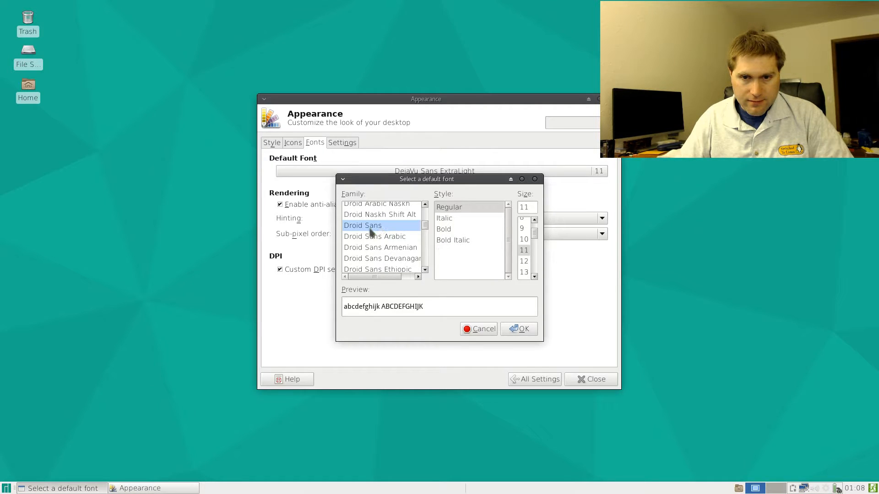
pyautogui.click(520, 328)
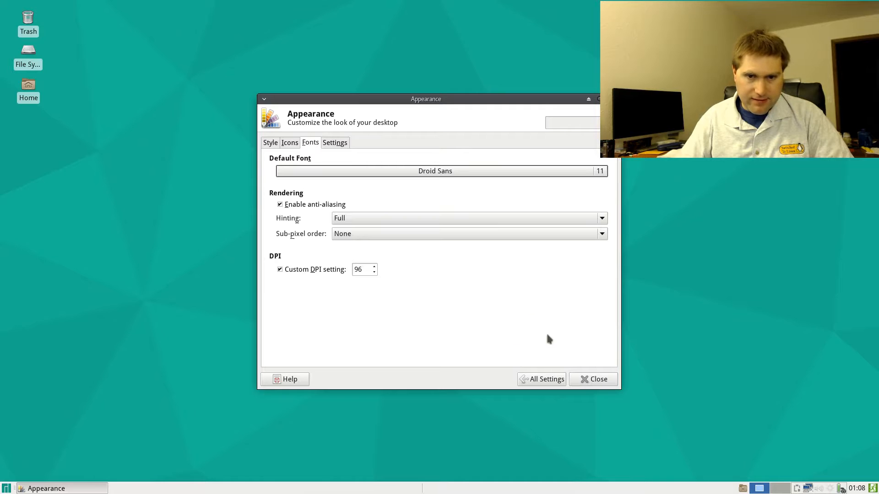
# Step: Look through the Xfce style themes and open the Desktop background settings
pyautogui.click(271, 143)
pyautogui.scroll(-3, 575, 249)
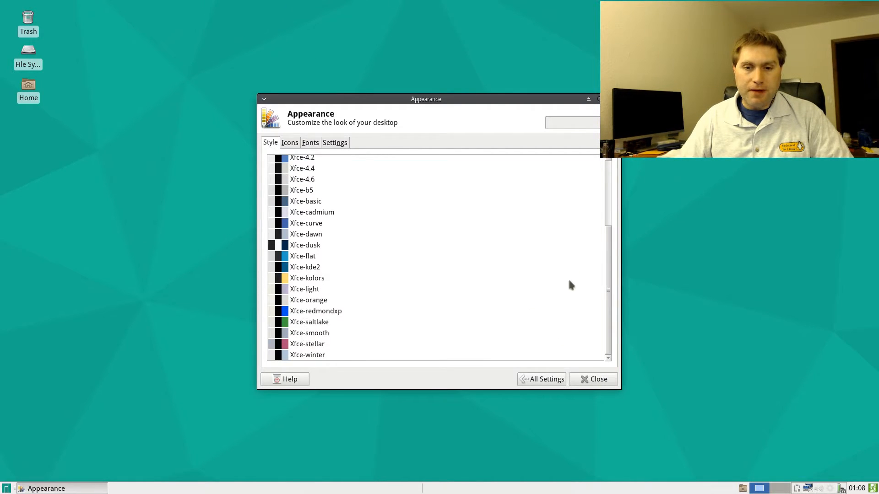
pyautogui.click(551, 380)
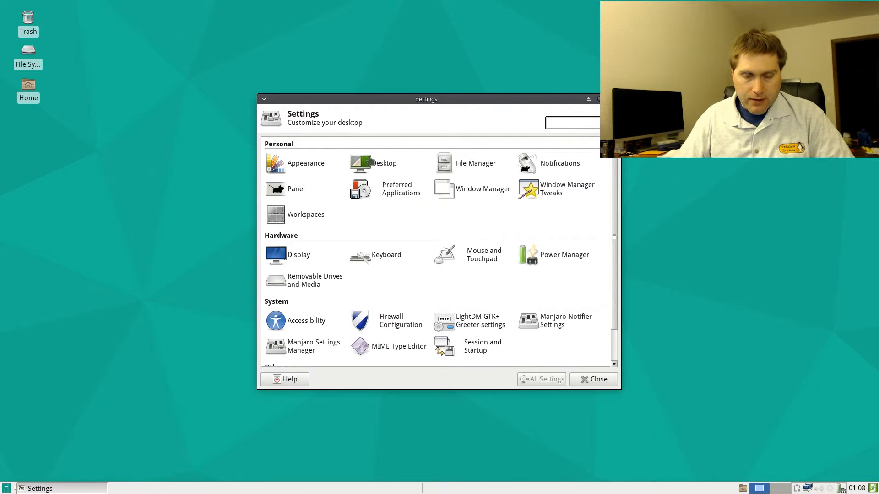
pyautogui.click(376, 165)
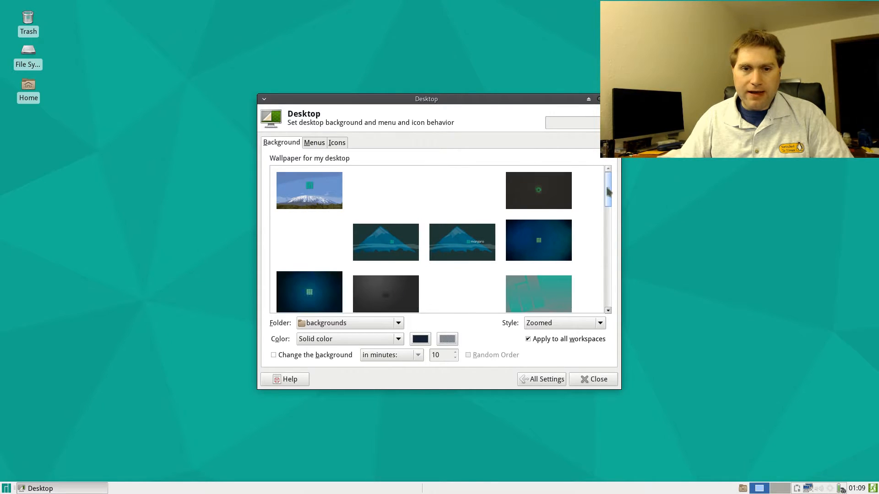
# Step: Try the snowy mountain and the dark green-splatter wallpapers, moving the Desktop window aside to reveal the background
pyautogui.click(333, 205)
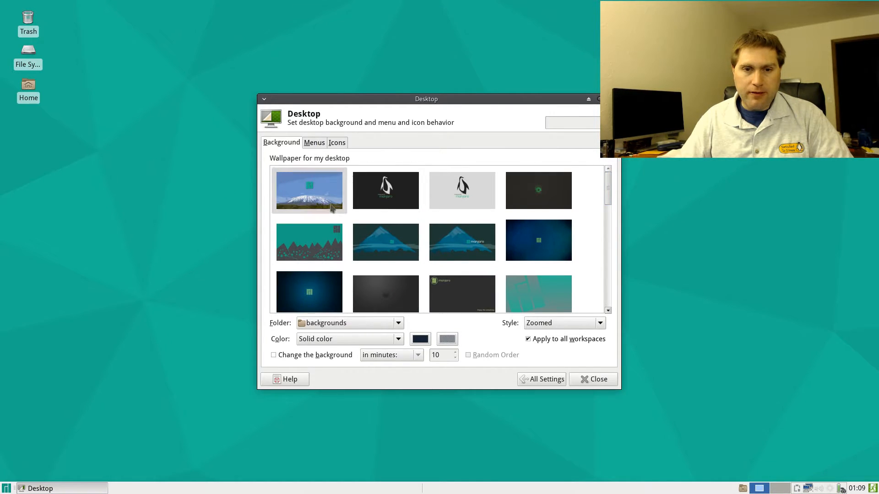
pyautogui.moveTo(393, 106); pyautogui.dragTo(267, 182)
pyautogui.click(261, 164)
pyautogui.click(427, 261)
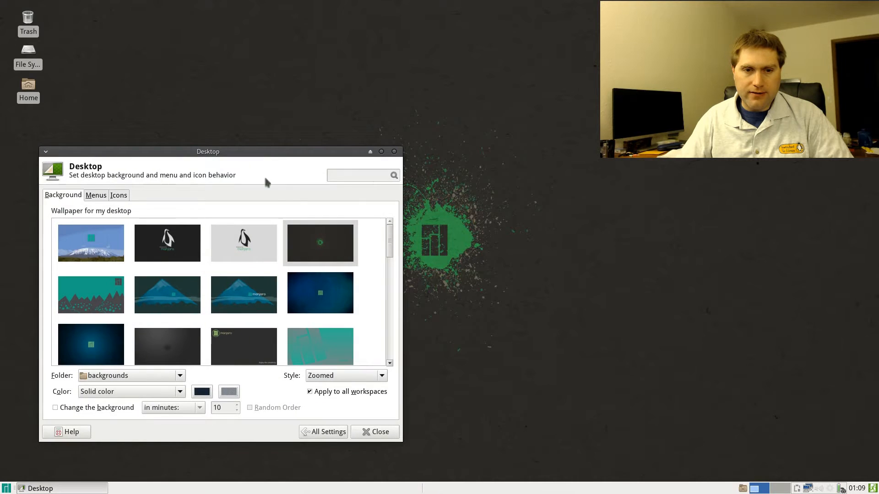
# Step: Try the grey and teal Manjaro Linux wallpaper and the one with white bubbles and the word simplicity
pyautogui.click(251, 289)
pyautogui.click(334, 337)
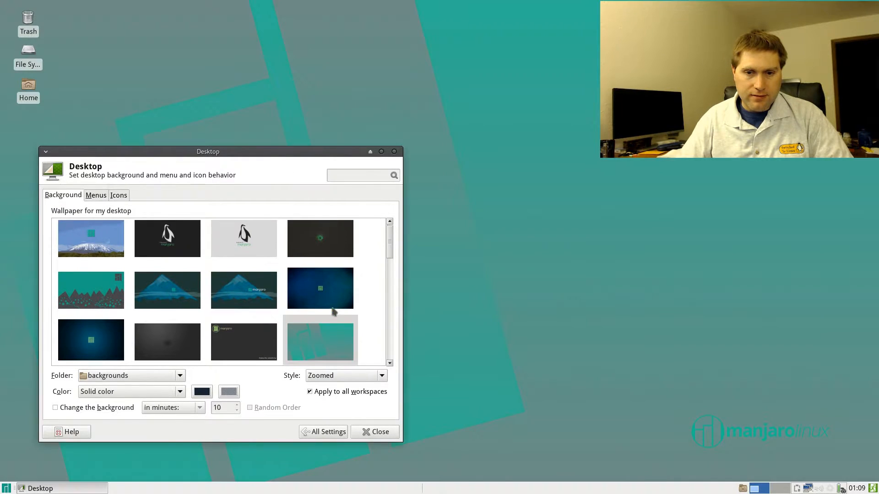
pyautogui.scroll(-5, 330, 307)
pyautogui.click(301, 280)
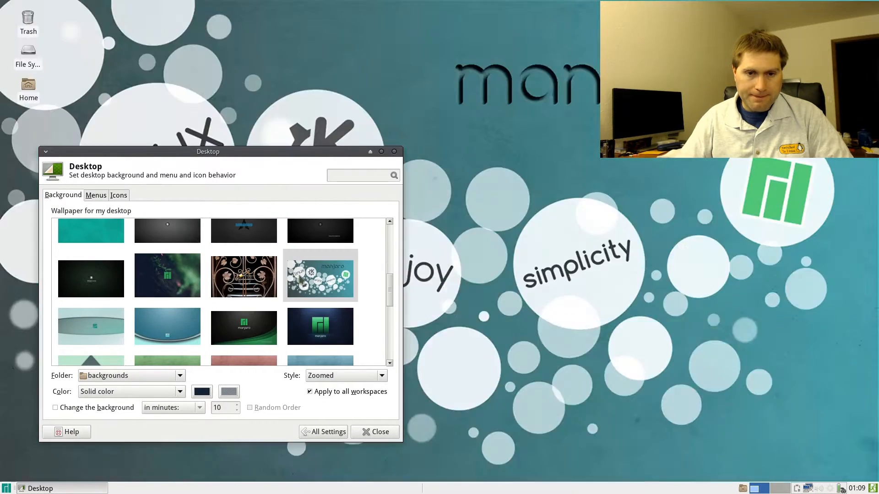
# Step: Try the blue curved, black and green, and navy Manjaro logo wallpapers, plus the orange clouds and mountain lake ones
pyautogui.click(197, 316)
pyautogui.click(236, 326)
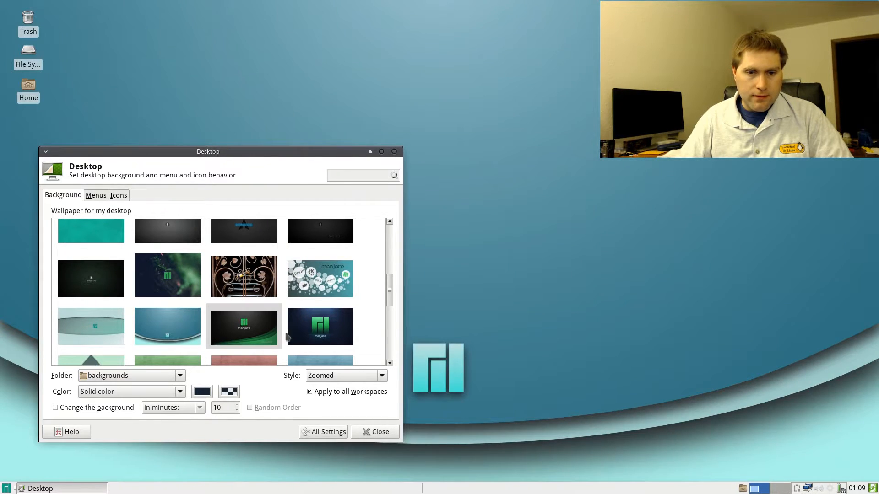
pyautogui.click(336, 341)
pyautogui.scroll(-1, 255, 310)
pyautogui.scroll(-5, 255, 309)
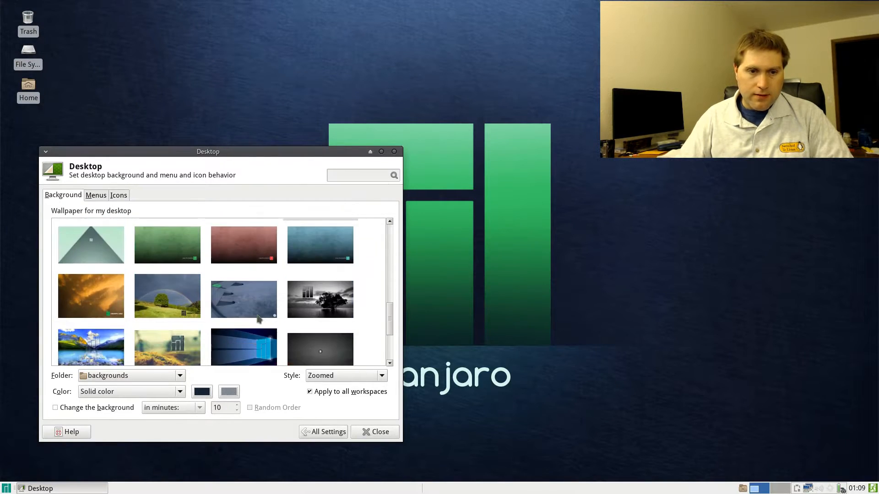
pyautogui.click(87, 280)
pyautogui.click(94, 321)
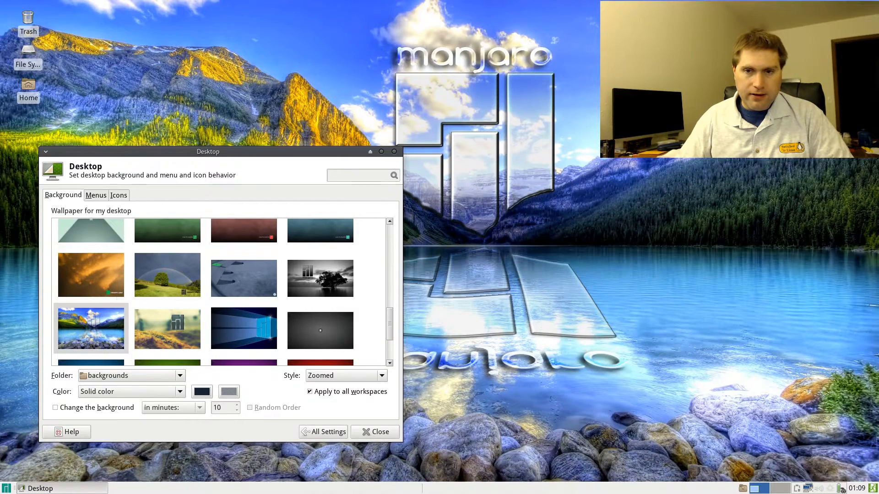
# Step: Move the Desktop window and try the plain dark grey, blue, green, purple and red wallpapers
pyautogui.moveTo(262, 157); pyautogui.dragTo(371, 85)
pyautogui.click(321, 293)
pyautogui.click(415, 270)
pyautogui.scroll(-3, 386, 221)
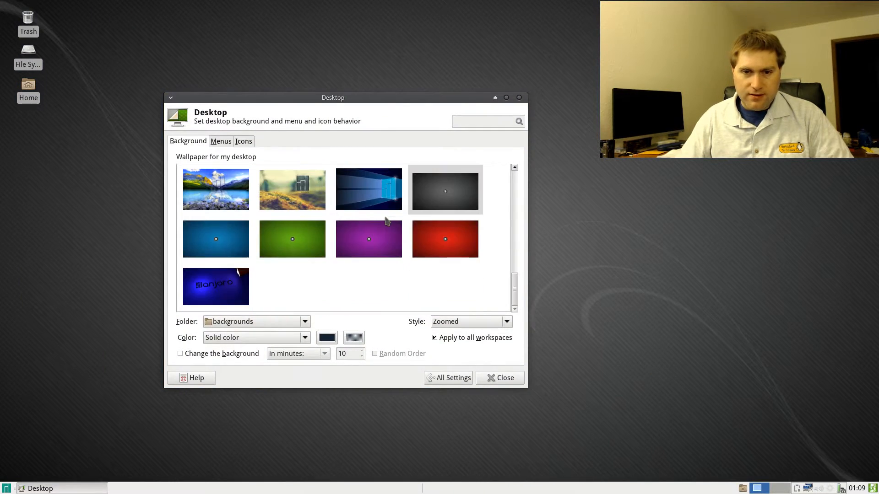
pyautogui.click(205, 298)
pyautogui.click(225, 249)
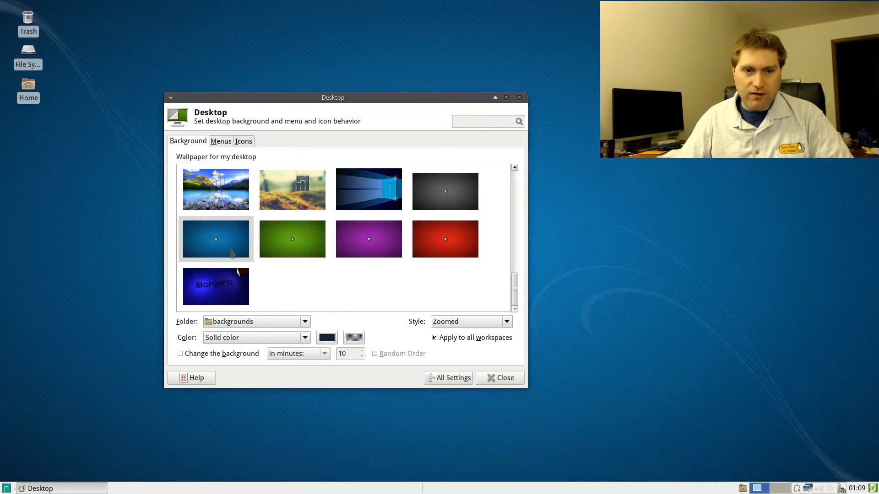
pyautogui.click(293, 254)
pyautogui.click(364, 256)
pyautogui.click(433, 257)
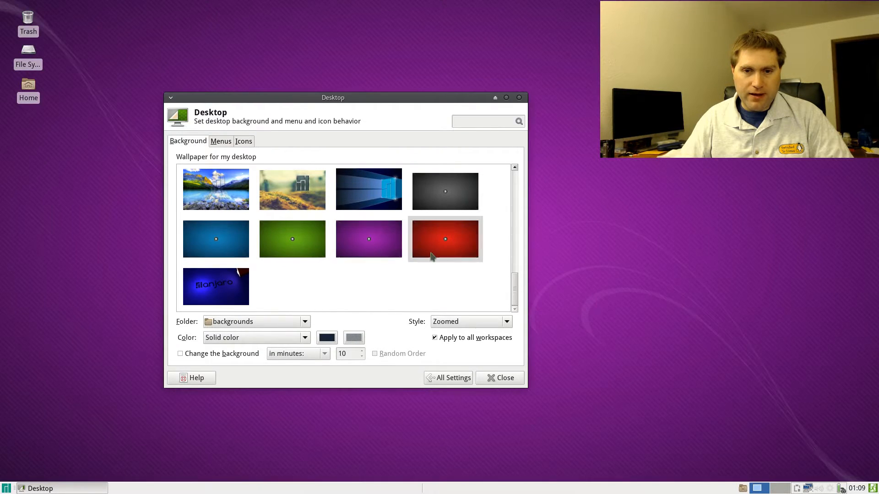
# Step: Try the blurred meadow and airplane wing wallpapers, move the Desktop window aside and apply the pale green triangle wallpaper
pyautogui.click(281, 193)
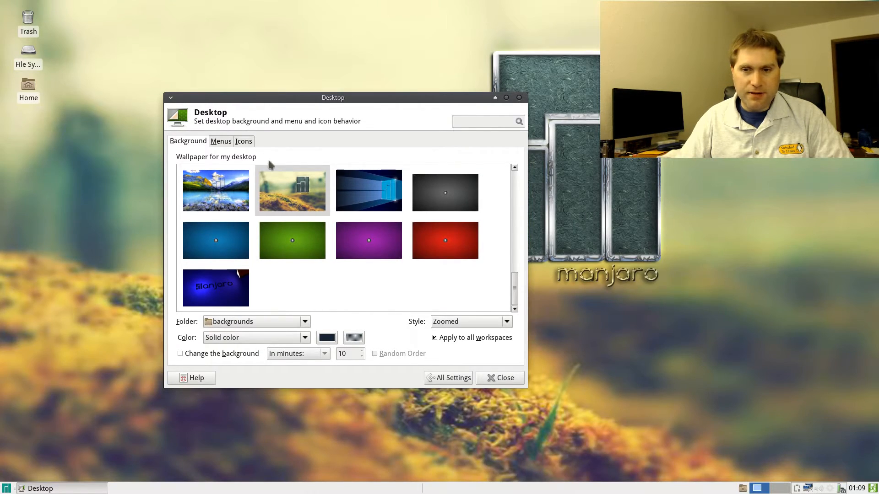
pyautogui.scroll(4, 349, 201)
pyautogui.click(381, 251)
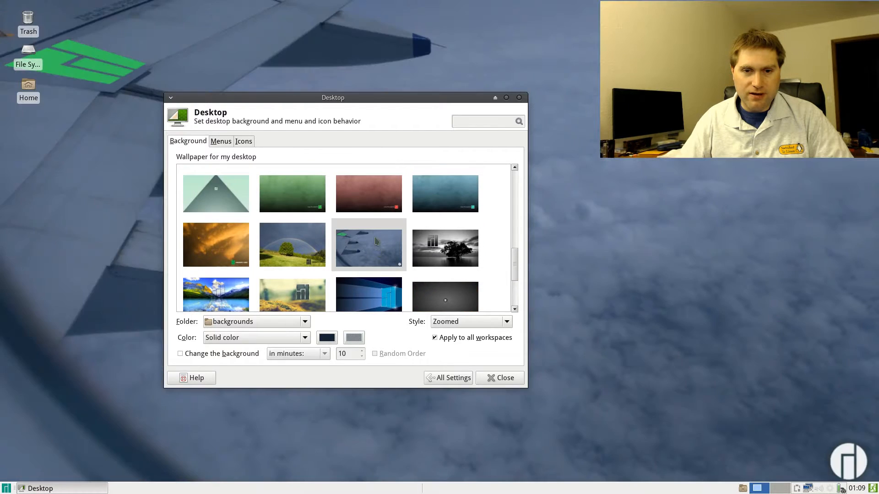
pyautogui.moveTo(369, 98); pyautogui.dragTo(627, 145)
pyautogui.click(507, 259)
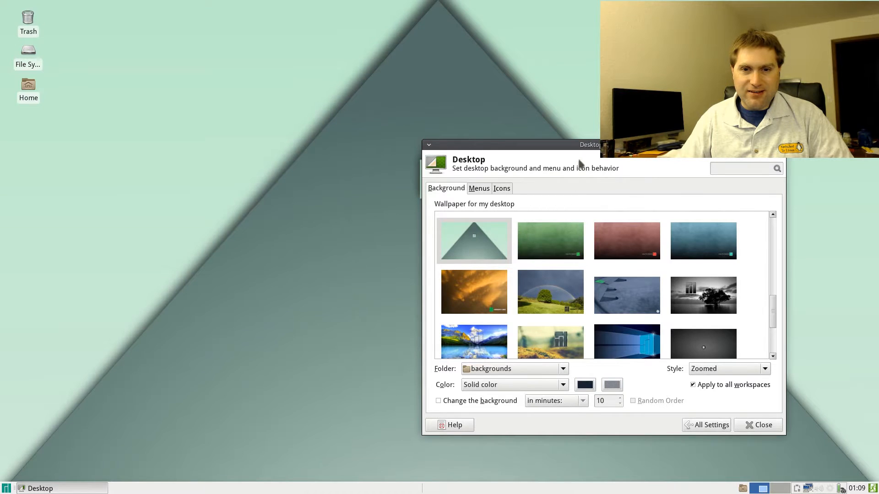
# Step: Try the textured green, red and blue wallpapers with the Manjaro logo in the corner
pyautogui.scroll(3, 588, 287)
pyautogui.click(559, 316)
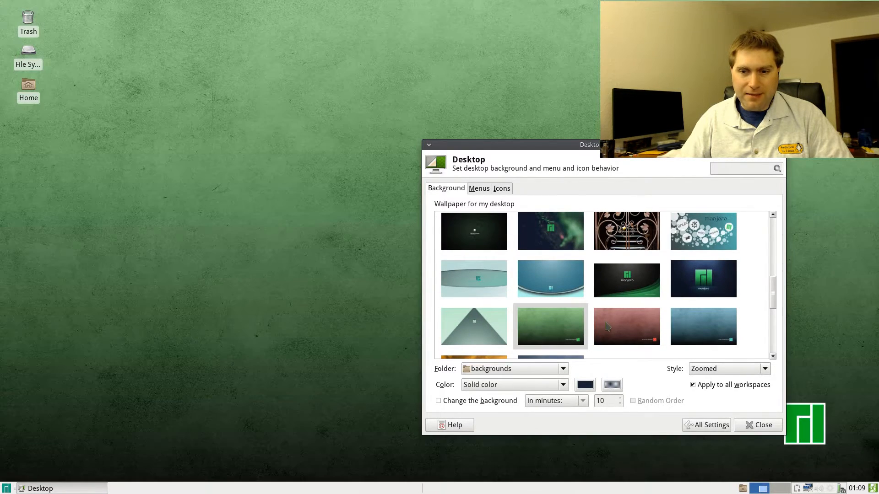
pyautogui.click(608, 327)
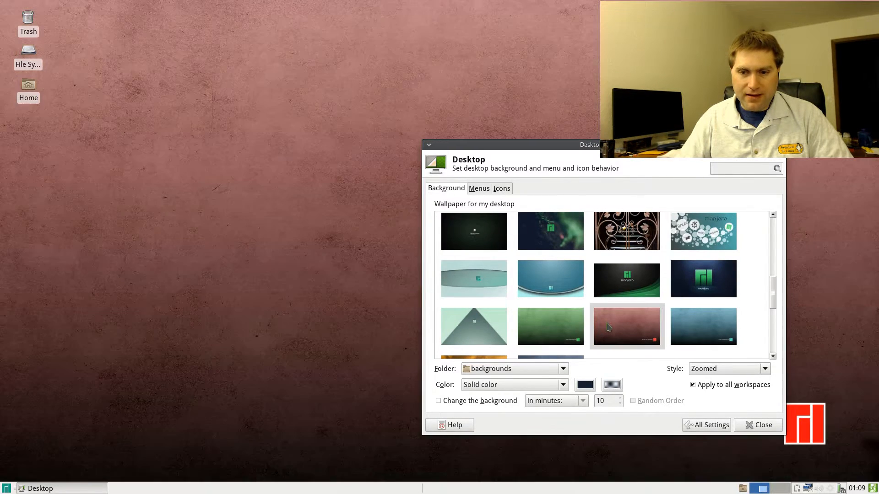
pyautogui.click(696, 342)
# Step: Apply the dark blurred foliage wallpaper with the green Manjaro logo and move the Desktop window to uncover more of it
pyautogui.scroll(2, 503, 261)
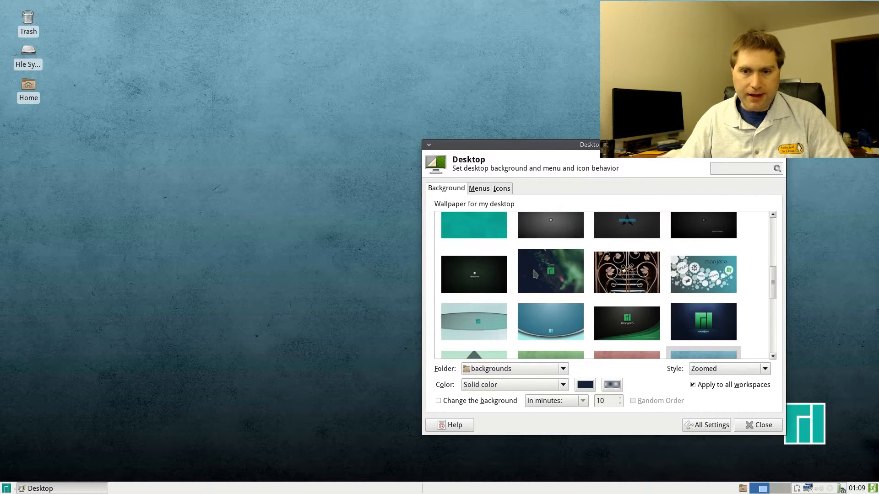
pyautogui.click(554, 271)
pyautogui.moveTo(576, 150); pyautogui.dragTo(419, 121)
pyautogui.click(392, 217)
pyautogui.click(433, 260)
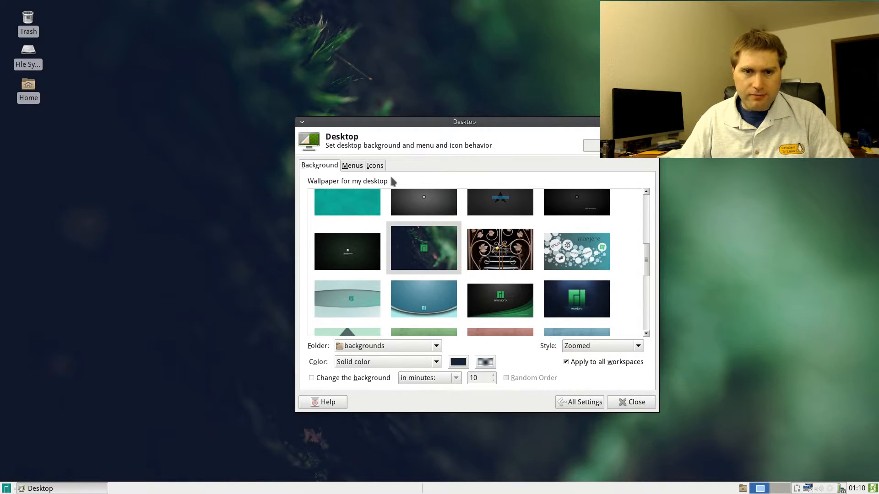
pyautogui.moveTo(396, 126); pyautogui.dragTo(416, 59)
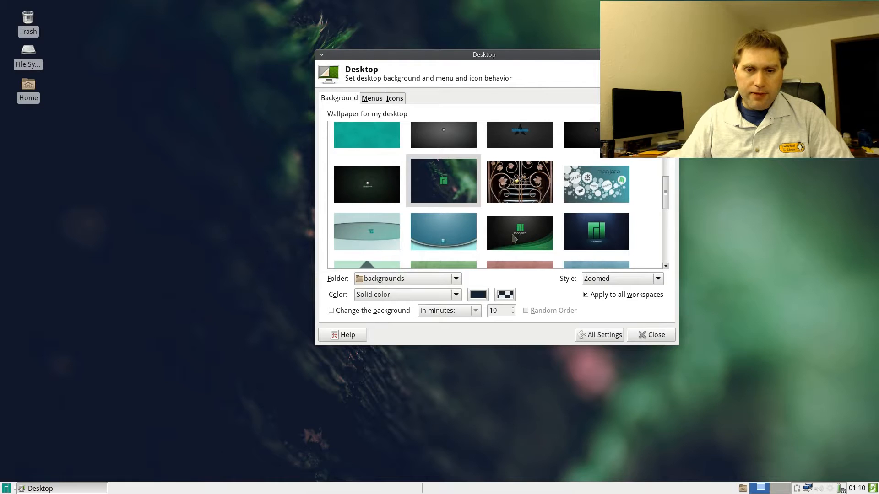
# Step: Open the desktop menu settings and examine the desktop context menu's Applications entry, including the Accessories submenu
pyautogui.click(378, 100)
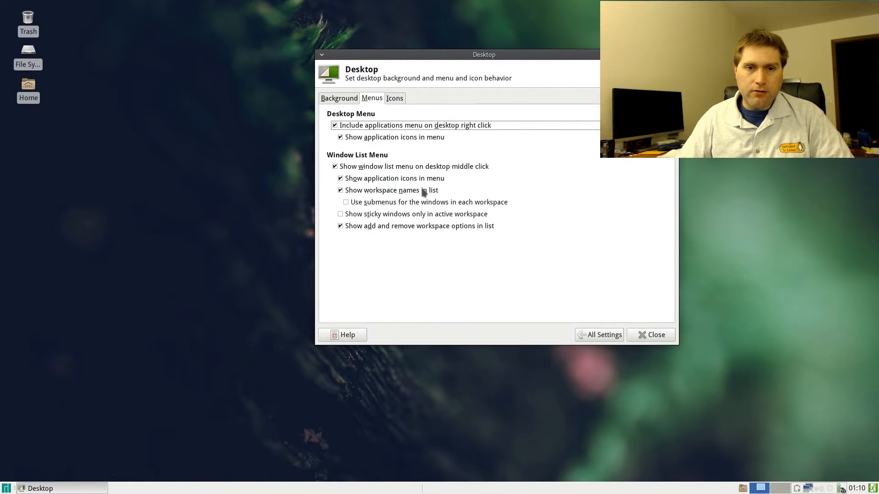
pyautogui.rightClick(140, 200)
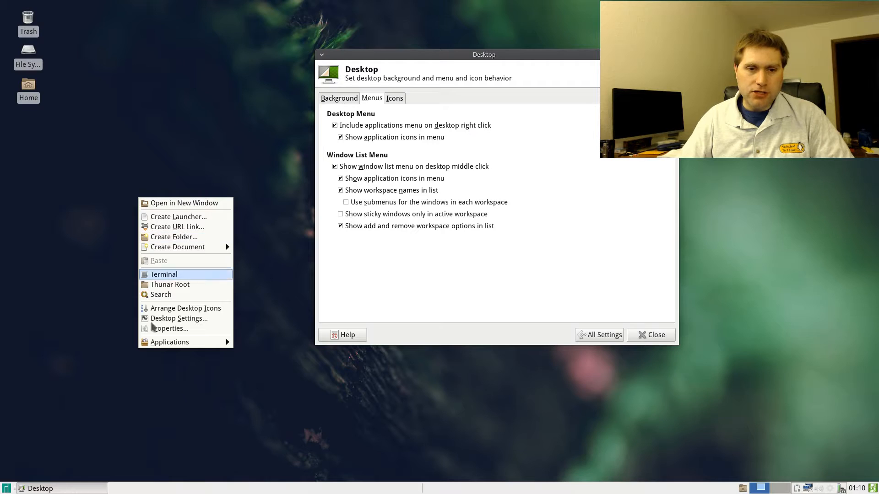
pyautogui.moveTo(161, 343)
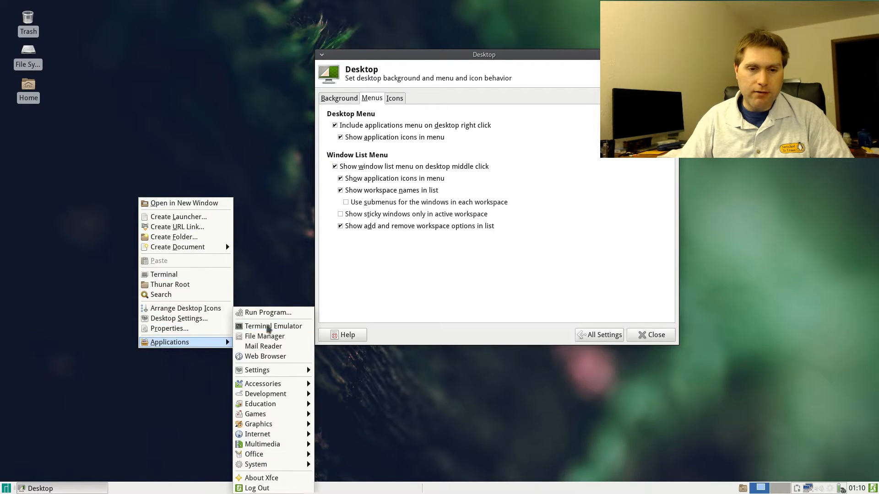
pyautogui.moveTo(273, 384)
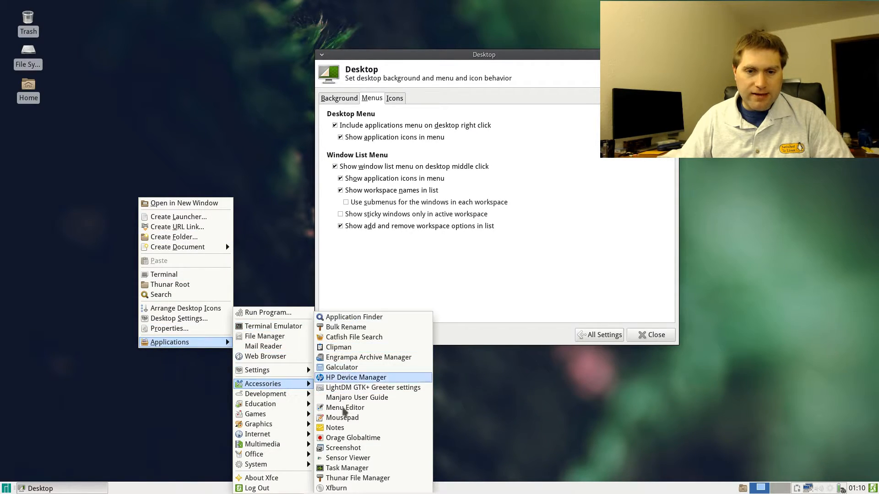
pyautogui.moveTo(302, 405)
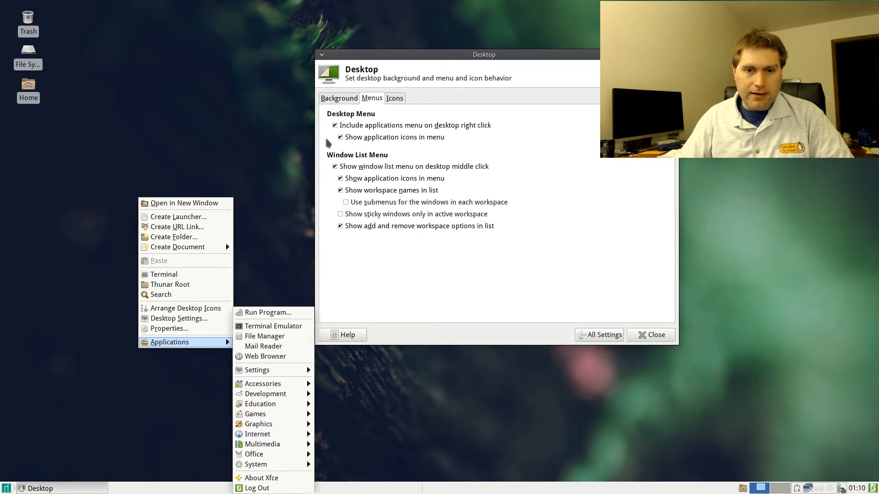
# Step: Turn off application icons in the desktop menu, check the Accessories submenu, and turn the icons back on
pyautogui.click(340, 139)
pyautogui.click(340, 139)
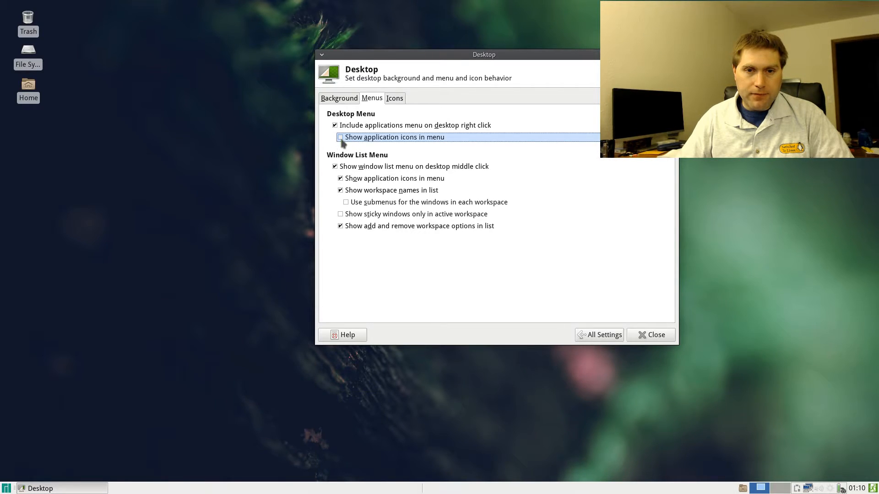
pyautogui.rightClick(169, 310)
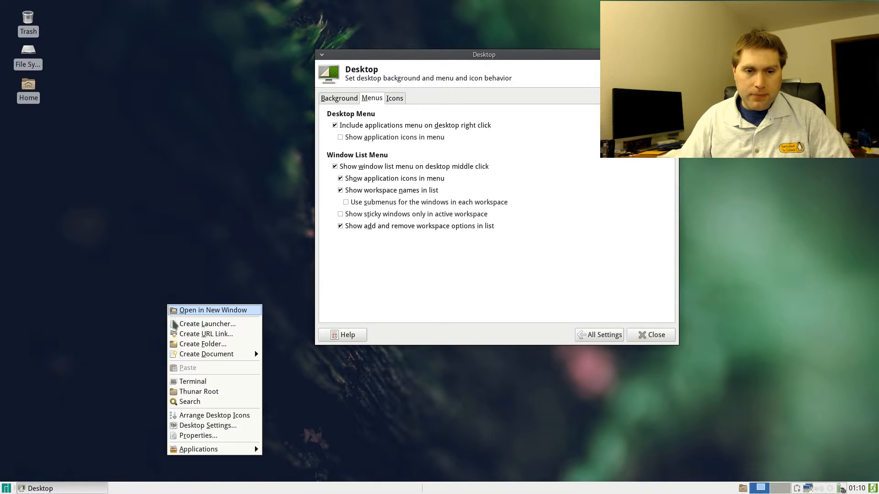
pyautogui.moveTo(215, 453)
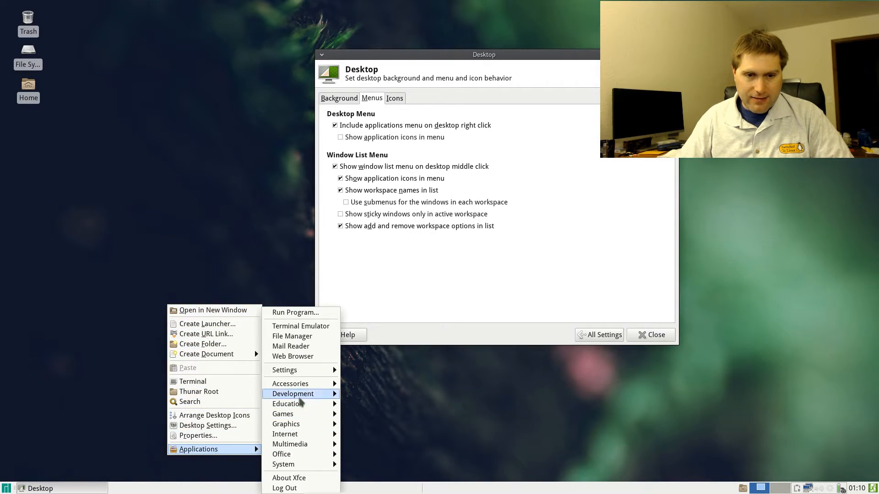
pyautogui.moveTo(304, 386)
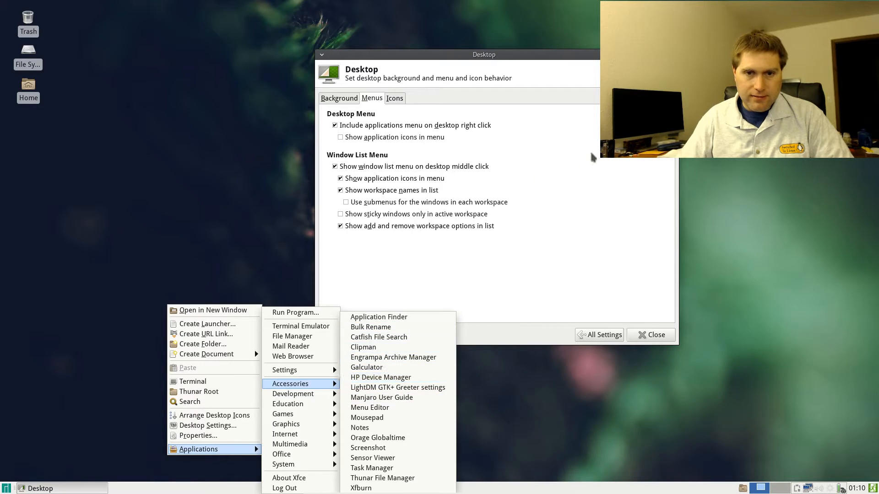
pyautogui.click(340, 137)
pyautogui.click(340, 138)
# Step: Exclude the applications menu from the desktop context menu, check the shortened menu, and include it again
pyautogui.click(335, 126)
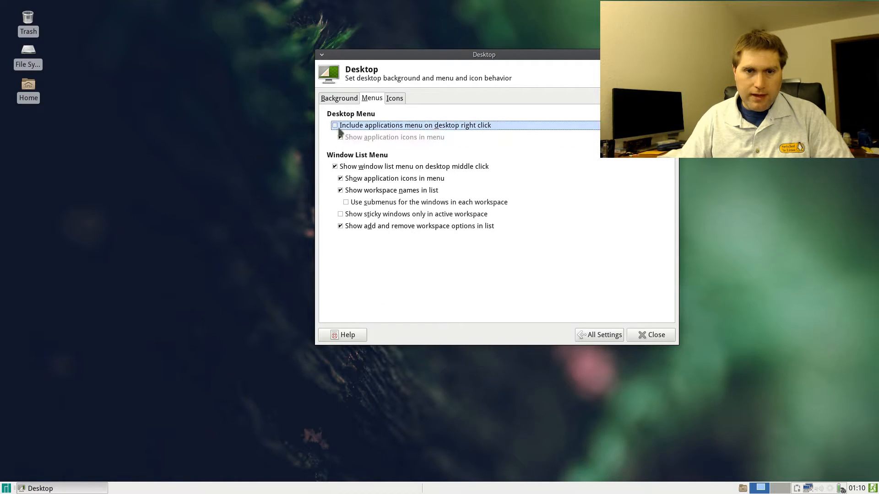
pyautogui.rightClick(141, 304)
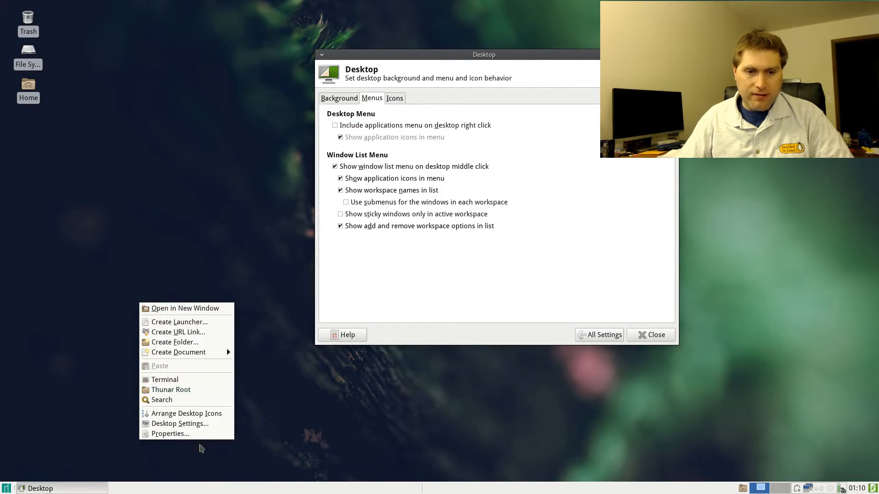
pyautogui.click(334, 126)
pyautogui.click(334, 126)
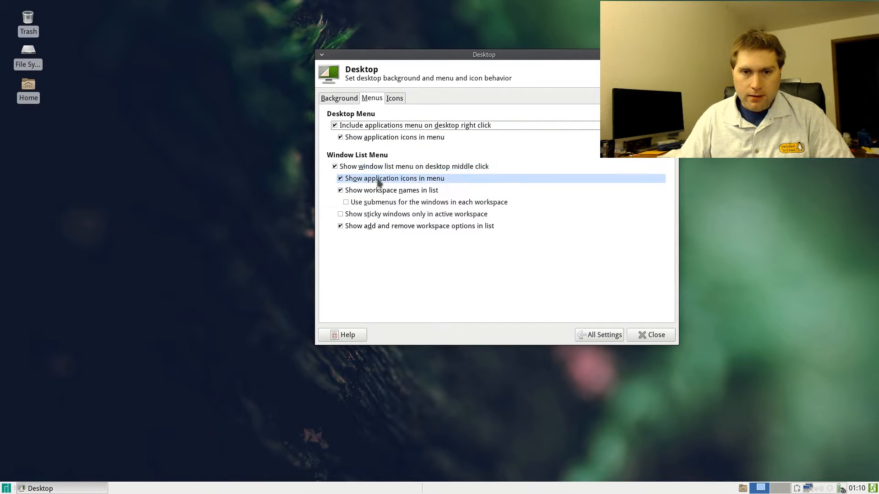
# Step: Show the window list menu on the desktop and dismiss it
pyautogui.middleClick(148, 196)
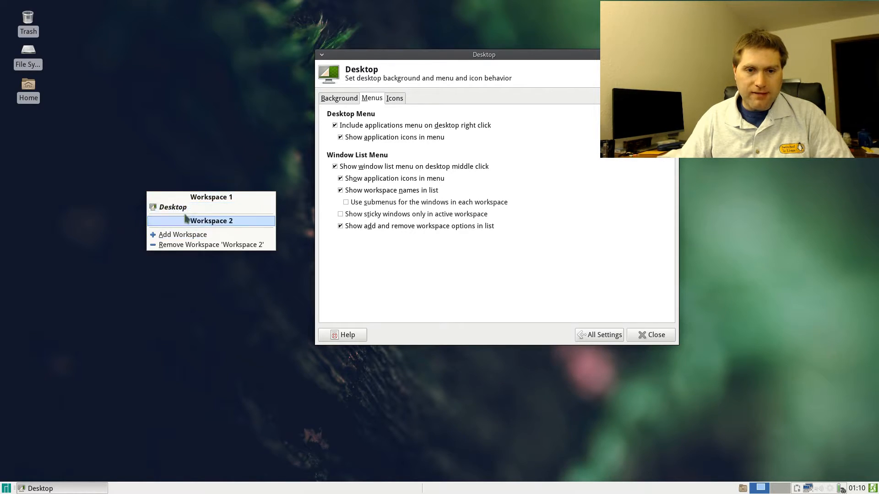
pyautogui.click(166, 144)
# Step: Enable Removable Devices among the default desktop icons and briefly expand its sub-entries
pyautogui.click(397, 100)
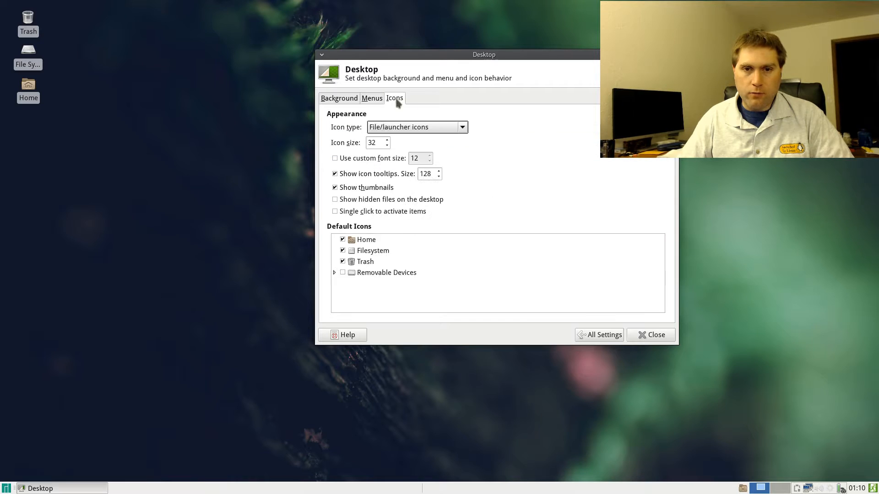
pyautogui.click(343, 251)
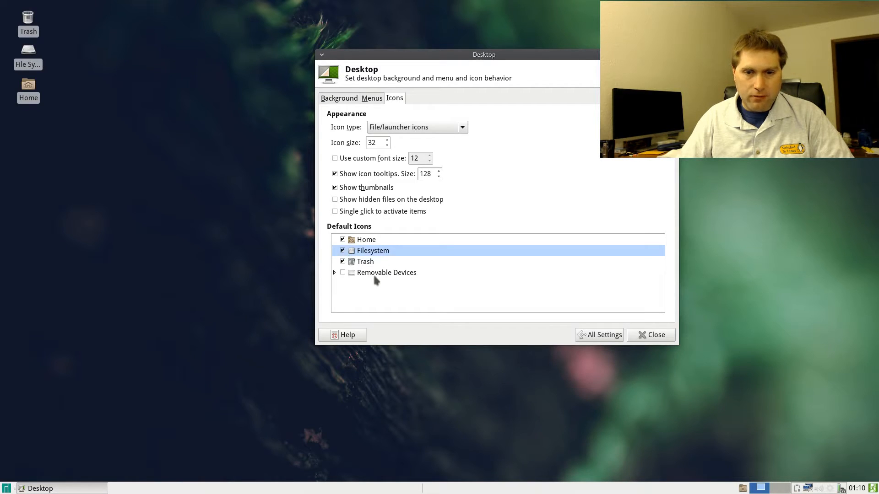
pyautogui.click(343, 273)
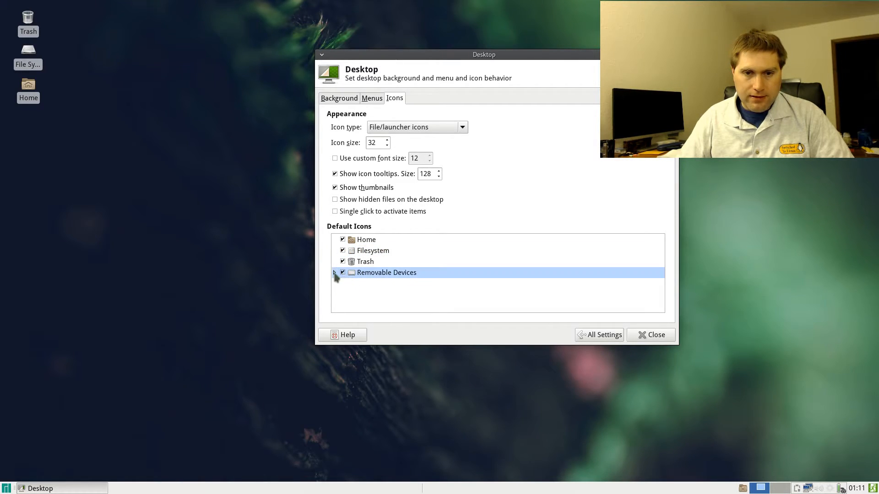
pyautogui.click(335, 273)
pyautogui.click(334, 273)
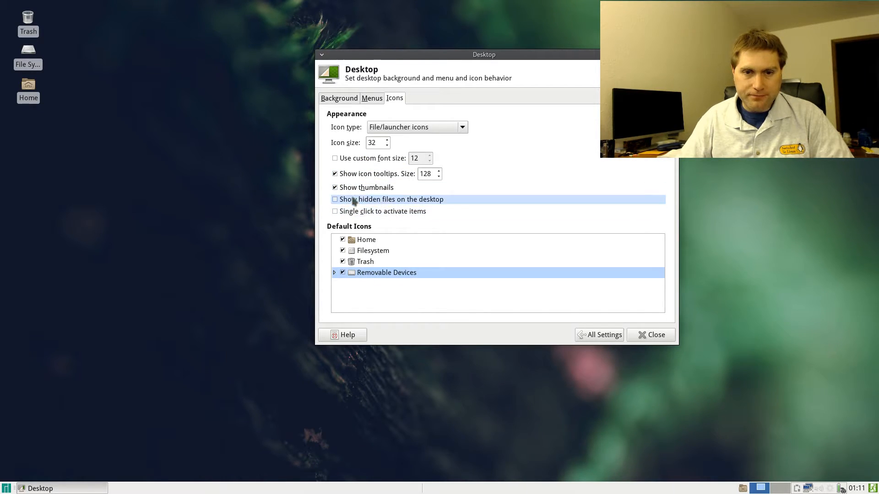
# Step: Return to all settings, open the File Manager preferences and review the Display, Side Pane and Behavior options
pyautogui.click(600, 334)
pyautogui.click(535, 120)
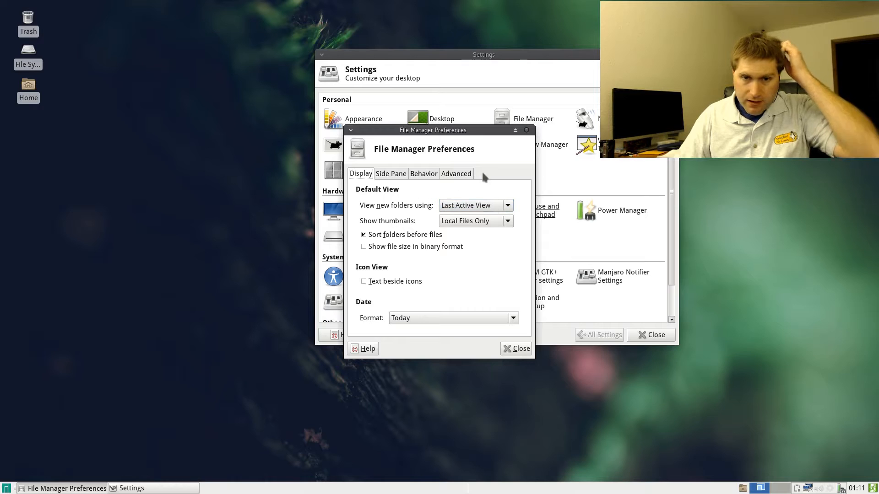
pyautogui.click(396, 173)
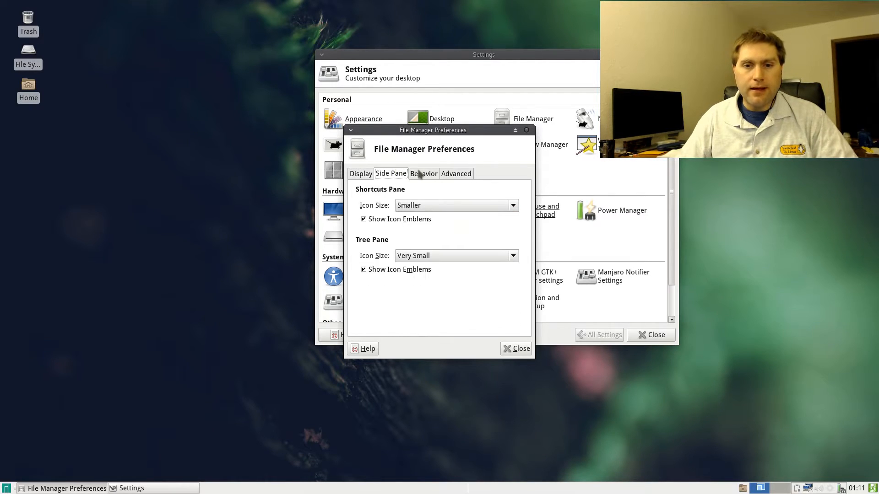
pyautogui.click(424, 174)
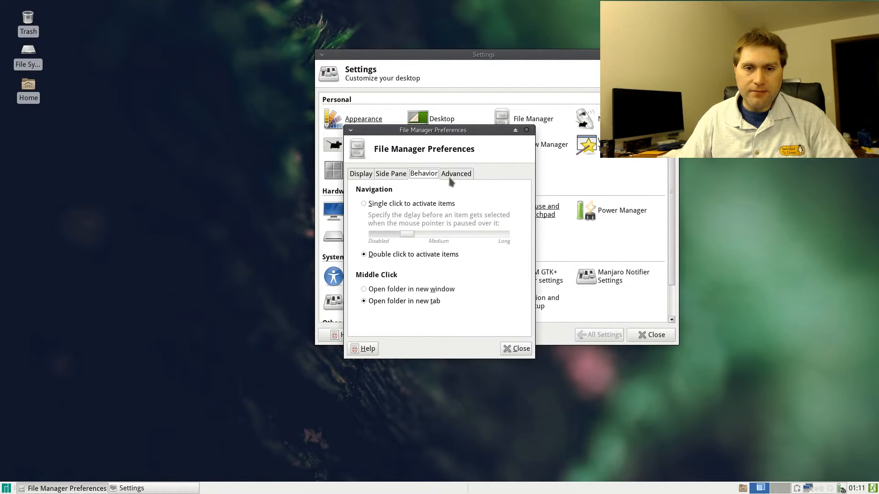
# Step: Try "Single click to activate items" on the desktop's Home icon and restore "Double click to activate items"
pyautogui.click(394, 207)
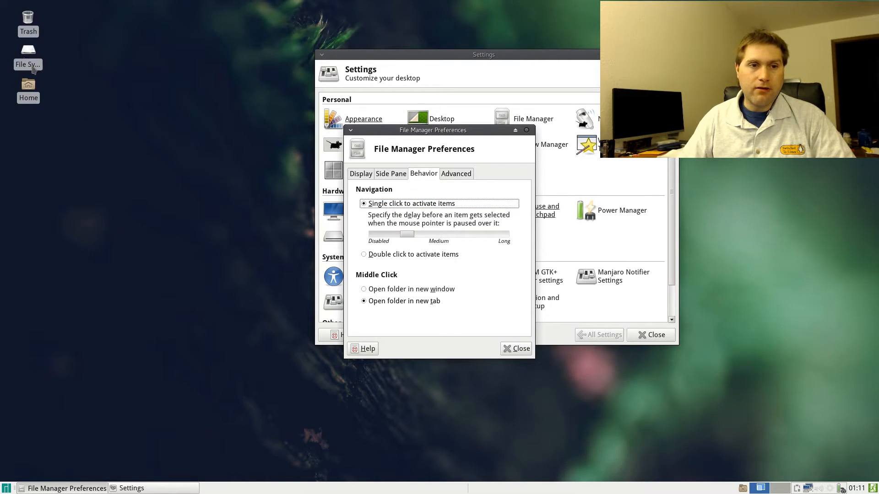
pyautogui.click(32, 95)
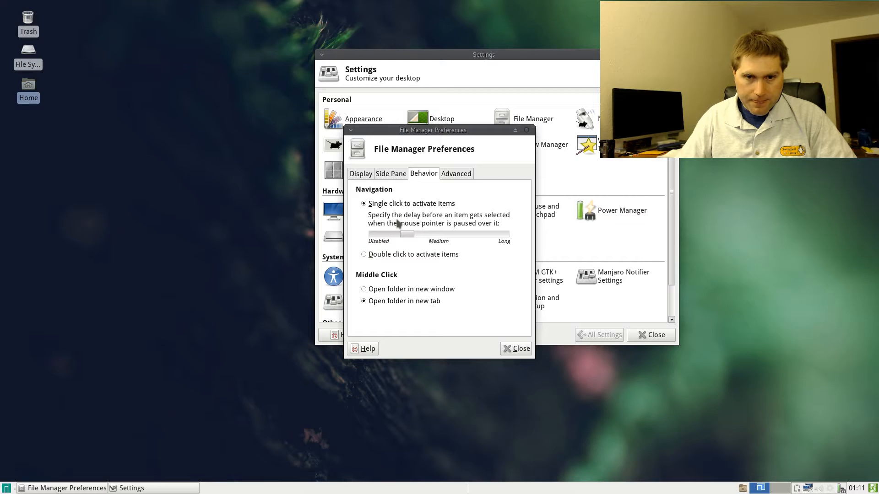
pyautogui.click(397, 254)
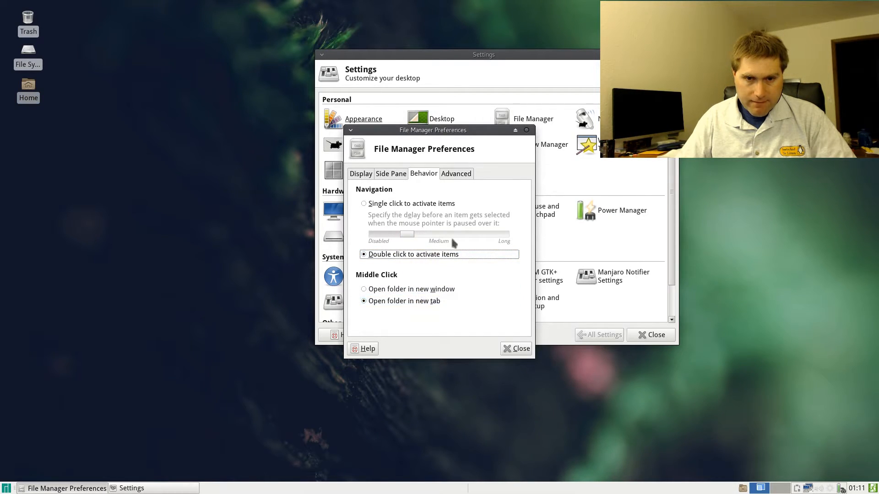
# Step: Enable "Single click to activate items" again, test the Home icon and the Settings window, and return to double-click activation
pyautogui.click(373, 203)
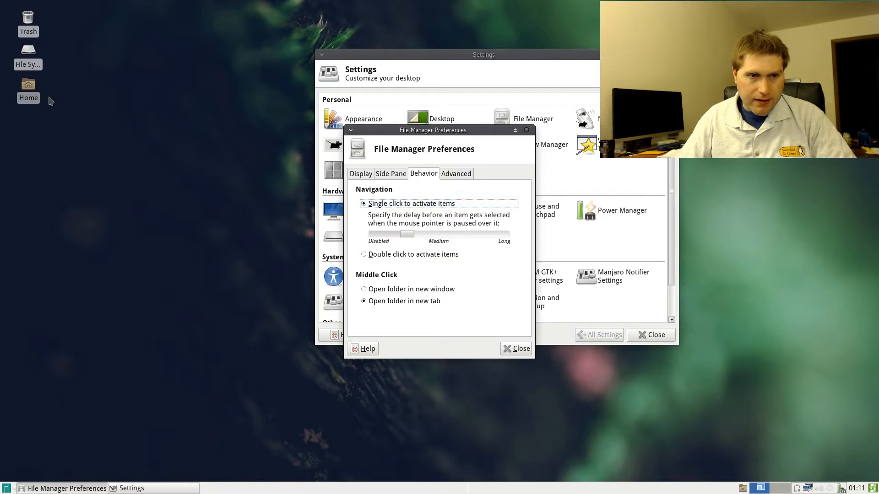
pyautogui.click(27, 89)
pyautogui.doubleClick(28, 89)
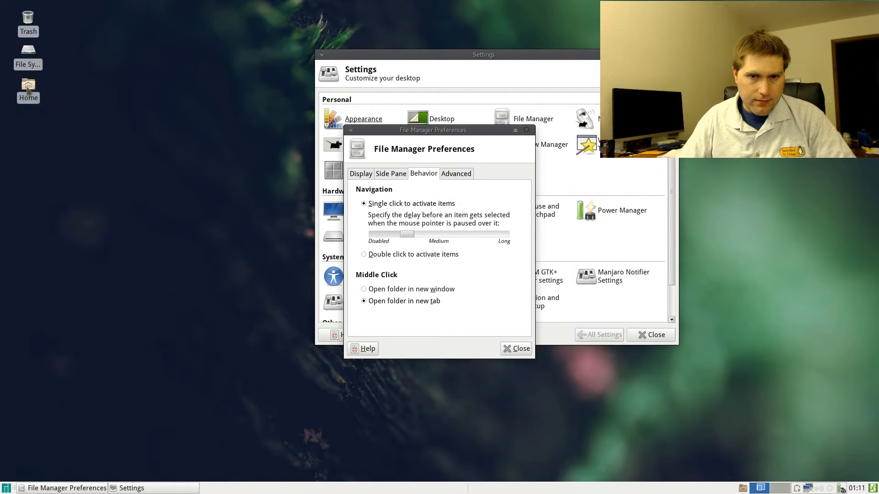
pyautogui.moveTo(306, 136); pyautogui.dragTo(49, 156)
pyautogui.click(321, 152)
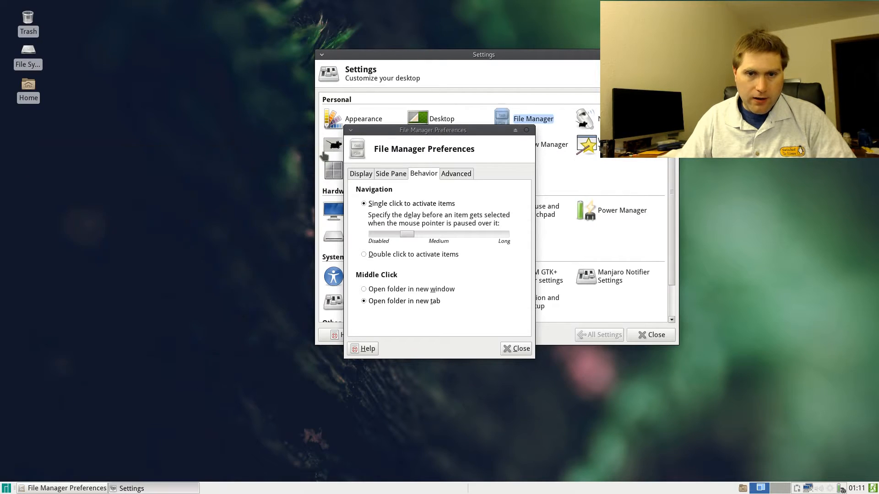
pyautogui.click(374, 255)
# Step: Review the Advanced file manager preferences for folder permissions and volume management, and close the preferences
pyautogui.click(454, 175)
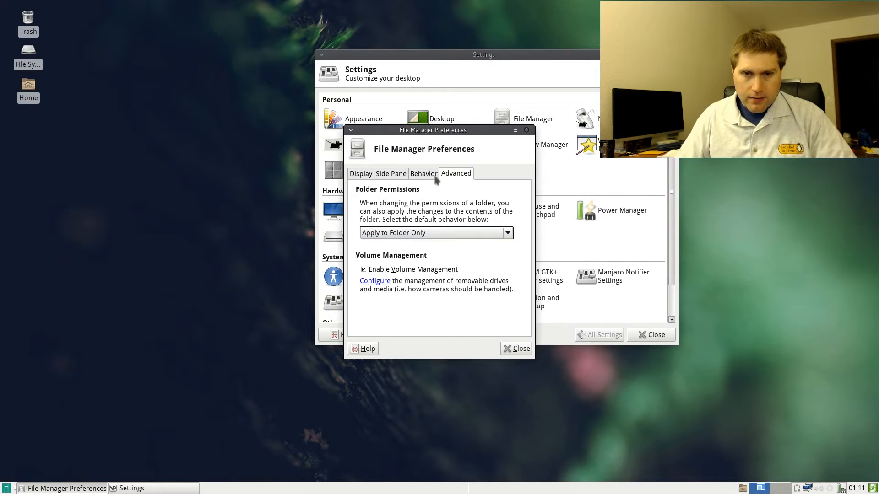
pyautogui.click(517, 349)
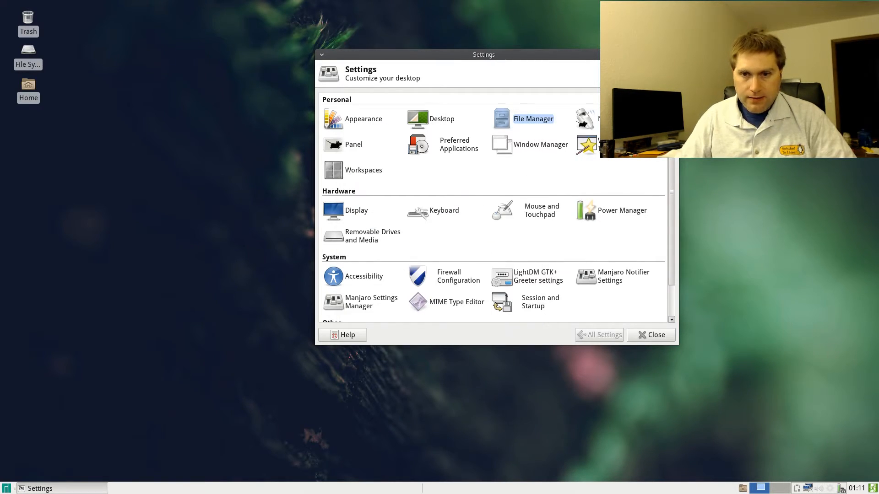
# Step: Open the Notifications settings and move the window so all its appearance options can be examined
pyautogui.click(614, 120)
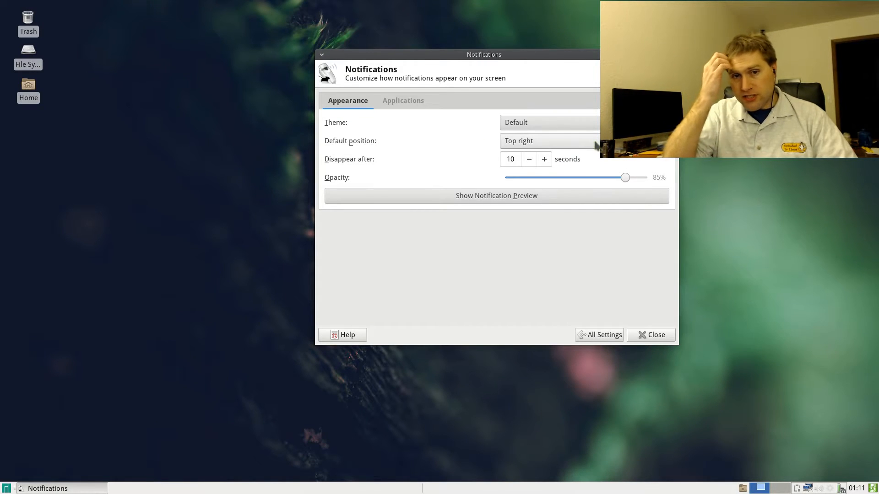
pyautogui.moveTo(550, 72); pyautogui.dragTo(363, 87)
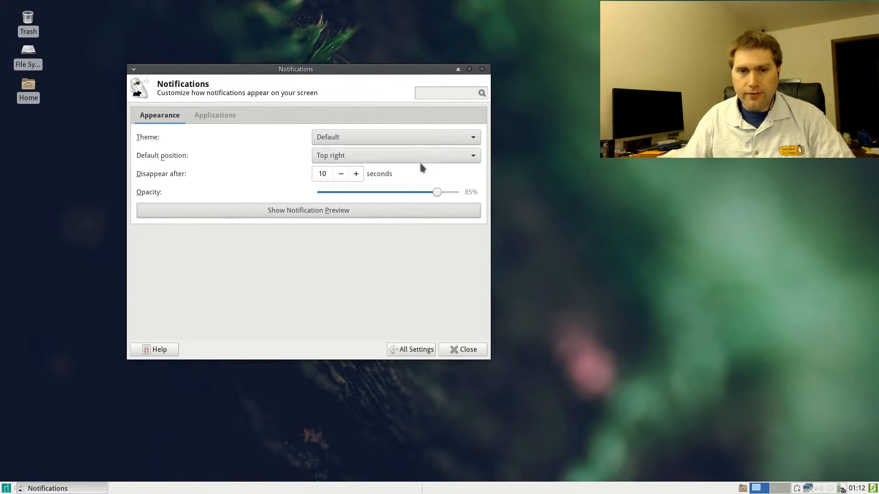
# Step: Set the notification opacity to 83% and show a notification preview
pyautogui.moveTo(437, 192)
pyautogui.mouseDown()
pyautogui.moveTo(400, 195)
pyautogui.moveTo(434, 192)
pyautogui.mouseUp()
pyautogui.click(371, 205)
# Step: Try the Bright, Smoke, Retro and ZOMG-PONIES! notification themes and return to the Default theme
pyautogui.click(426, 138)
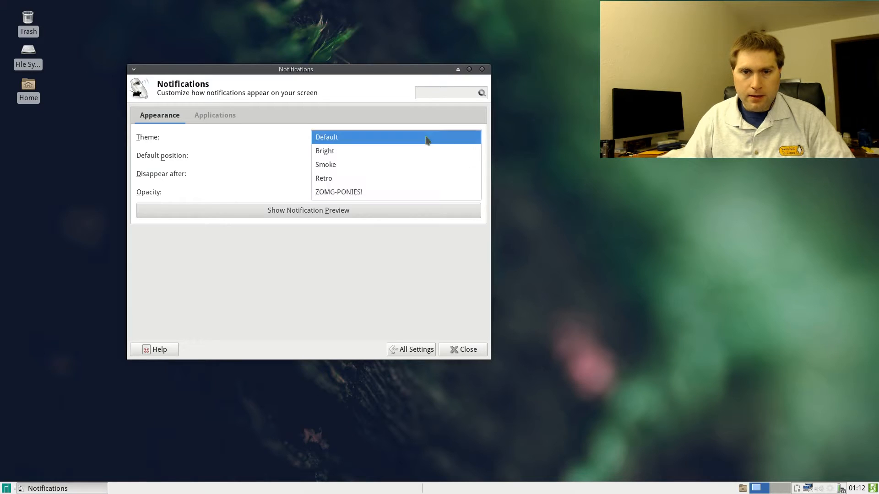
pyautogui.click(414, 151)
pyautogui.click(388, 210)
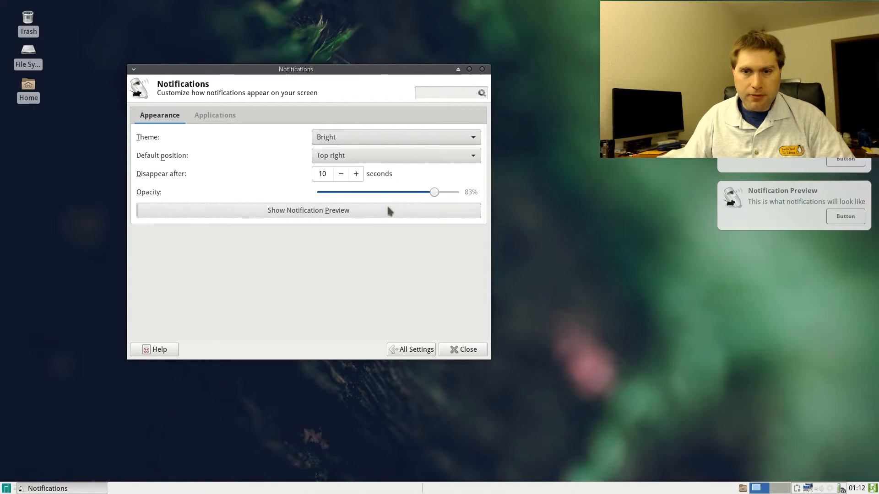
pyautogui.click(442, 135)
pyautogui.click(421, 153)
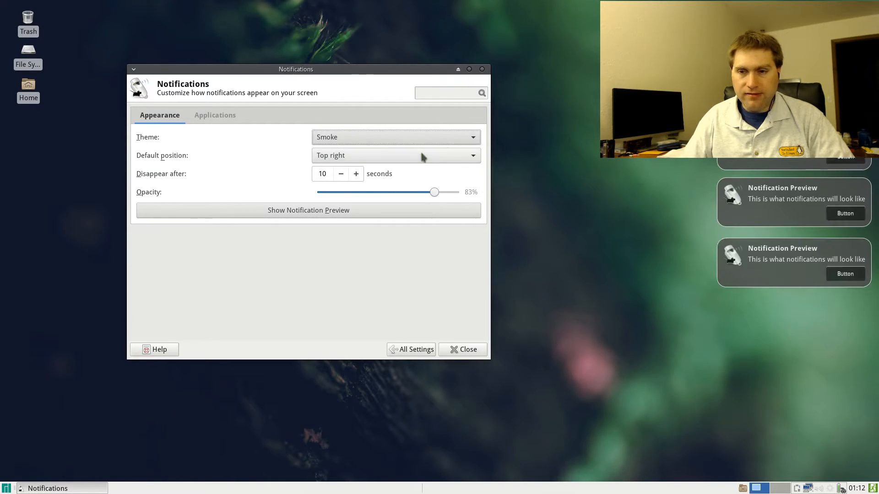
pyautogui.click(439, 138)
pyautogui.click(420, 147)
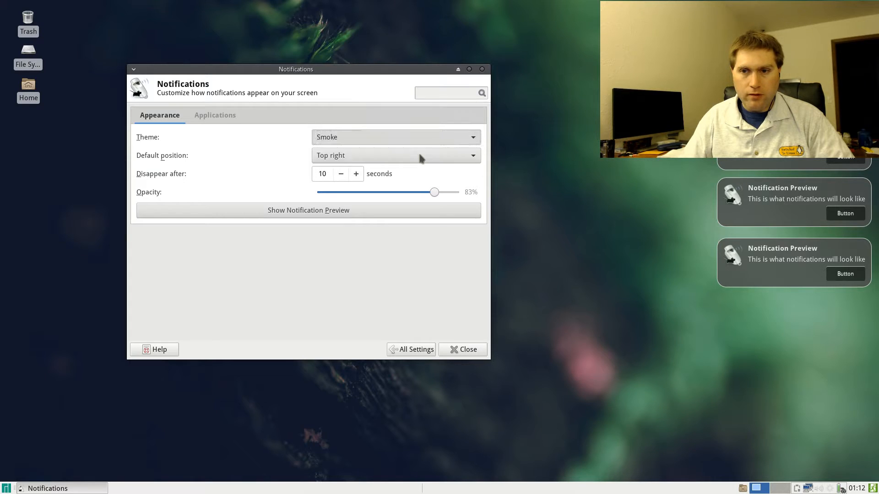
pyautogui.click(427, 137)
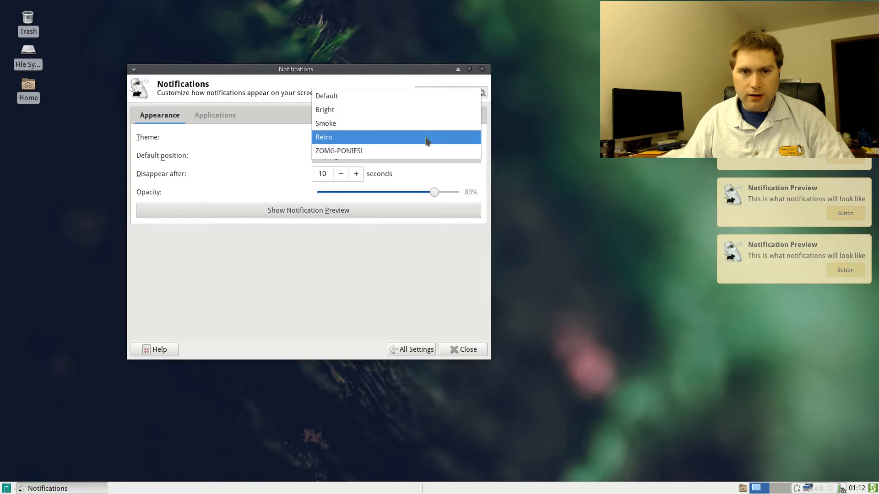
pyautogui.click(383, 158)
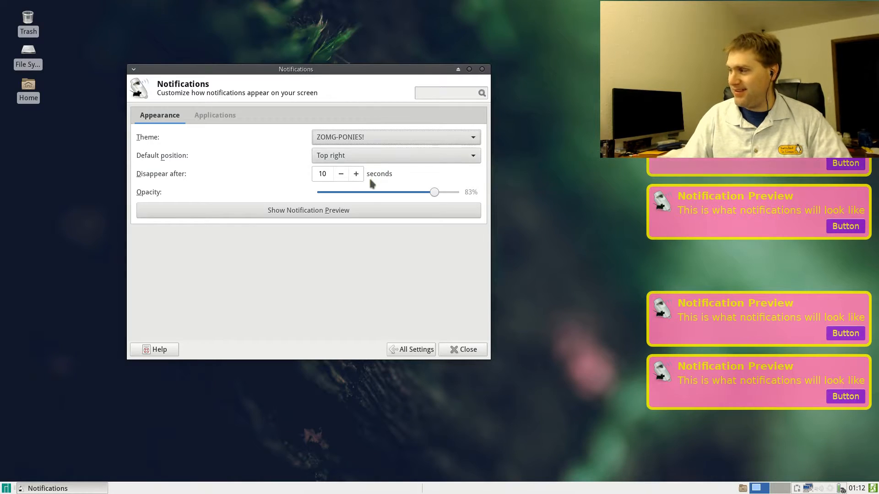
pyautogui.click(400, 141)
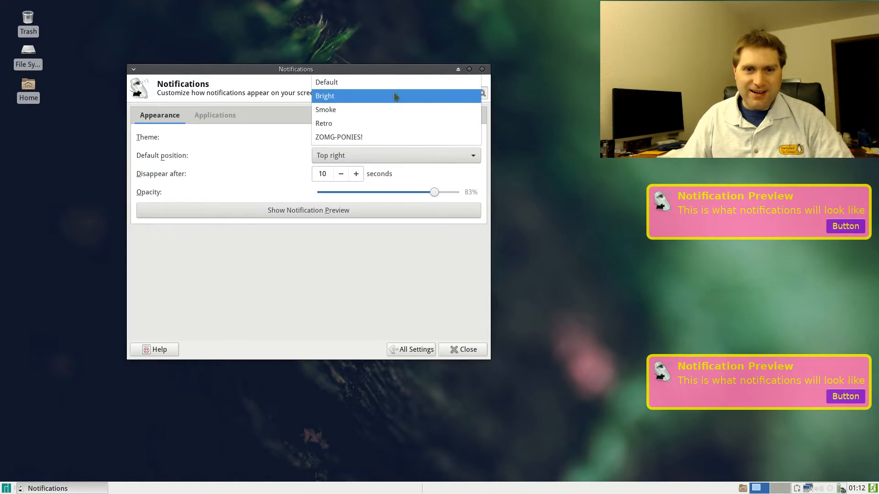
pyautogui.click(392, 82)
# Step: Preview a notification at the Bottom right position, and set the default position to Top left
pyautogui.click(406, 158)
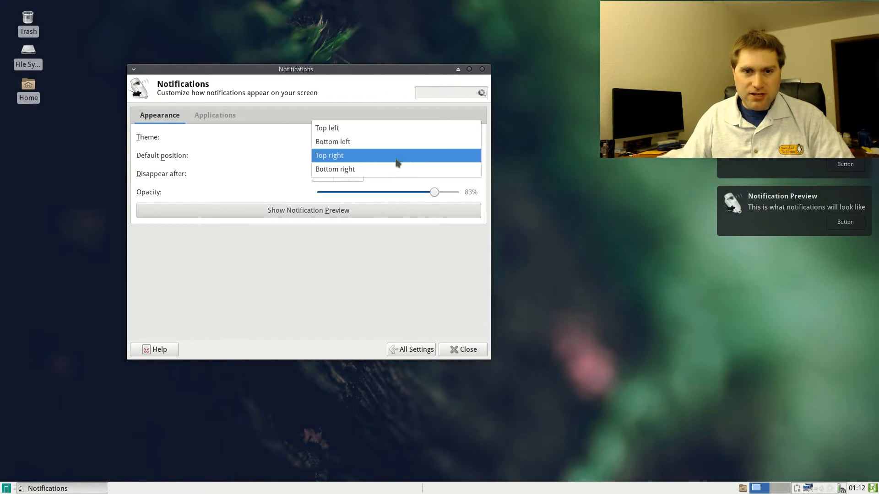
pyautogui.click(391, 169)
pyautogui.click(367, 207)
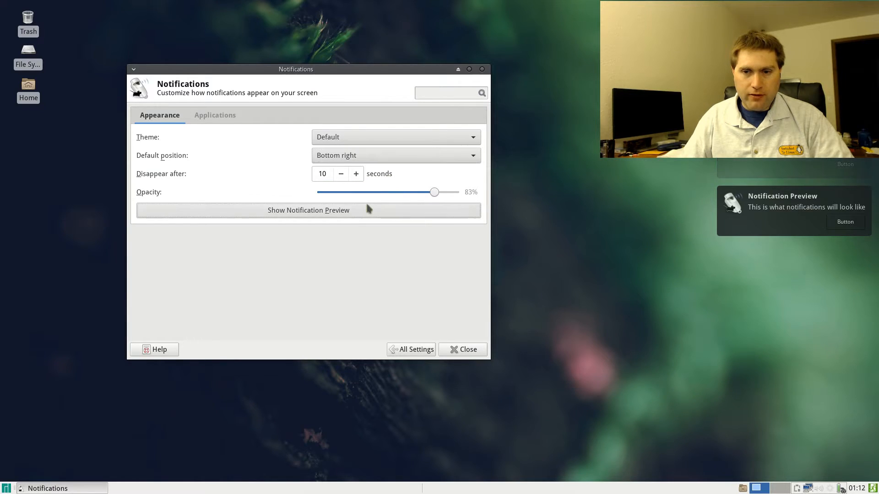
pyautogui.click(422, 151)
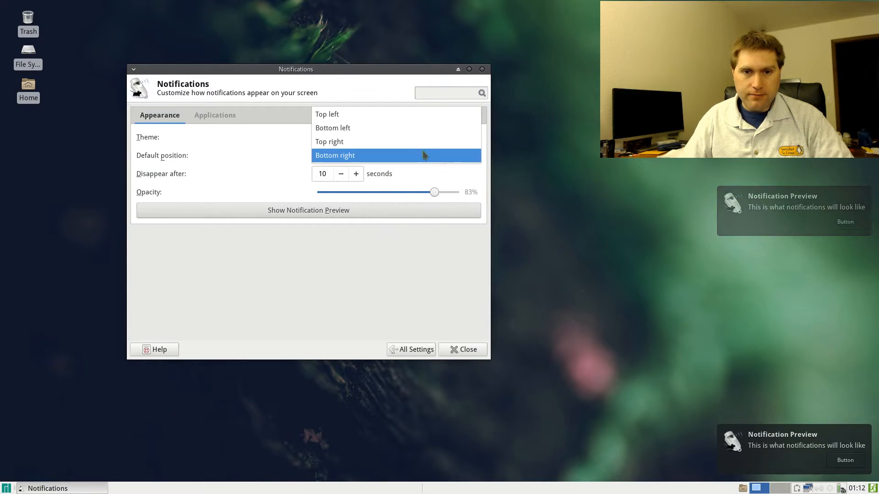
pyautogui.click(422, 115)
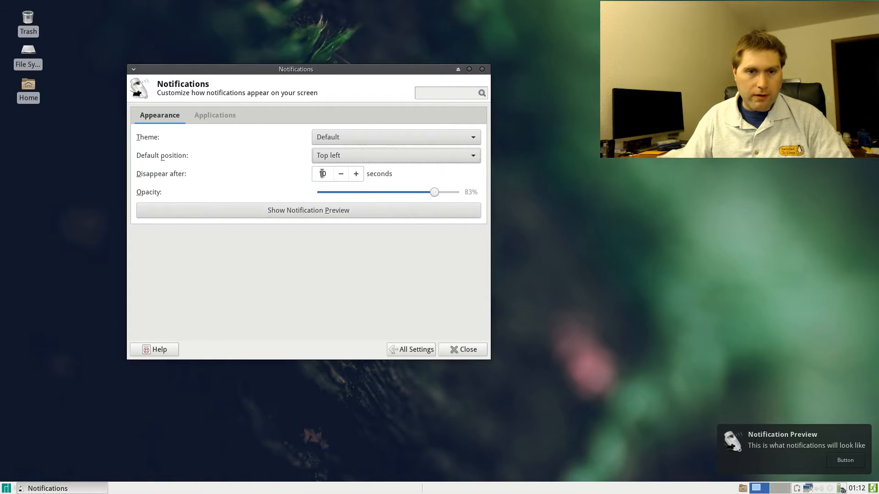
# Step: Turn Do not disturb on in the application notification settings and turn it off again
pyautogui.click(227, 118)
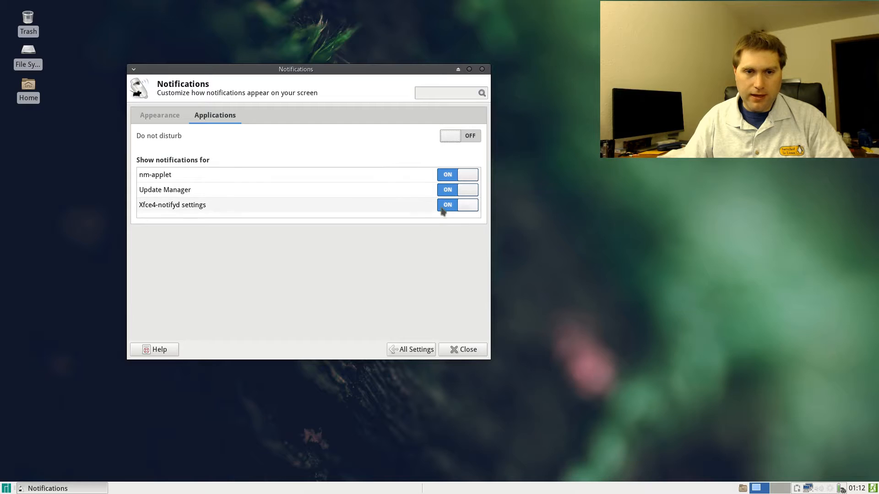
pyautogui.click(462, 136)
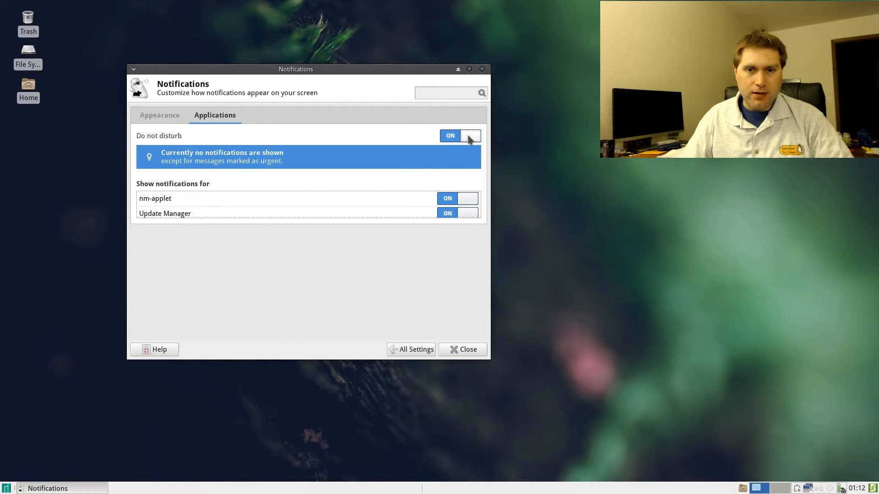
pyautogui.click(470, 137)
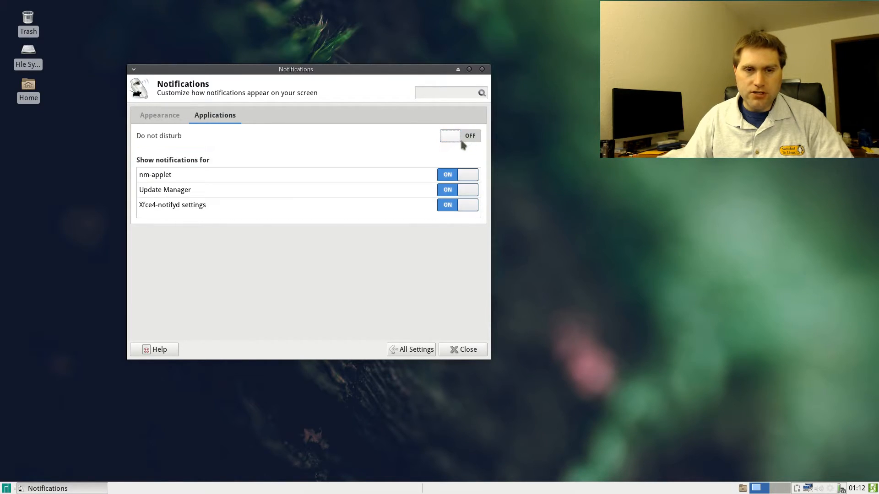
# Step: Open the Panel settings and set Panel 0's row size to 37 pixels, with one row and 100% length
pyautogui.click(411, 349)
pyautogui.click(164, 160)
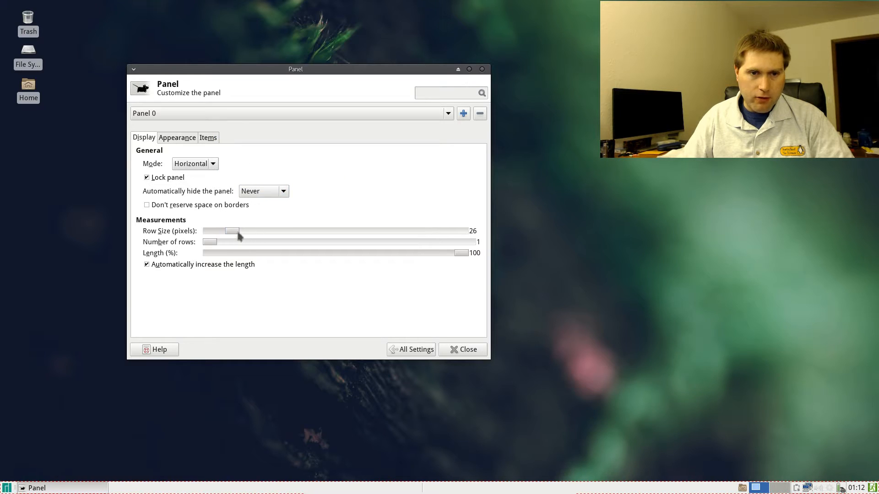
pyautogui.moveTo(237, 235); pyautogui.dragTo(210, 242)
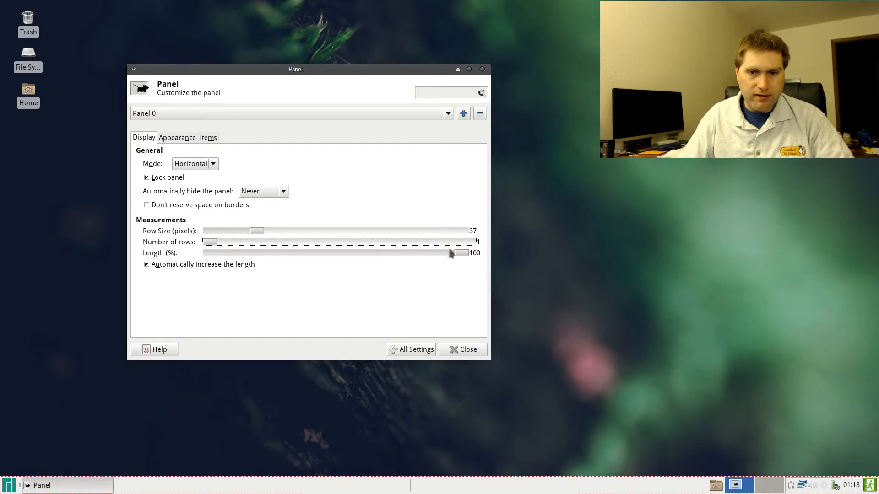
pyautogui.moveTo(465, 255); pyautogui.dragTo(484, 255)
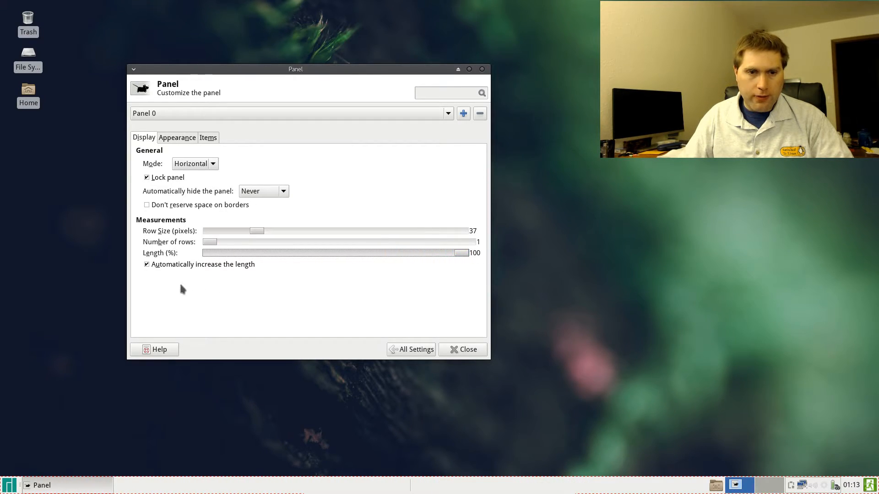
# Step: Try the Vertical and Deskbar panel modes, restore Horizontal, and check the automatic hiding choices
pyautogui.click(218, 168)
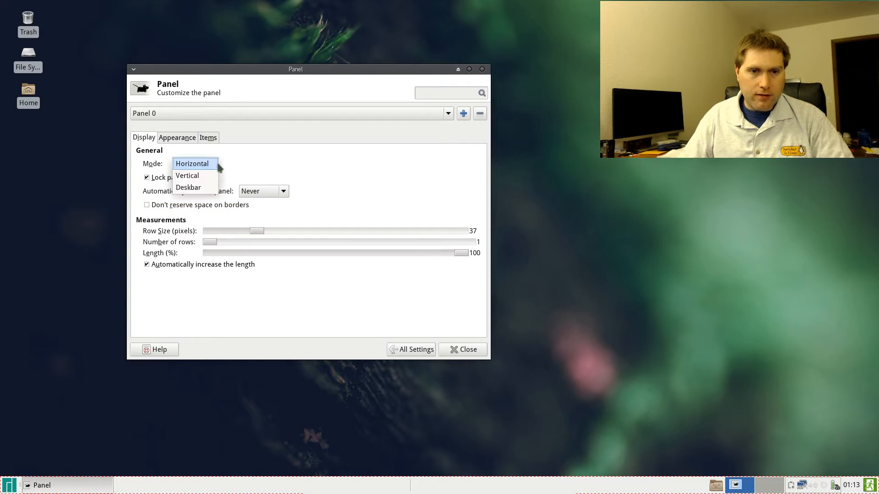
pyautogui.click(206, 175)
pyautogui.click(218, 167)
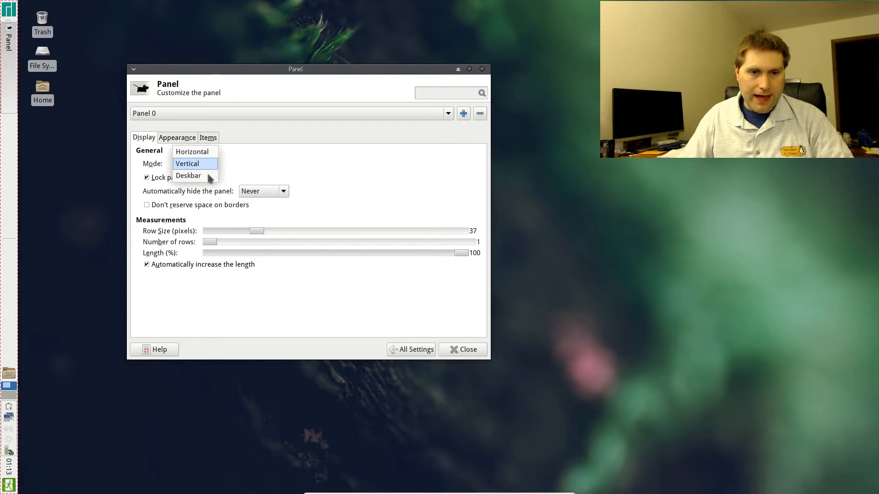
pyautogui.click(209, 175)
pyautogui.click(214, 165)
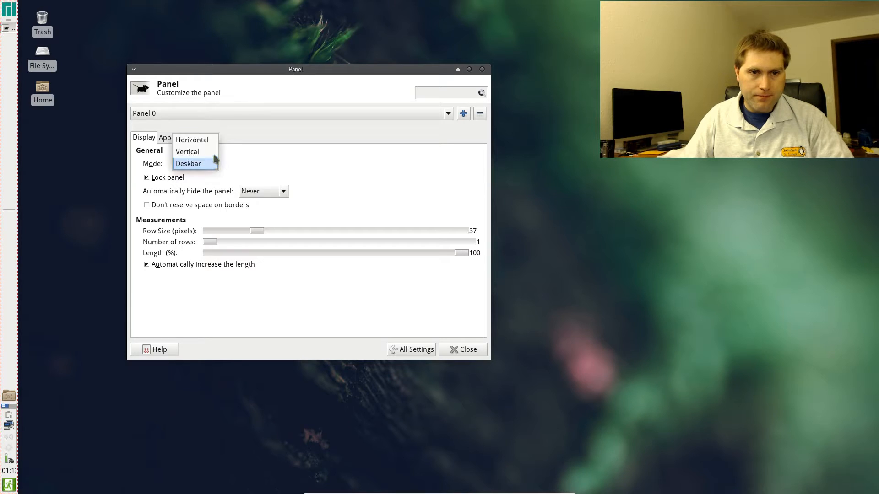
pyautogui.click(213, 142)
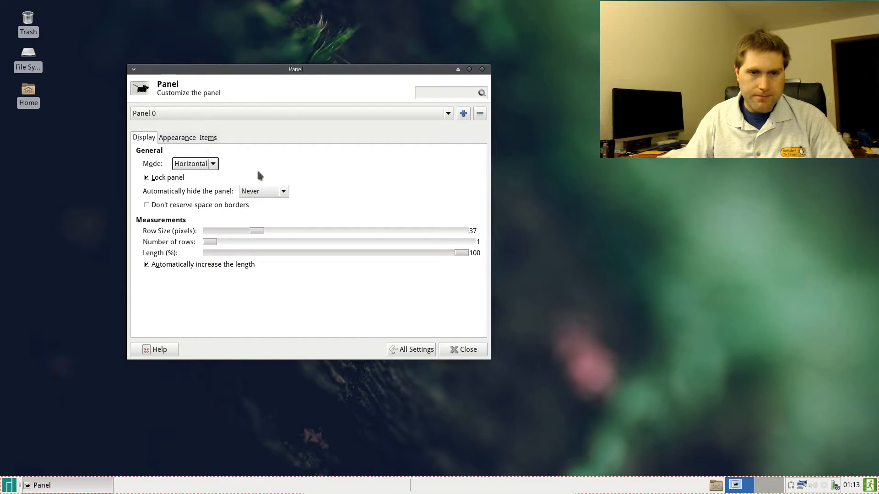
pyautogui.click(284, 192)
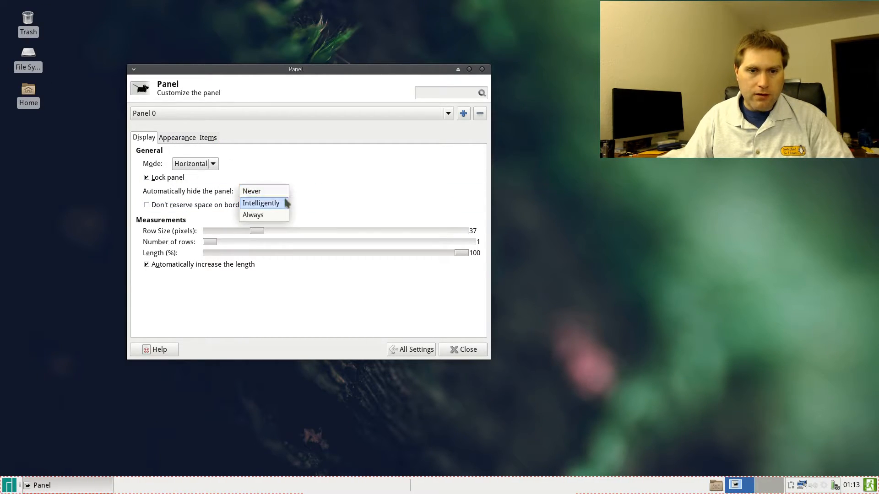
pyautogui.click(308, 180)
# Step: Set the panel's background alpha to 60 and its opacity to 89 on enter and 94 on leave
pyautogui.click(191, 140)
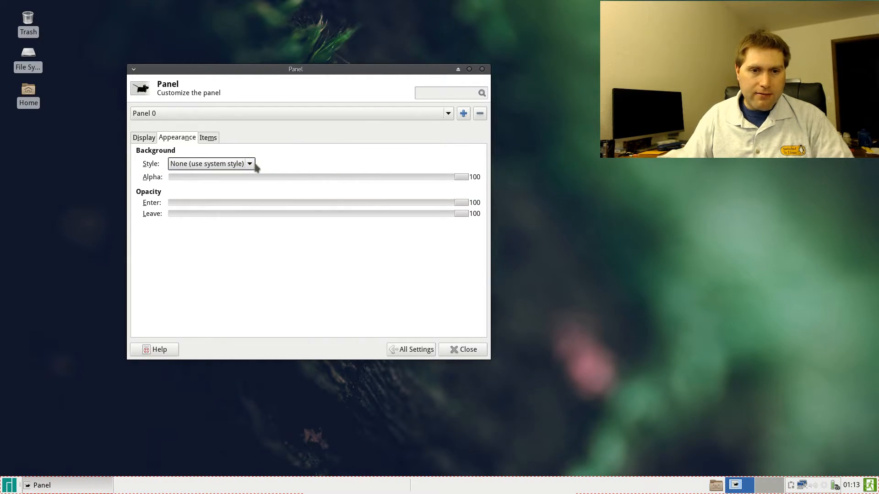
pyautogui.moveTo(466, 178); pyautogui.dragTo(347, 178)
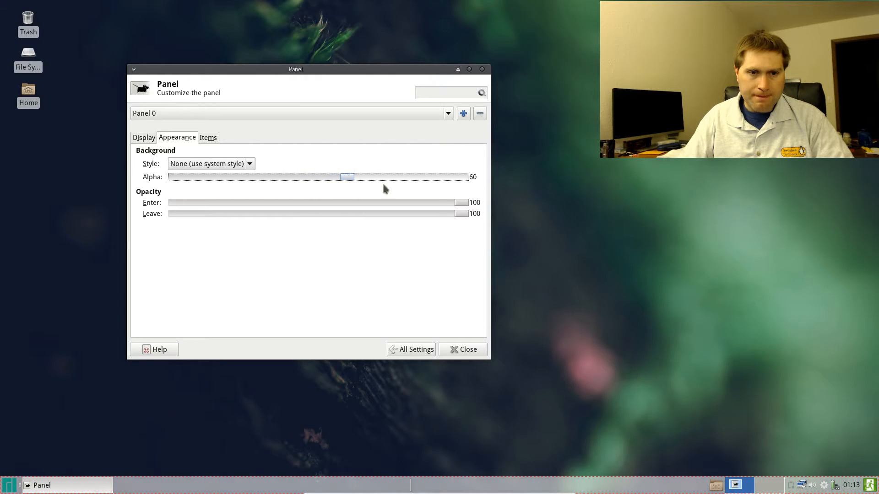
pyautogui.moveTo(460, 202); pyautogui.dragTo(445, 215)
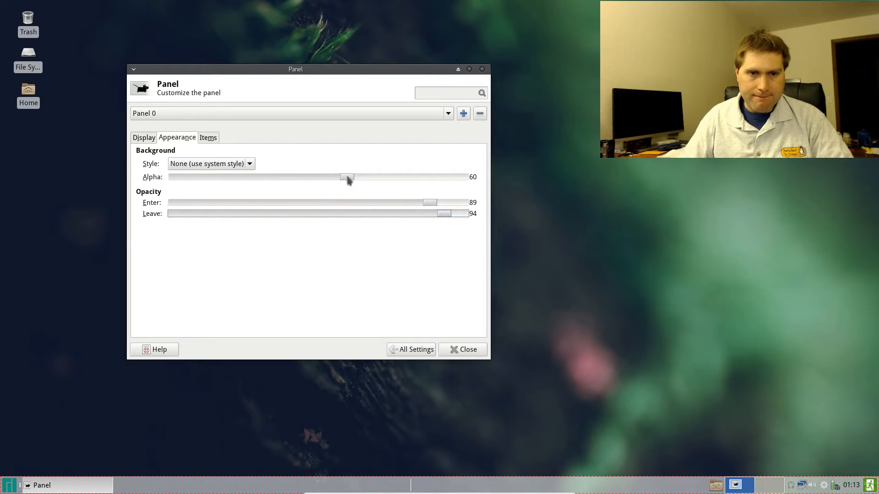
# Step: Review the panel's background style choices and its list of items
pyautogui.click(251, 165)
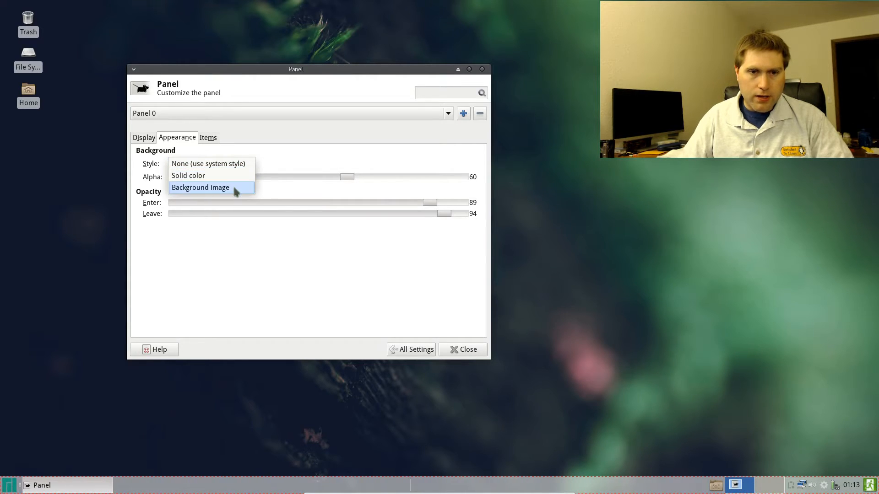
pyautogui.click(300, 164)
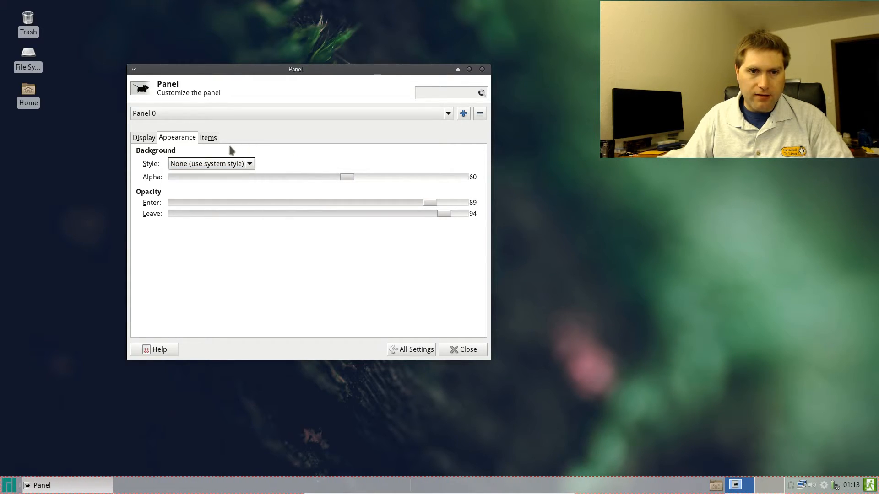
pyautogui.click(210, 138)
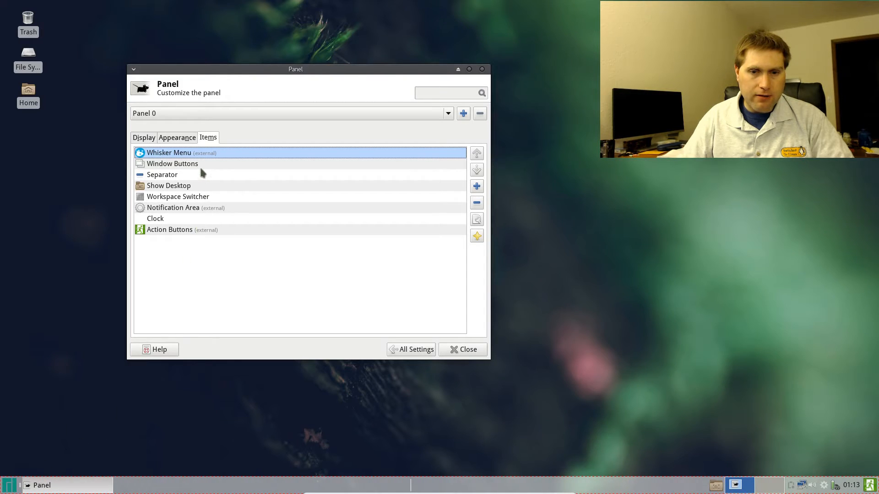
# Step: Try a 75-pixel panel row size, settle on 32 pixels, and raise the background alpha to 75
pyautogui.click(144, 138)
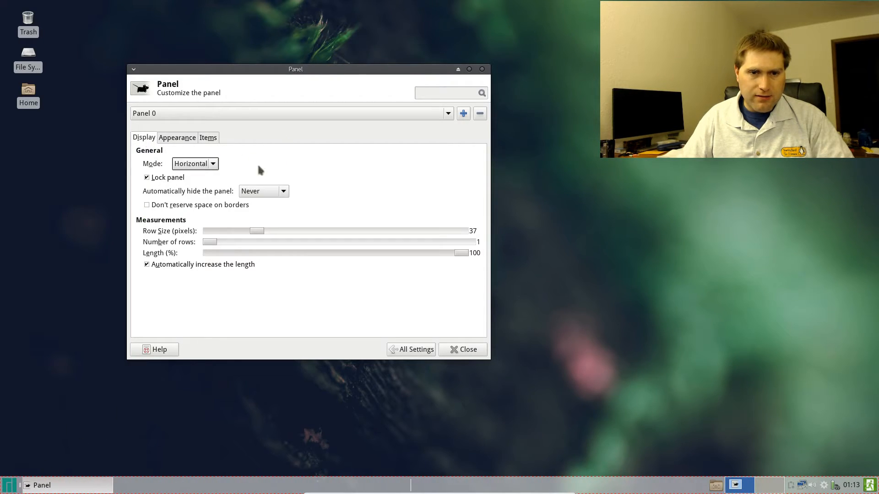
pyautogui.moveTo(261, 232); pyautogui.dragTo(348, 233)
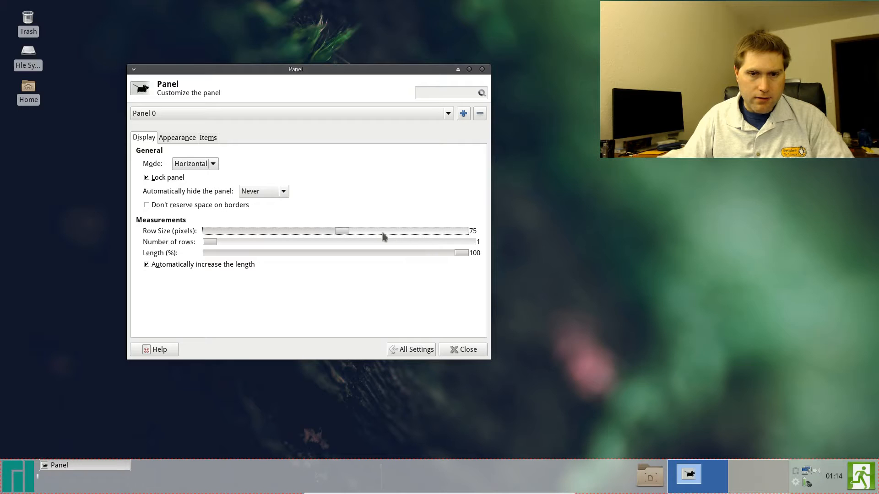
pyautogui.moveTo(348, 234); pyautogui.dragTo(248, 230)
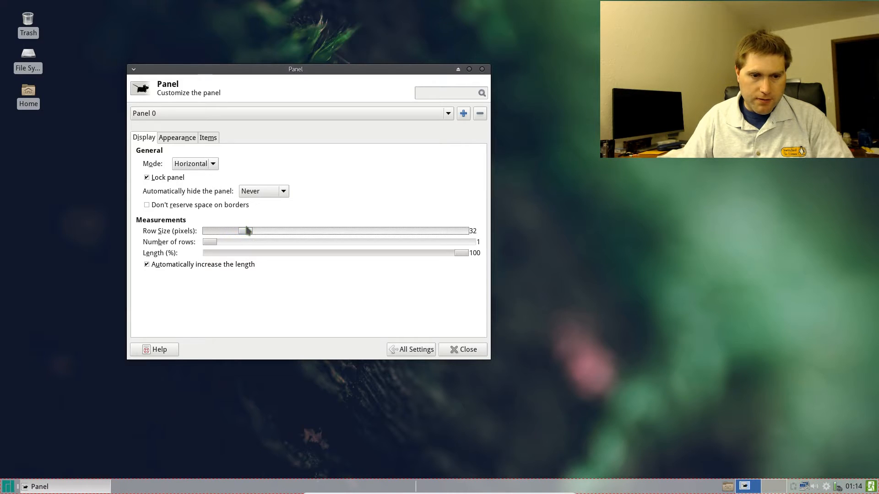
pyautogui.click(185, 138)
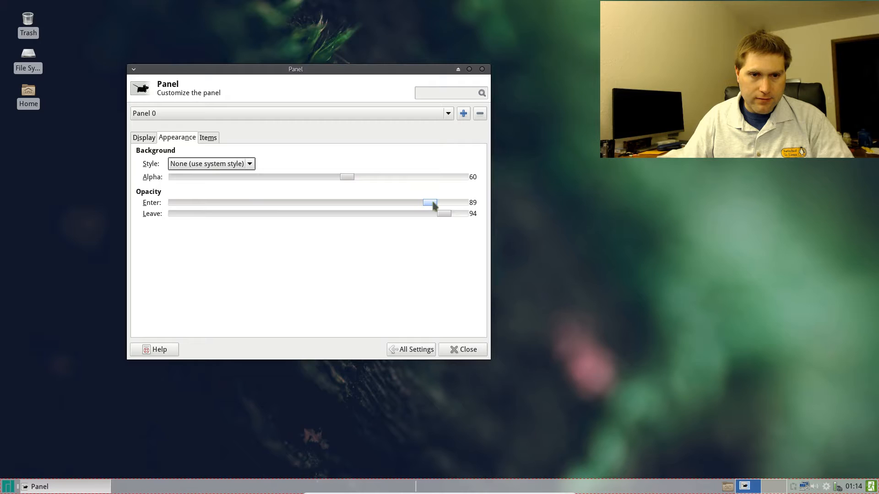
pyautogui.moveTo(355, 177); pyautogui.dragTo(394, 185)
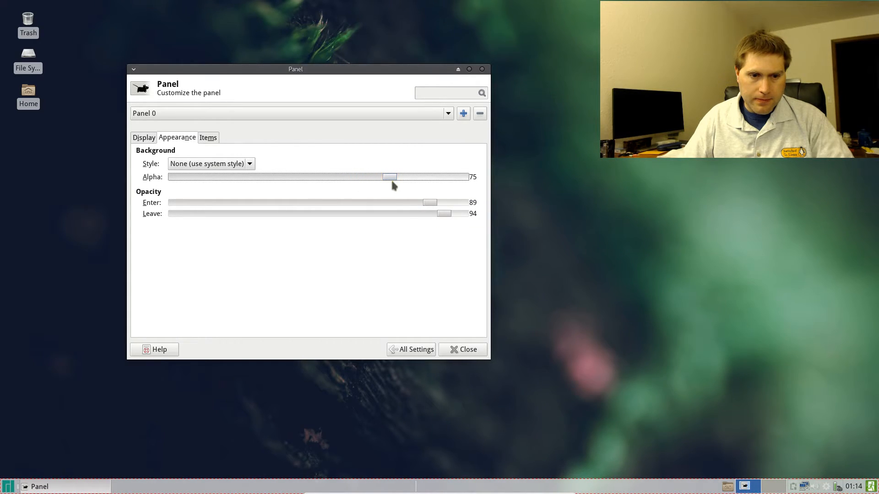
# Step: Add a Launcher item to the panel from the list of available new items
pyautogui.click(207, 140)
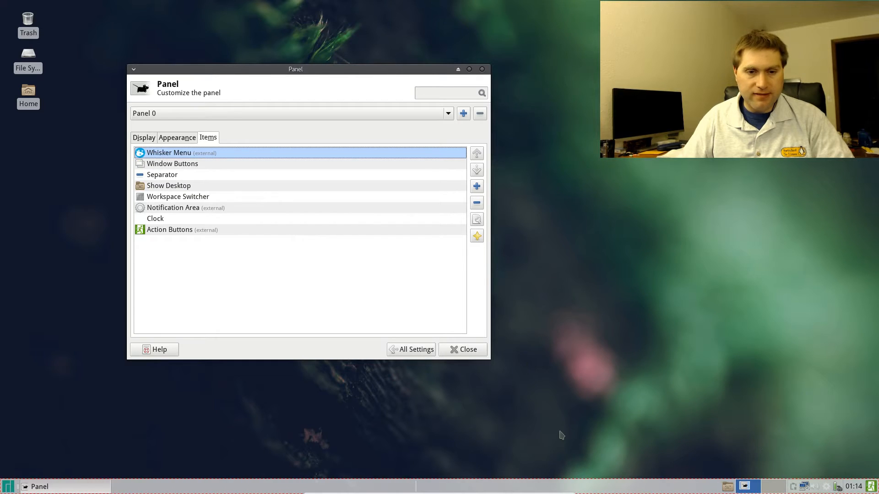
pyautogui.rightClick(586, 487)
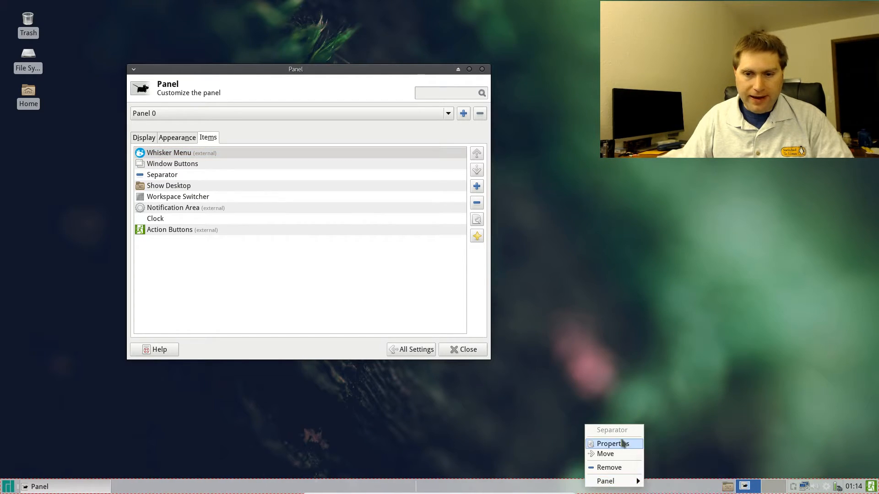
pyautogui.moveTo(616, 481)
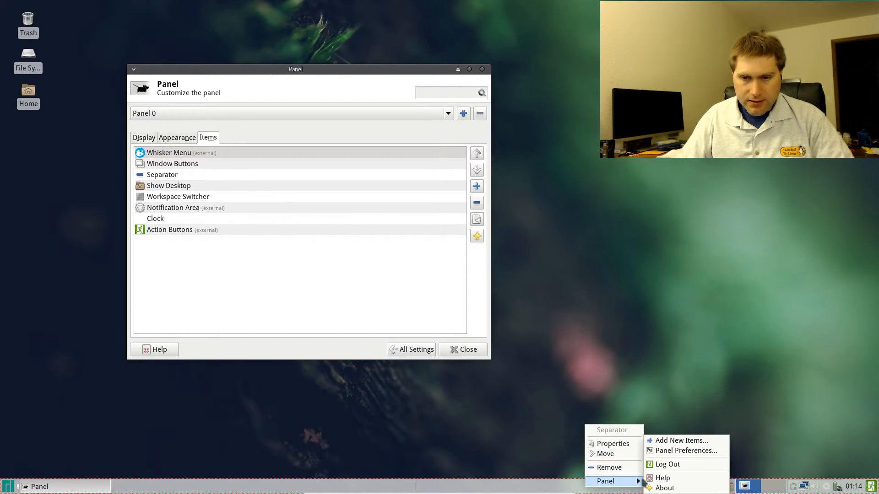
pyautogui.click(666, 438)
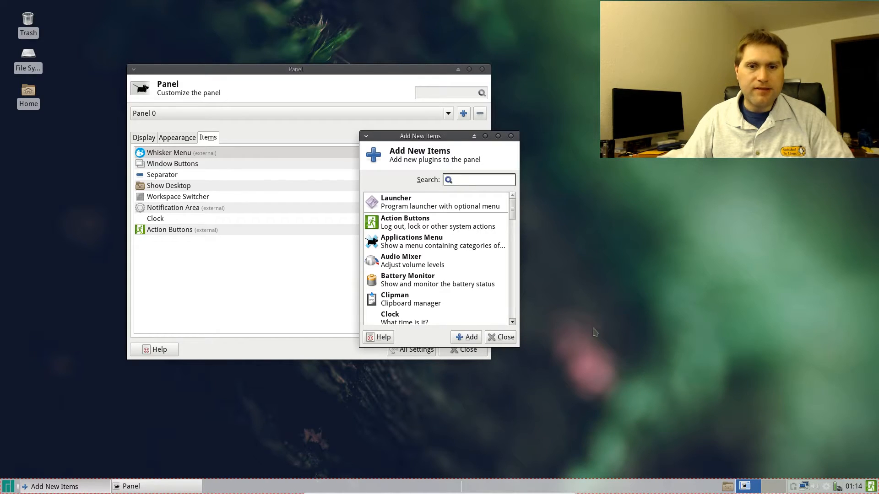
pyautogui.click(400, 207)
pyautogui.click(467, 337)
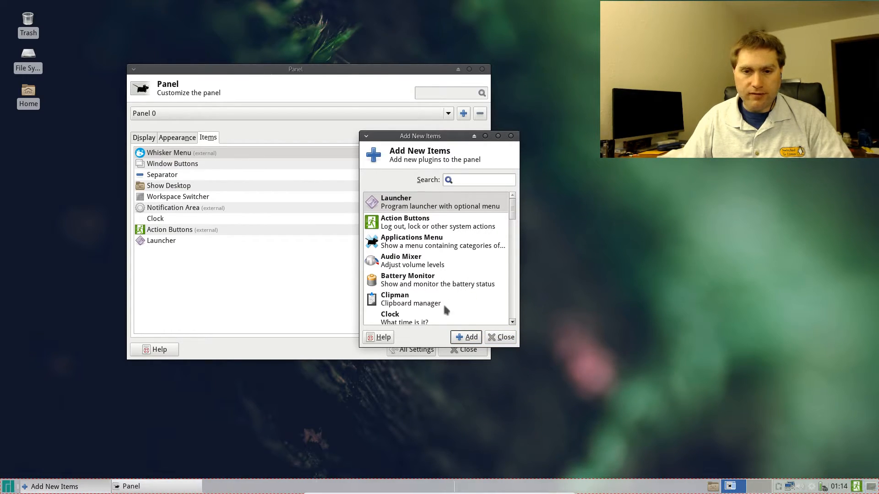
pyautogui.click(501, 337)
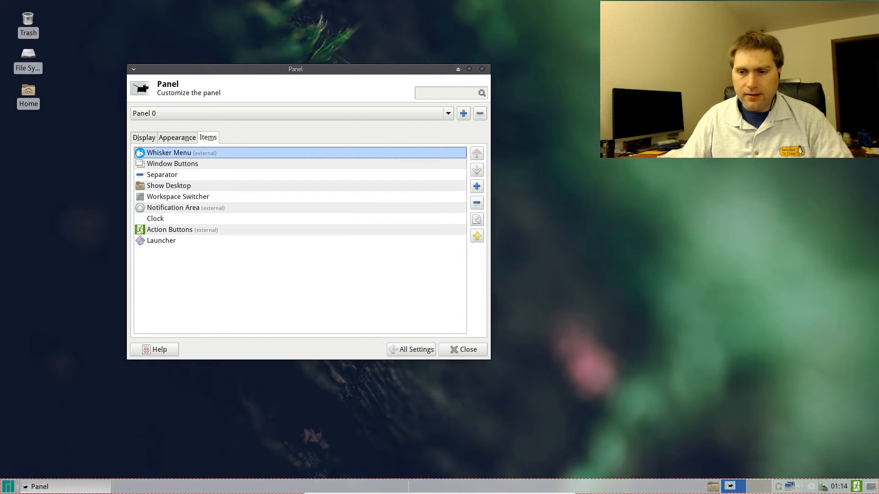
# Step: Check the new launcher's options and return from the panel preferences to the overview of all settings
pyautogui.rightClick(871, 484)
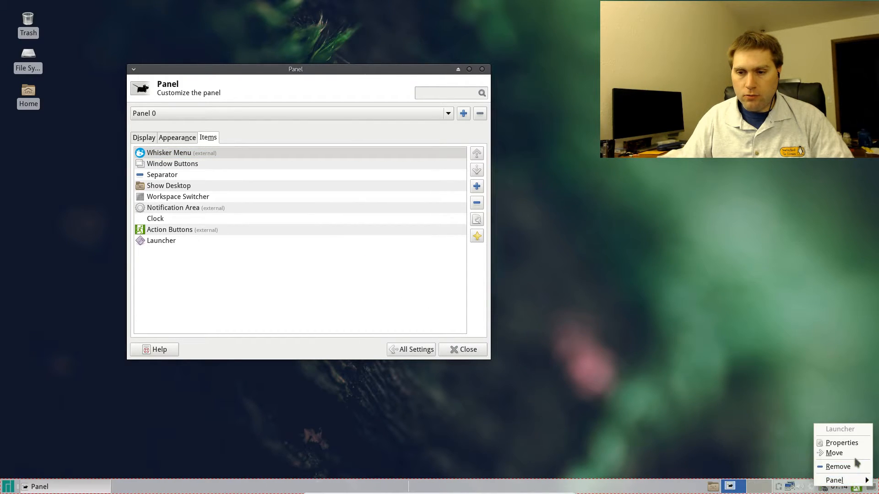
pyautogui.click(869, 488)
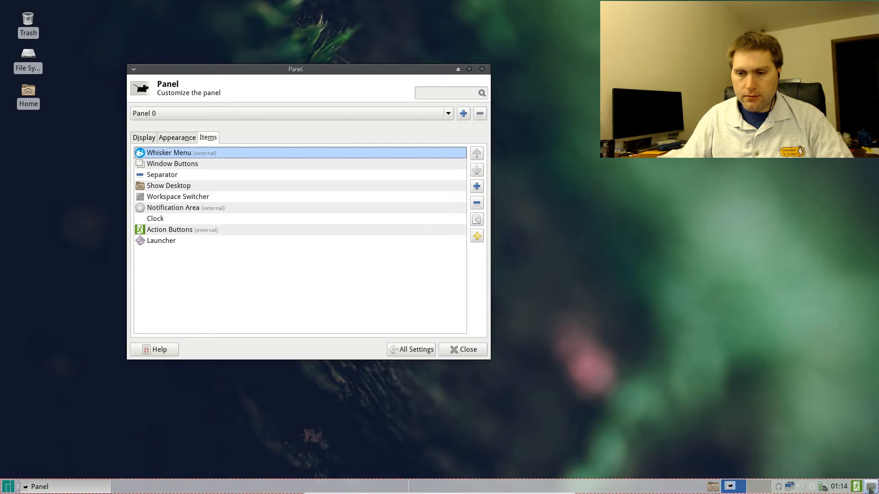
pyautogui.click(427, 351)
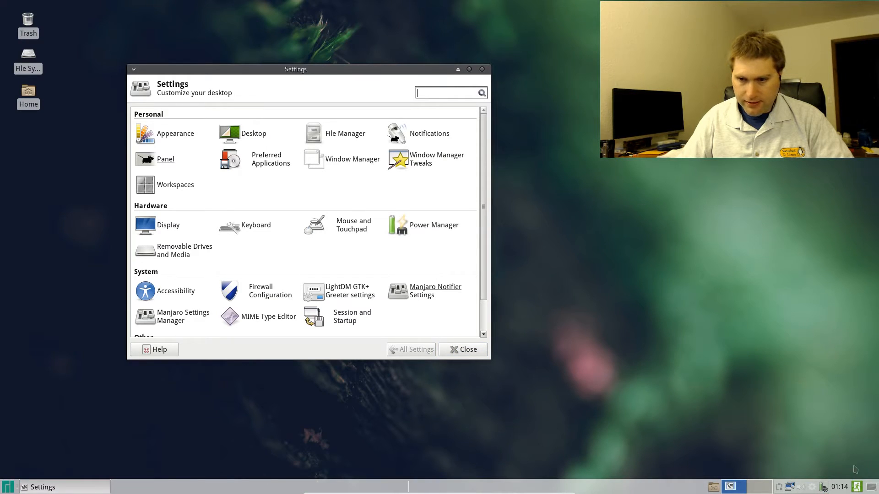
# Step: Search the available applications for "fir" in the empty launcher's properties and add Firefox to it
pyautogui.rightClick(870, 489)
pyautogui.moveTo(869, 482)
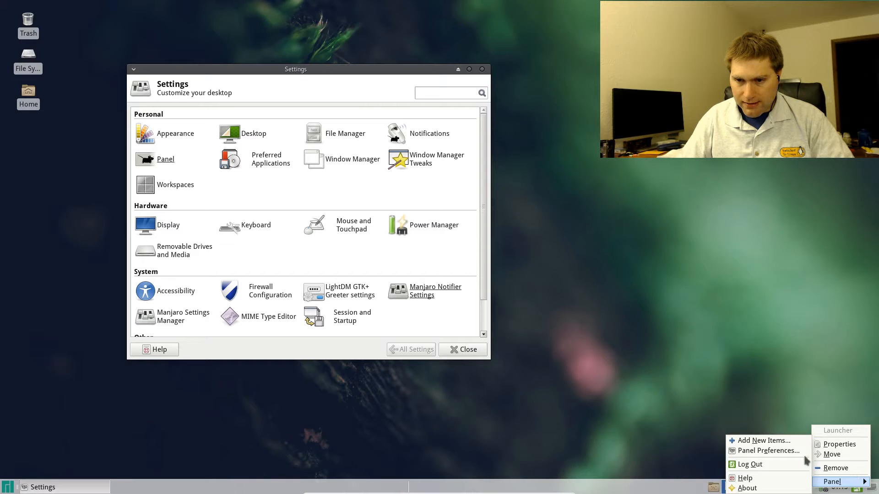
pyautogui.click(874, 490)
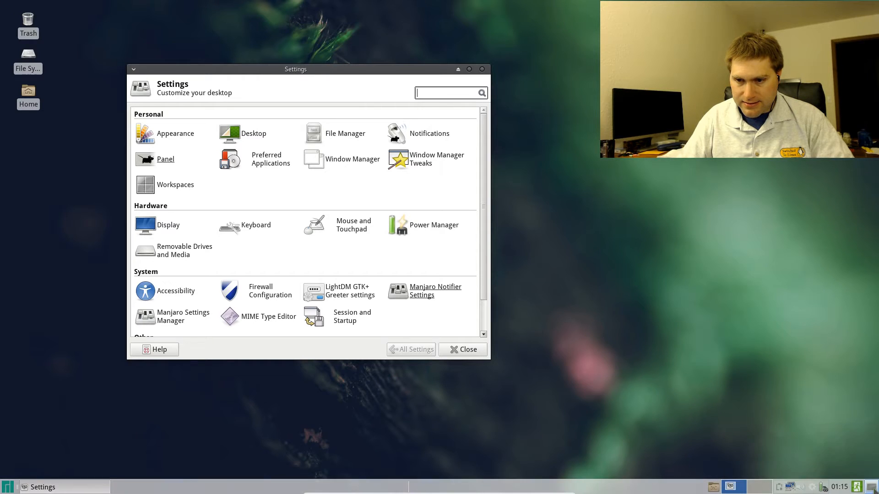
pyautogui.rightClick(873, 490)
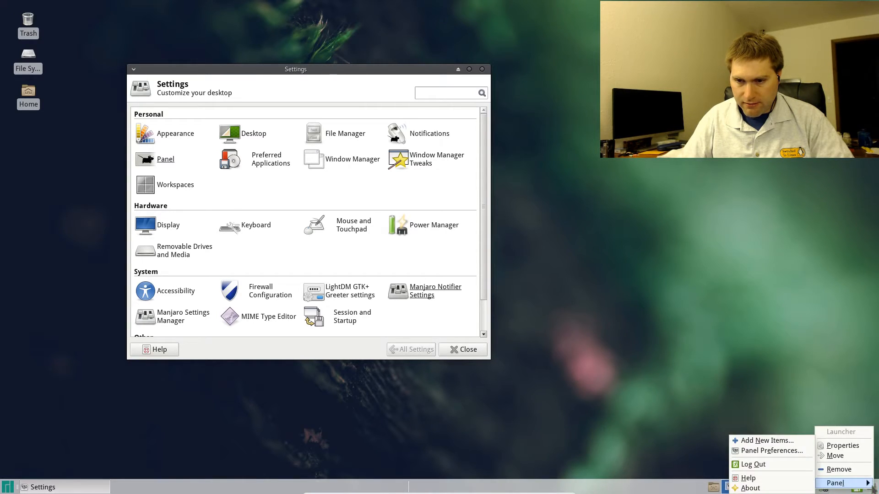
pyautogui.click(861, 446)
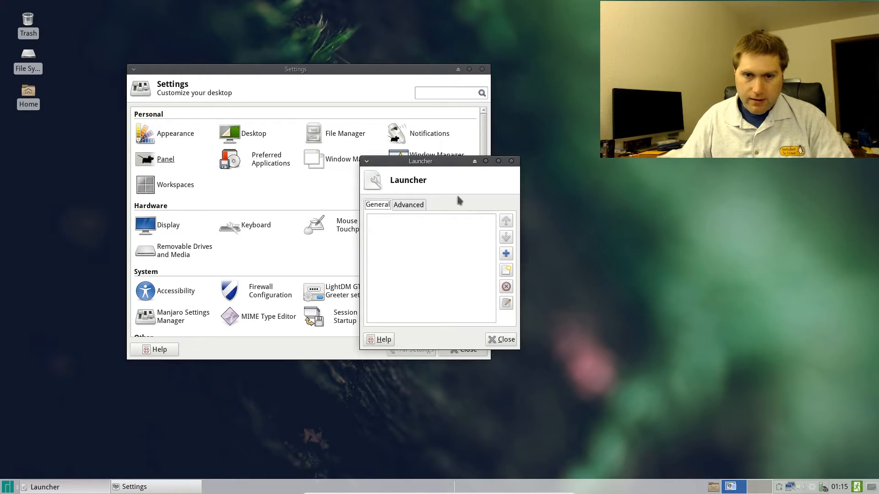
pyautogui.click(507, 255)
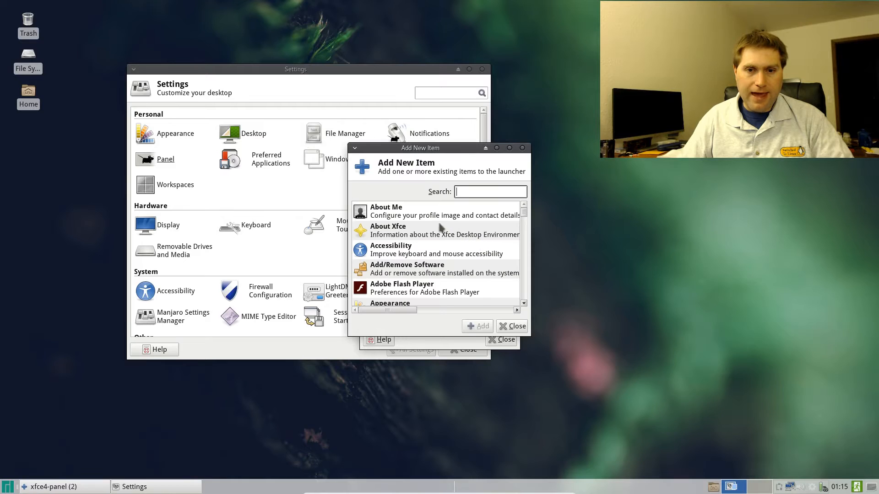
pyautogui.write('fir')
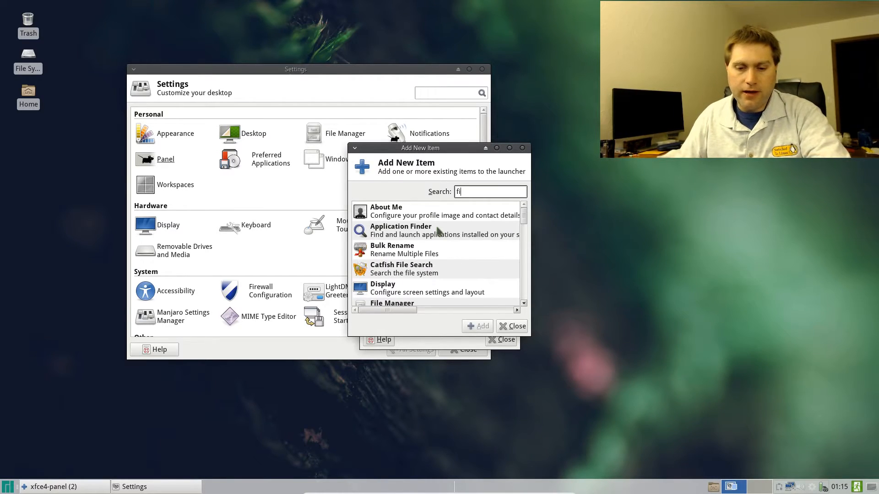
pyautogui.click(403, 213)
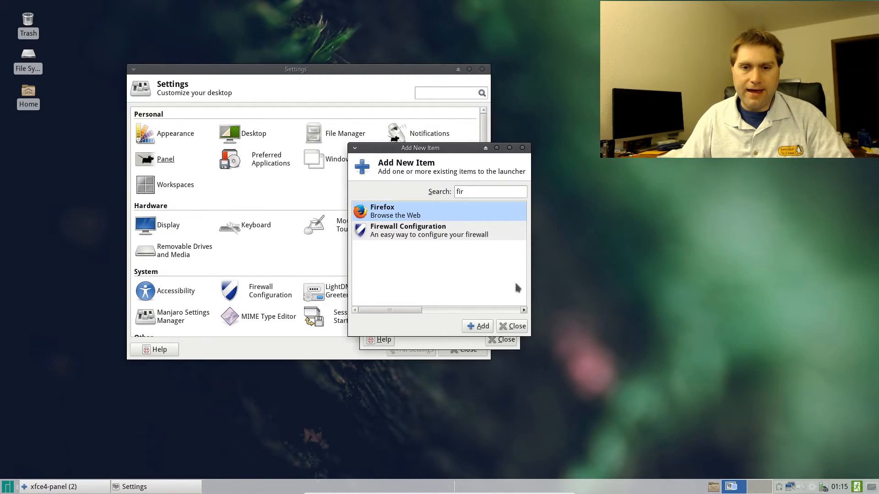
pyautogui.click(479, 326)
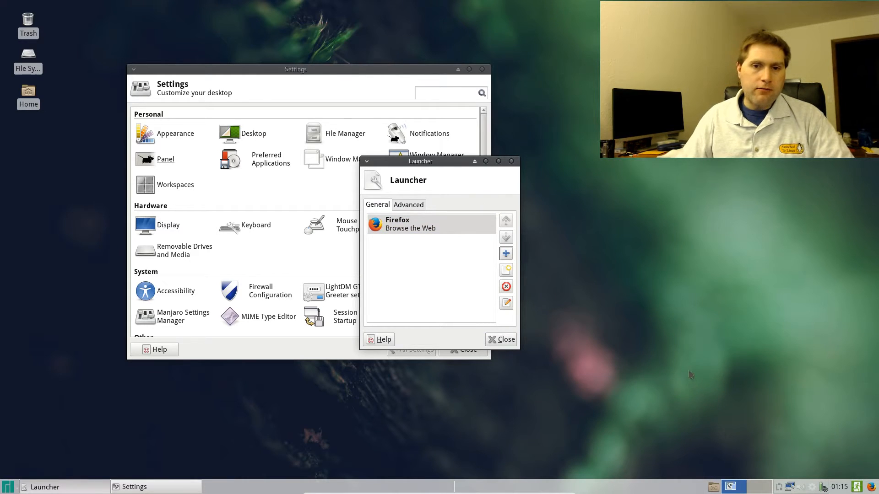
# Step: Search the available applications for "thun" and add Thunderbird to the launcher as a second entry
pyautogui.click(507, 254)
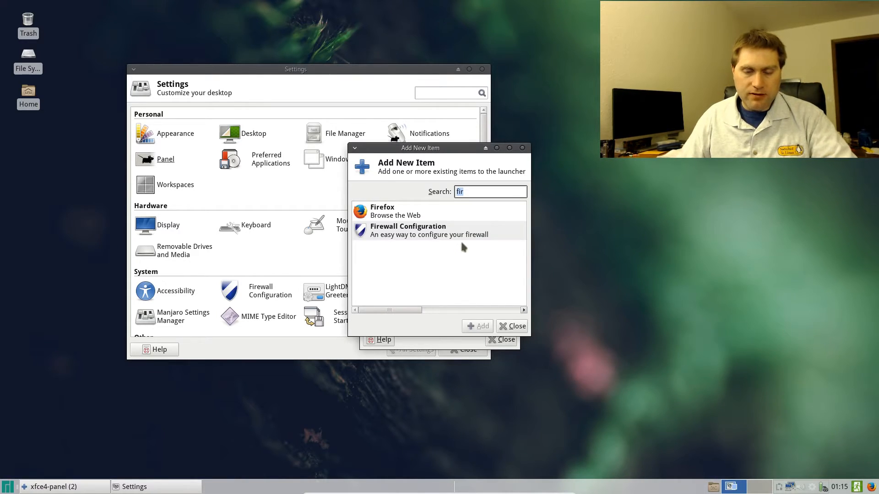
pyautogui.write('thun')
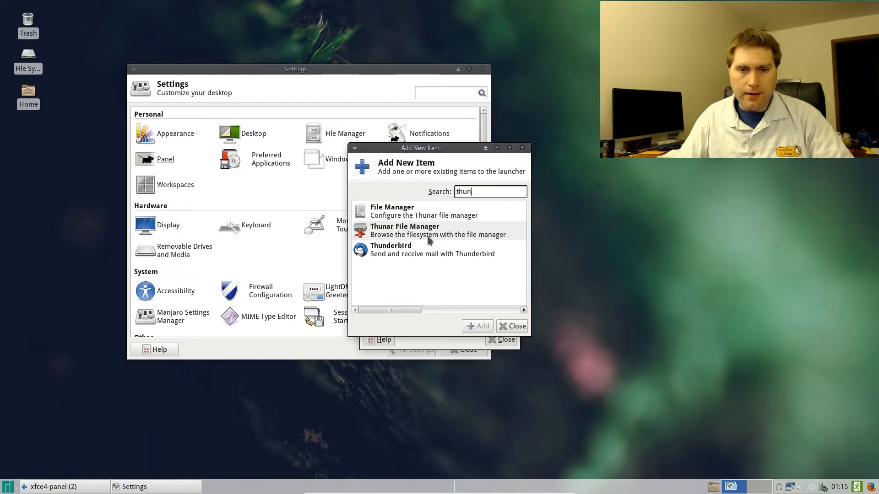
pyautogui.click(443, 248)
pyautogui.click(479, 326)
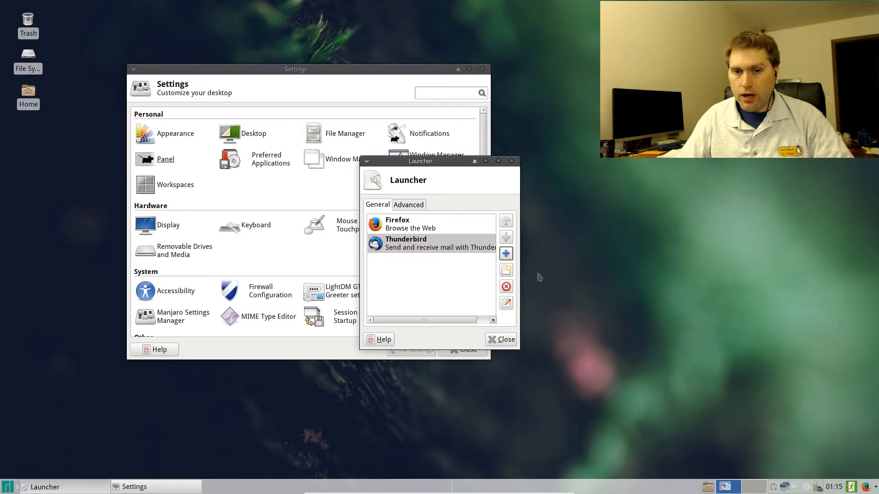
# Step: Delete the Thunderbird entry from the launcher, keeping only Firefox
pyautogui.click(458, 247)
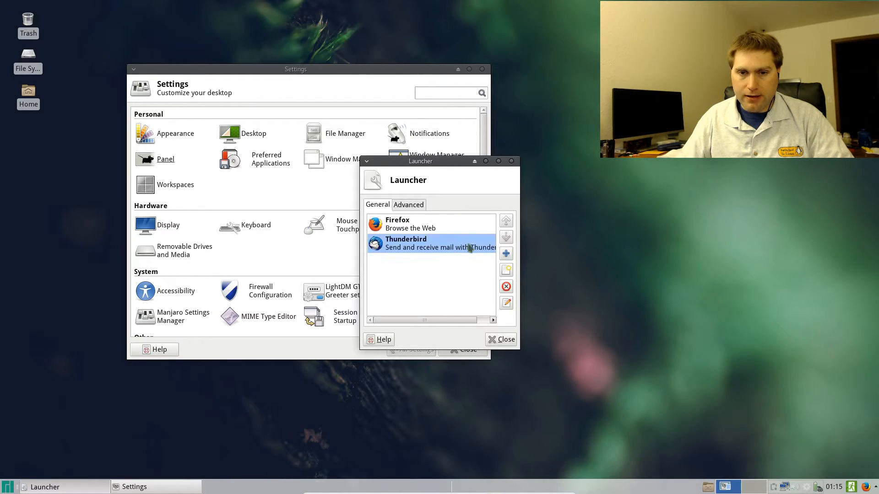
pyautogui.click(506, 287)
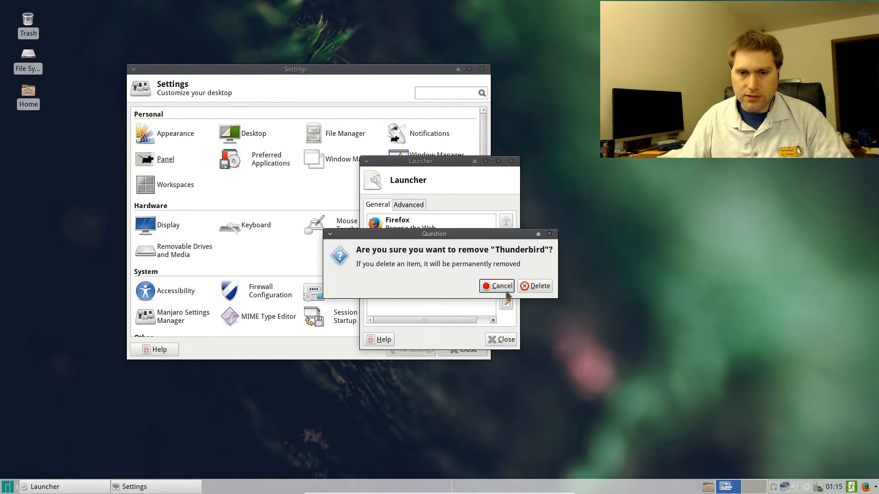
pyautogui.click(539, 287)
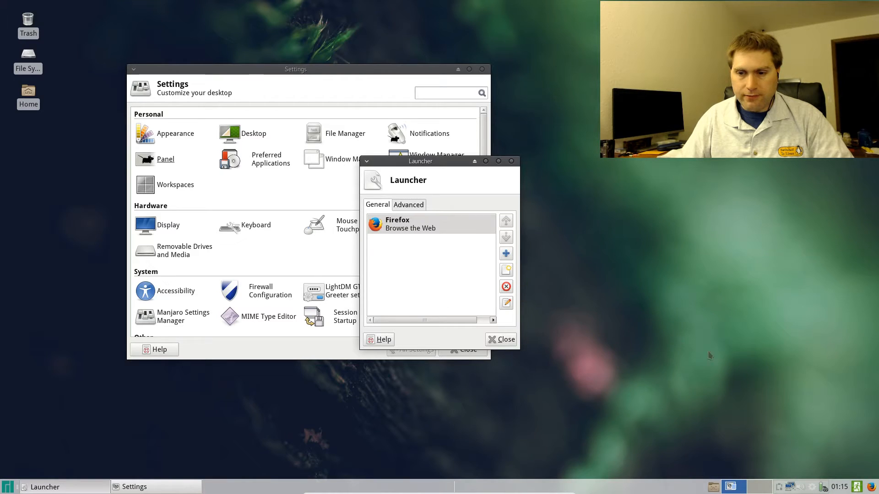
# Step: Close the launcher's properties and test the launcher by starting Firefox and closing it again
pyautogui.click(502, 340)
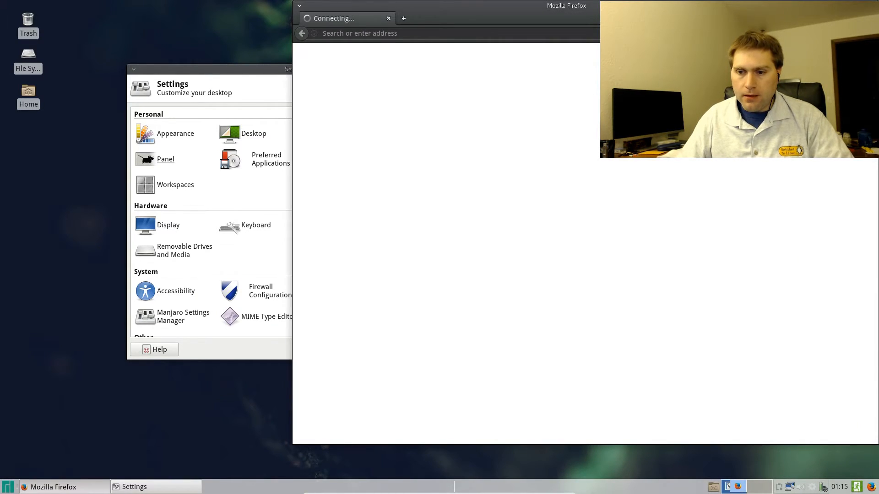
pyautogui.hotkey('alt', 'F4')
# Step: Try to move the Firefox launcher along the panel to the space beside the application menu
pyautogui.rightClick(871, 487)
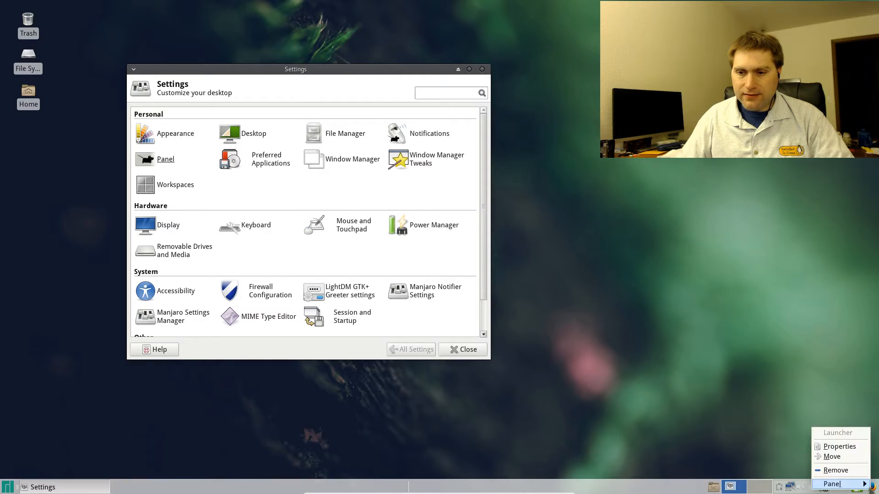
pyautogui.click(841, 457)
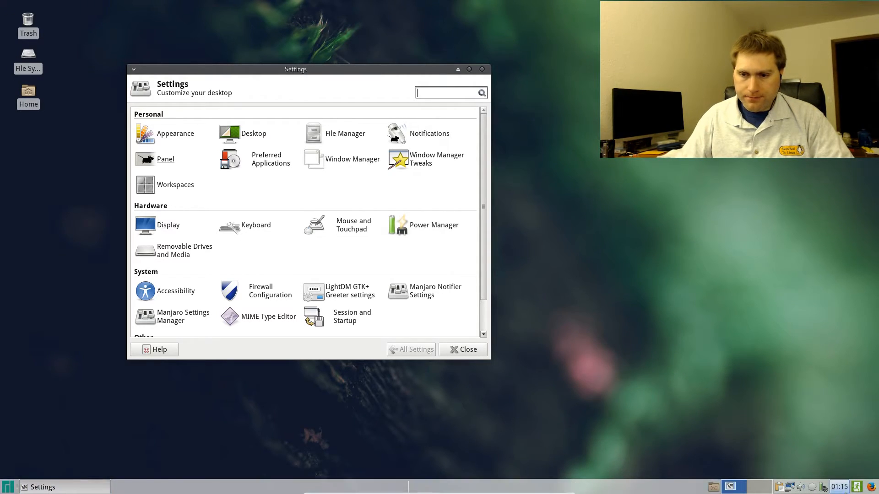
pyautogui.rightClick(861, 486)
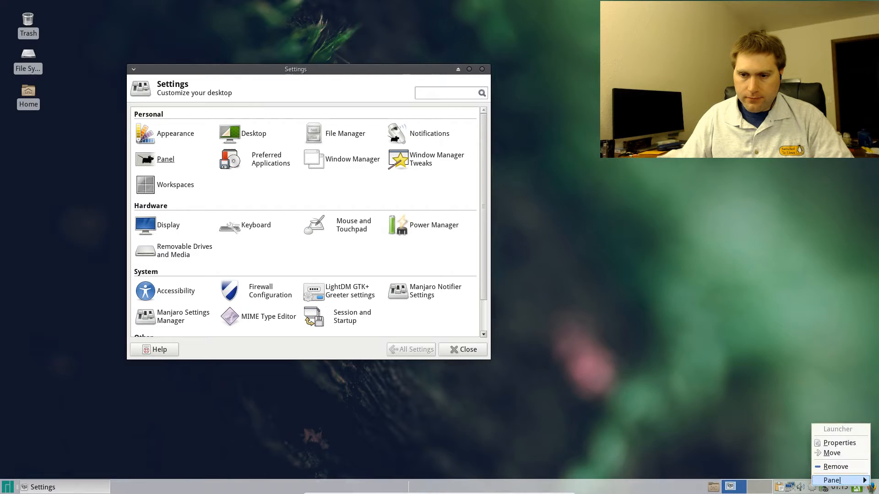
pyautogui.click(832, 453)
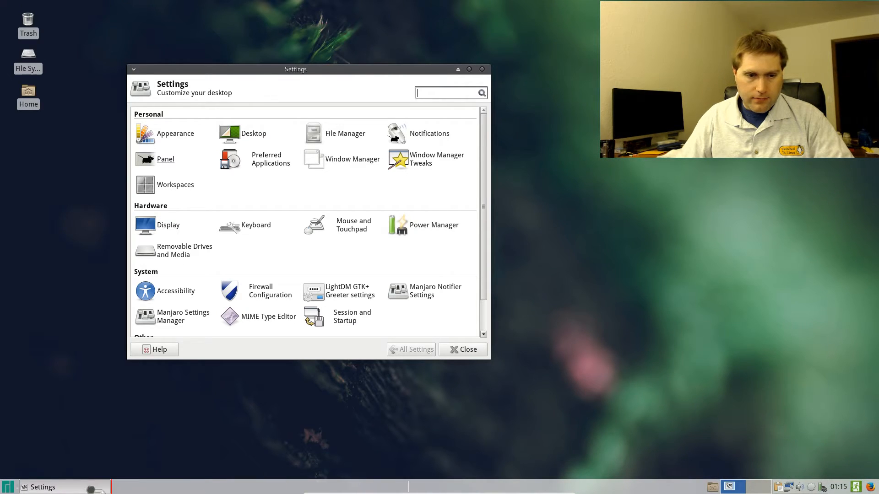
pyautogui.click(23, 488)
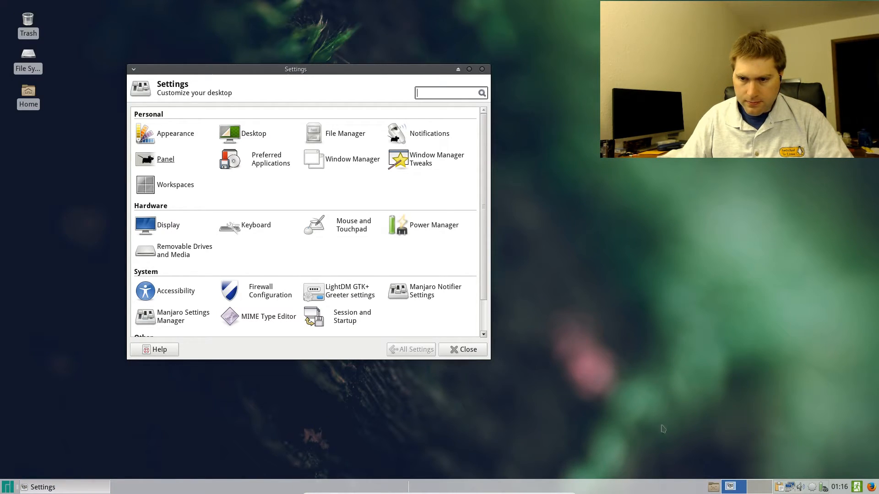
pyautogui.rightClick(870, 487)
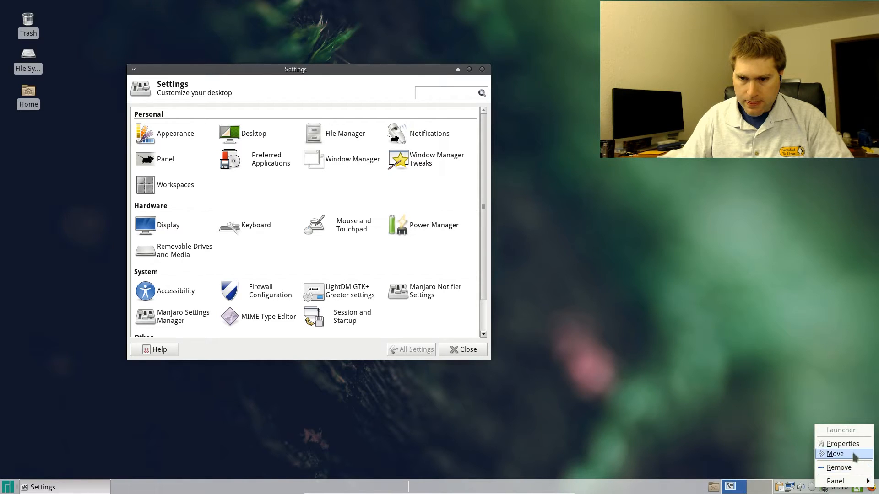
pyautogui.click(854, 458)
pyautogui.click(28, 490)
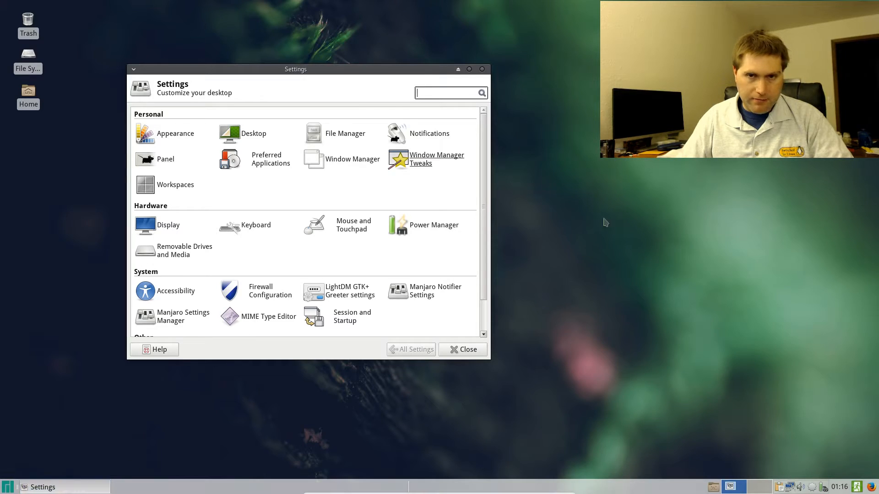
# Step: Move the Firefox launcher to the spot directly after the window buttons on the panel
pyautogui.rightClick(871, 487)
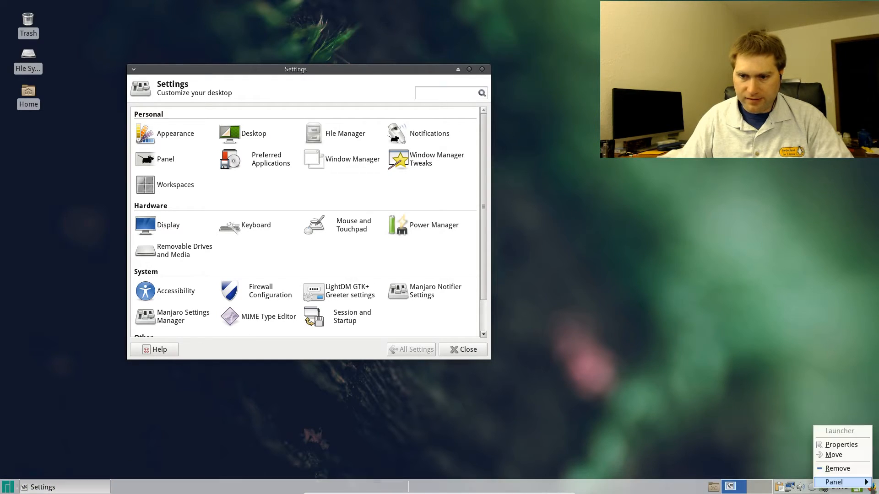
pyautogui.click(840, 455)
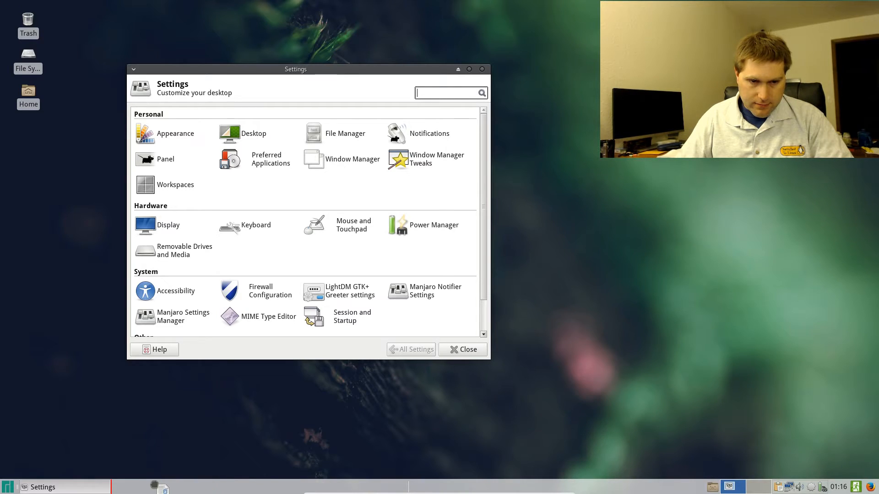
pyautogui.click(133, 485)
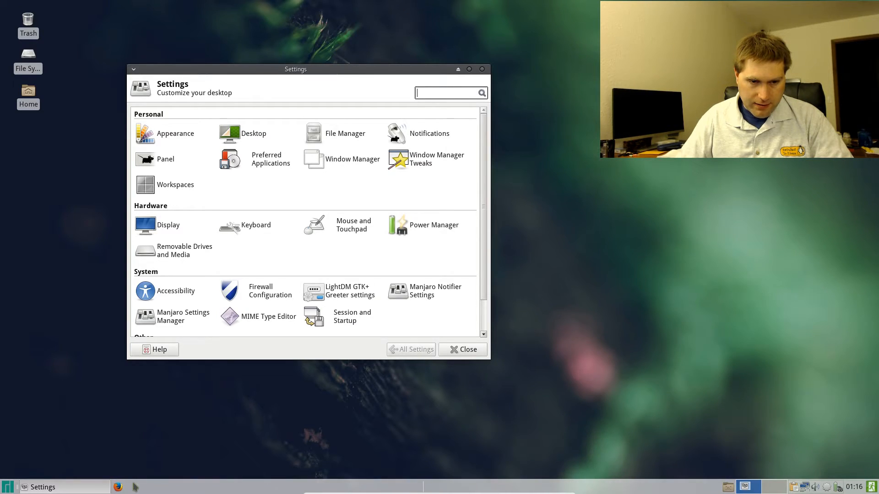
# Step: Try to move the Firefox launcher to the space between the application menu and the window buttons
pyautogui.rightClick(118, 487)
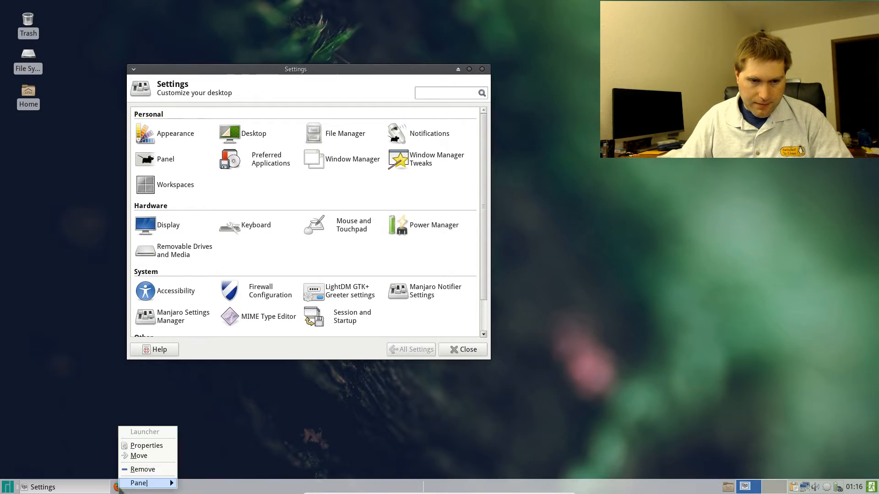
pyautogui.click(136, 457)
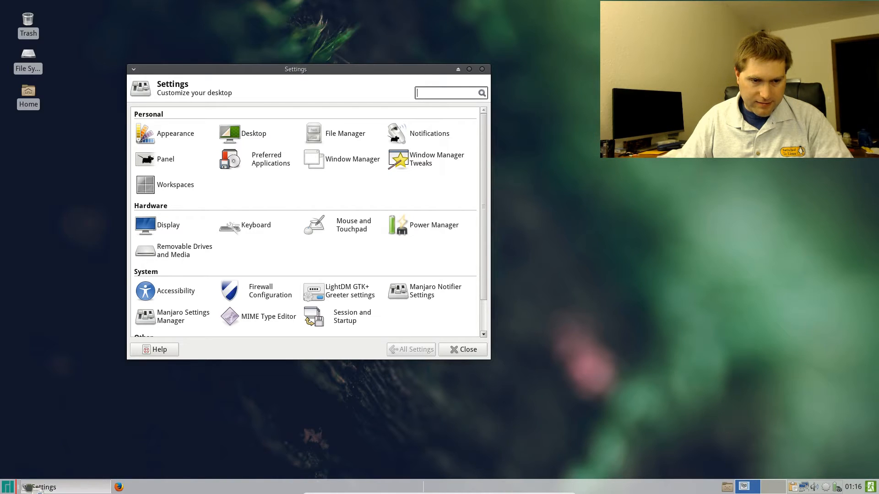
pyautogui.click(26, 488)
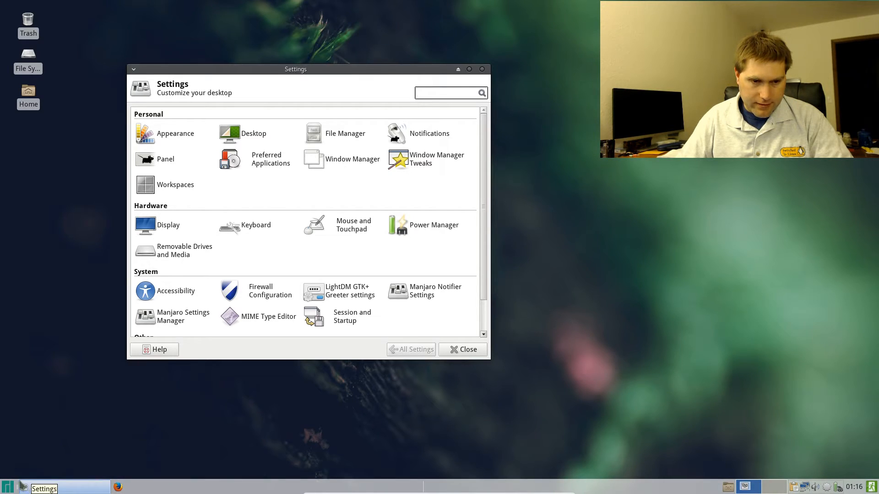
# Step: Move the Settings window a little lower and further left on the desktop through its window button
pyautogui.rightClick(22, 487)
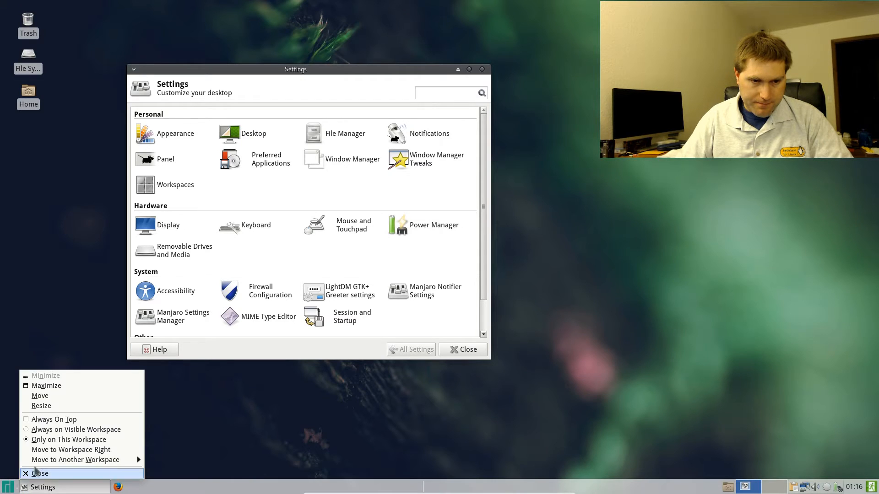
pyautogui.click(36, 397)
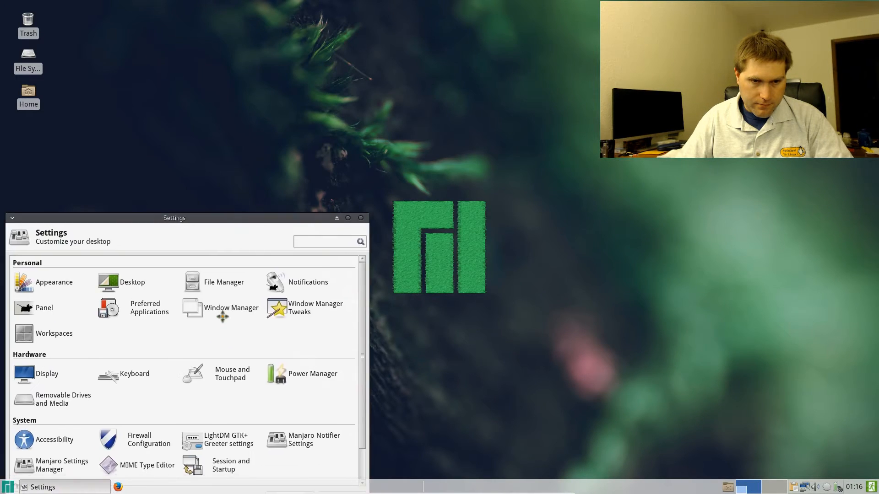
pyautogui.click(270, 279)
# Step: Move the Firefox launcher directly beside the application menu, ahead of the window buttons on the panel
pyautogui.rightClick(118, 487)
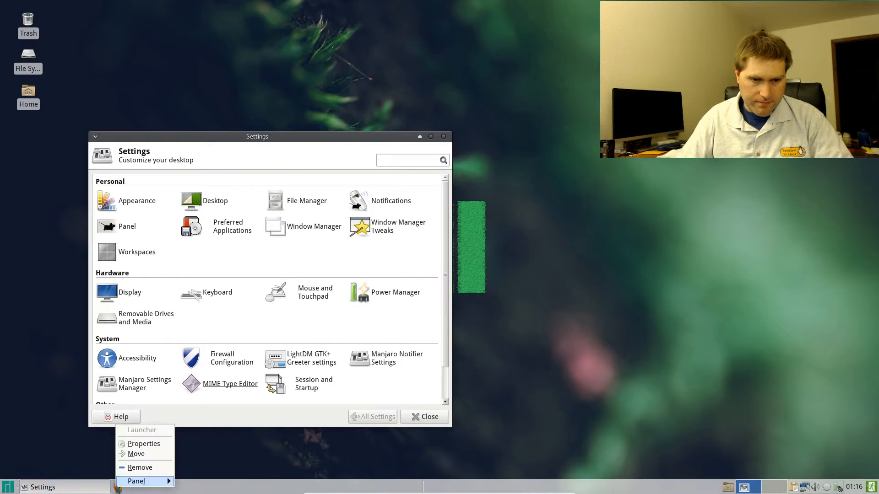
pyautogui.click(140, 454)
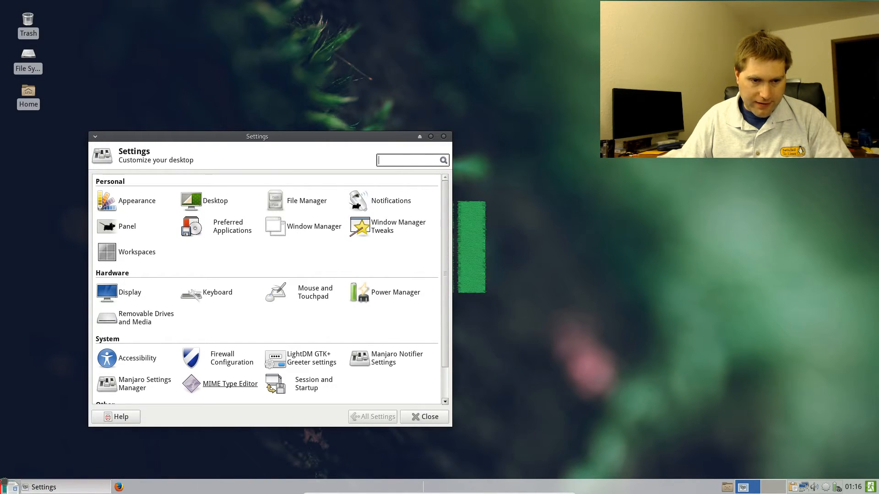
pyautogui.click(15, 483)
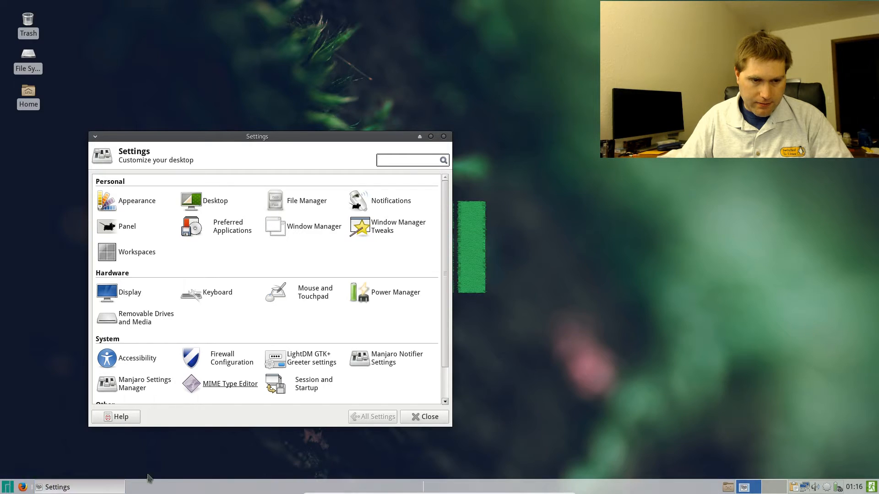
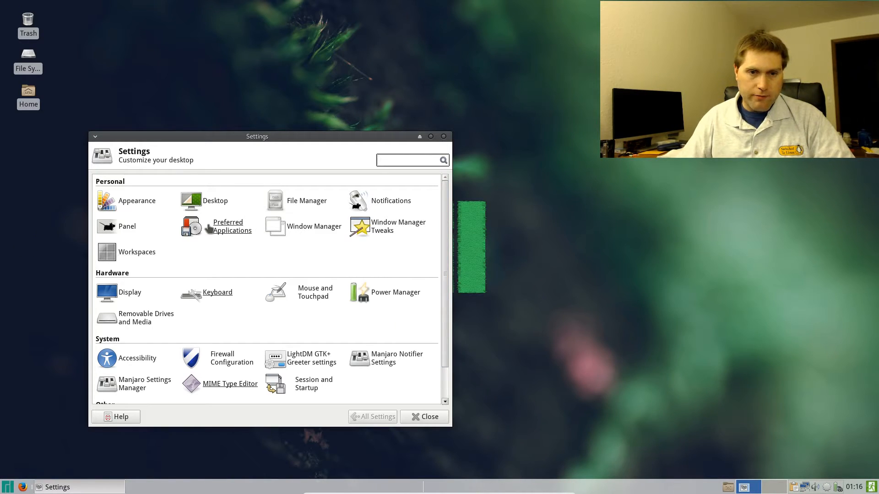
# Step: Review the Internet and Utilities defaults in Preferred Applications and return to the settings overview
pyautogui.click(233, 228)
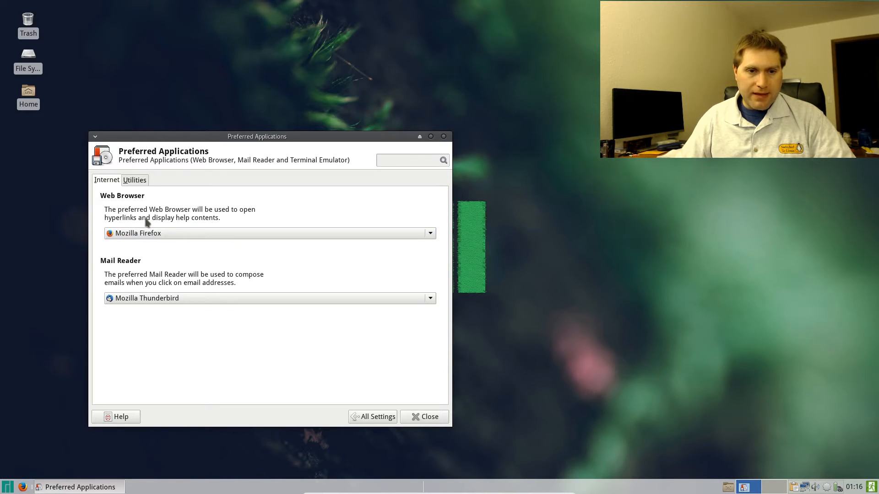
pyautogui.click(135, 181)
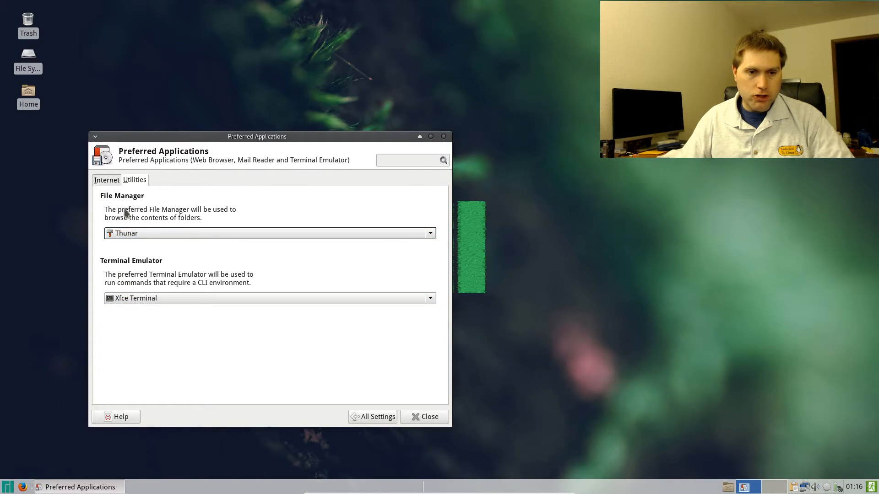
pyautogui.click(108, 181)
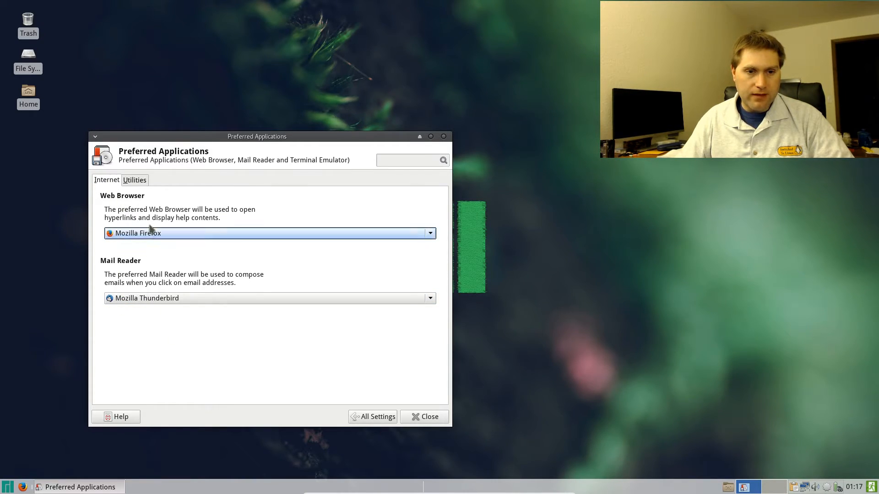
pyautogui.click(373, 417)
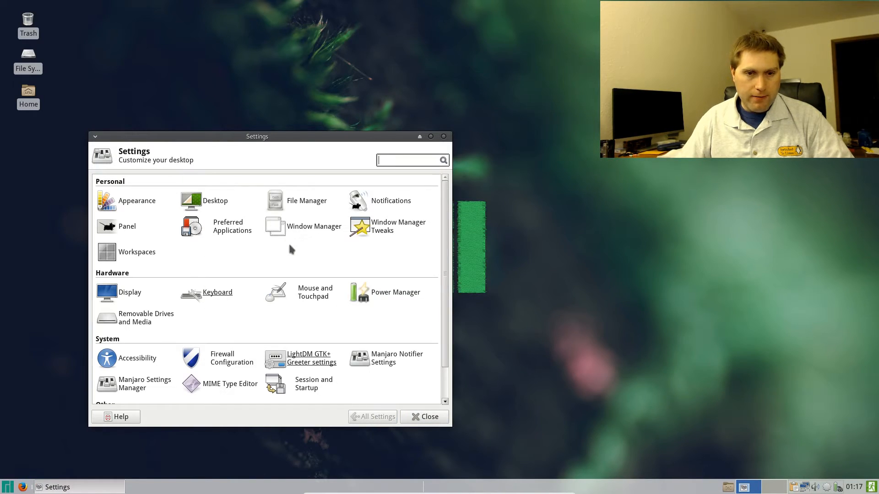
# Step: Open the Window Manager settings, move the window towards the middle of the desktop, and browse the list of style themes
pyautogui.click(286, 229)
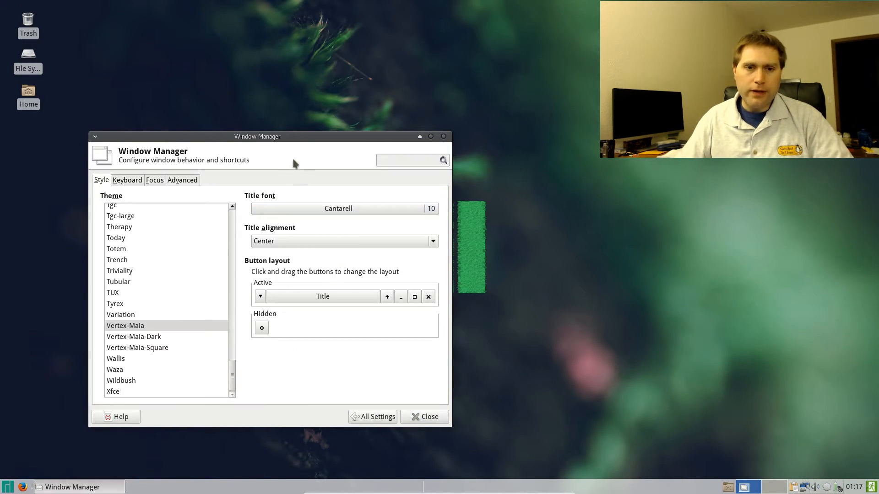
pyautogui.moveTo(295, 137); pyautogui.dragTo(444, 87)
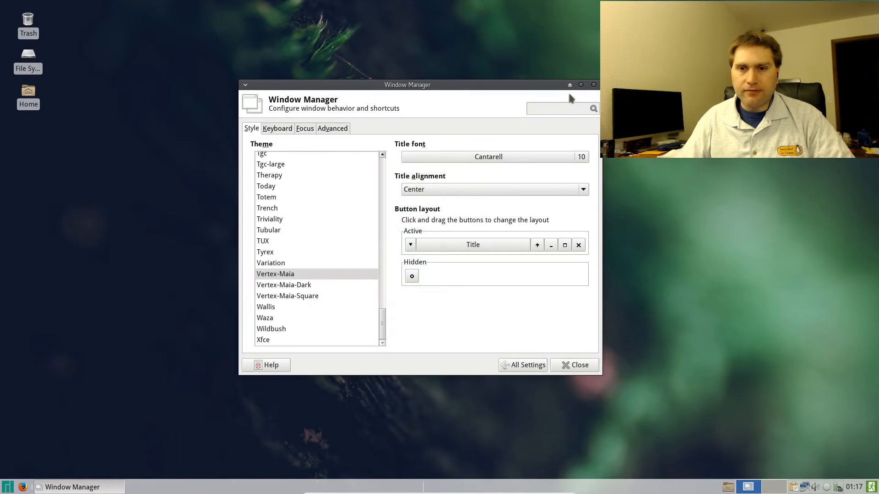
pyautogui.scroll(15, 313, 213)
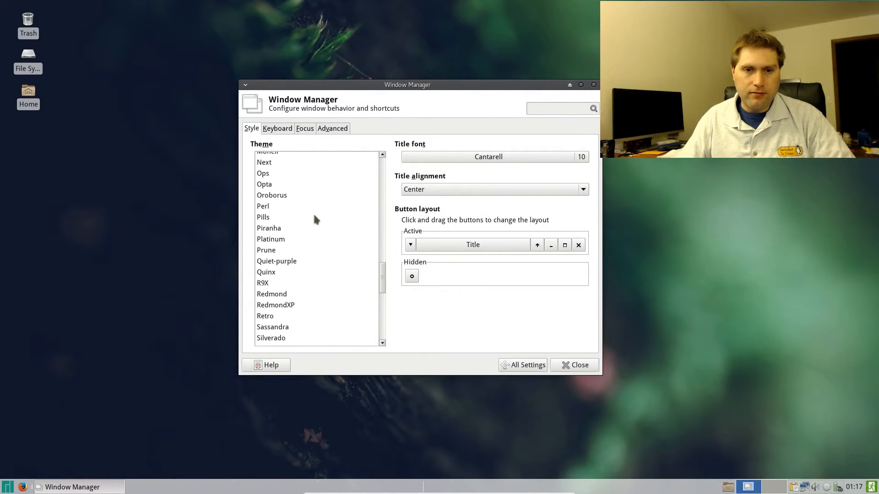
pyautogui.scroll(-5, 307, 224)
pyautogui.scroll(-5, 312, 243)
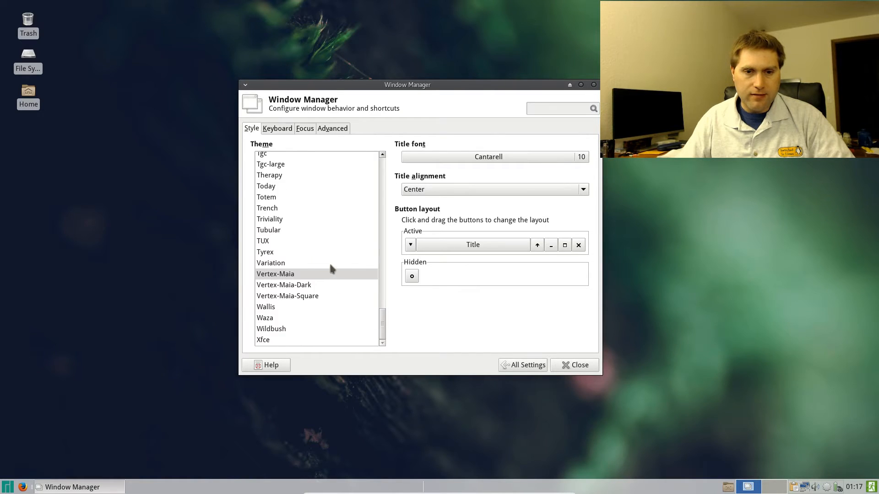
pyautogui.scroll(20, 326, 257)
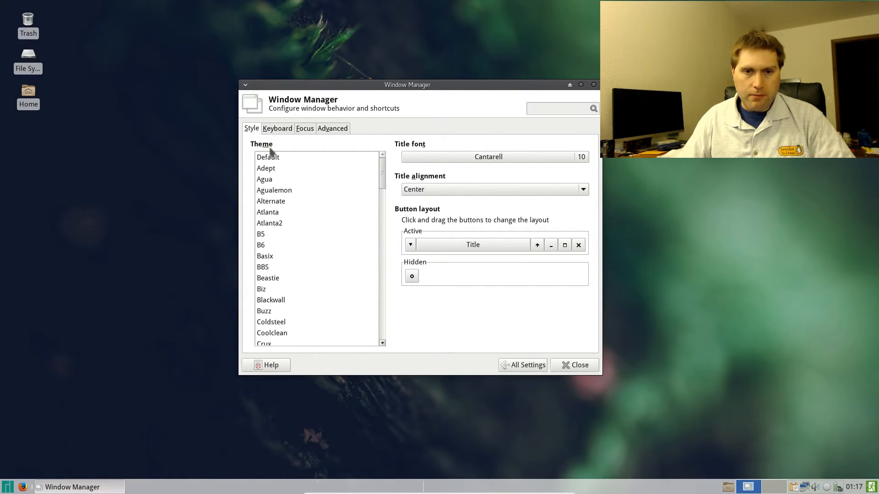
# Step: Preview the first window themes in turn: Default, Adept, Agua, Agualemon, Alternate, Atlanta and Atlanta2
pyautogui.click(277, 158)
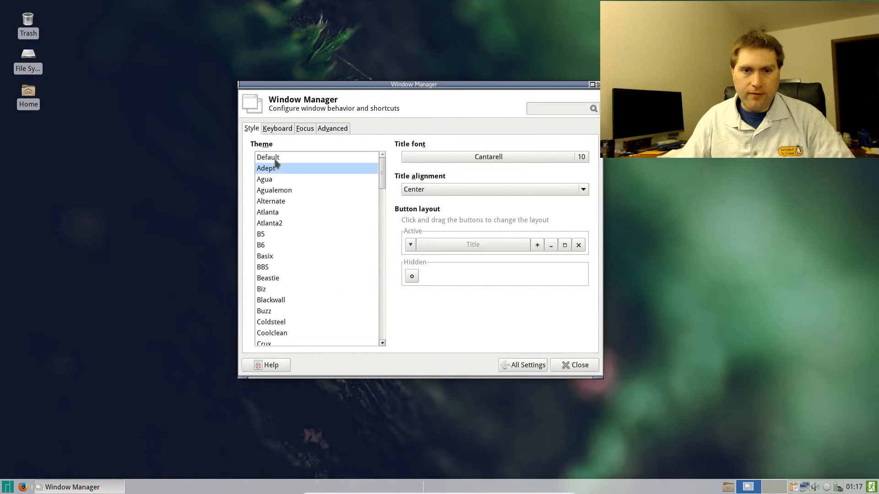
pyautogui.click(276, 160)
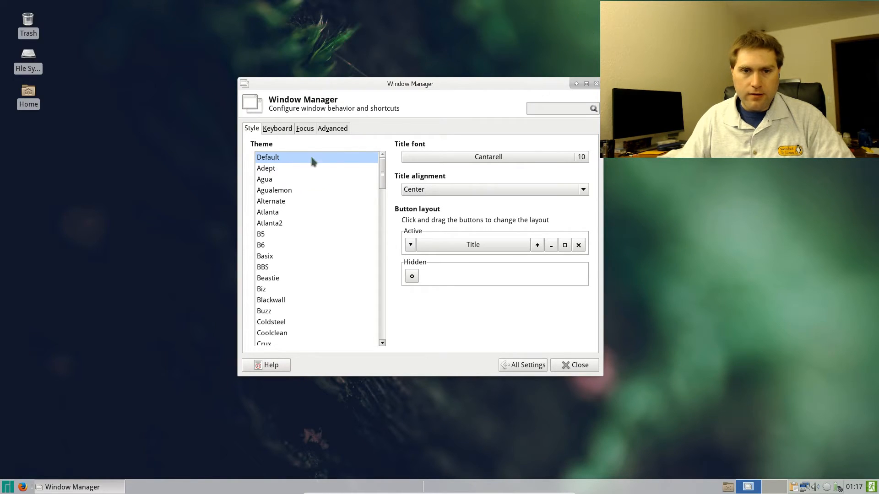
pyautogui.click(269, 169)
pyautogui.click(269, 182)
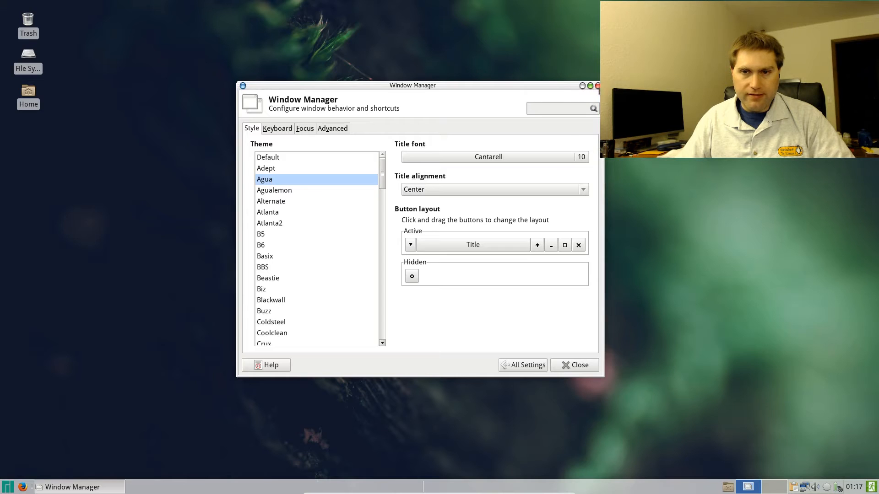
pyautogui.click(284, 191)
pyautogui.click(276, 202)
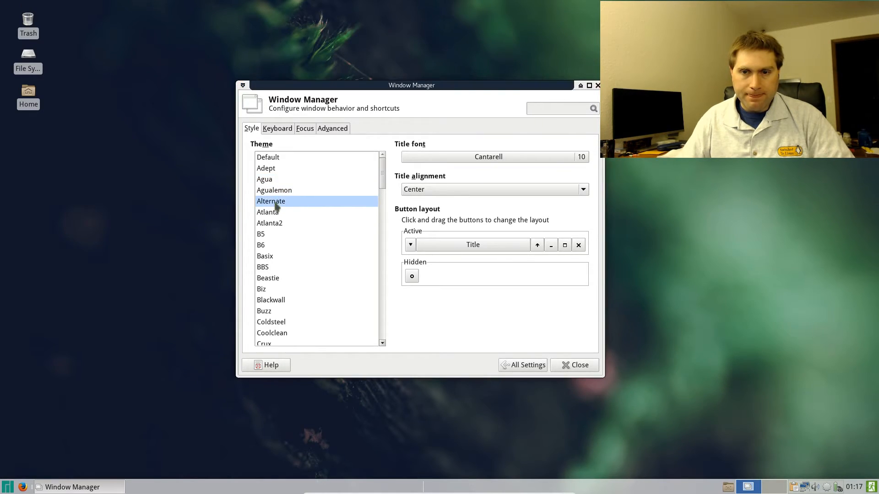
pyautogui.click(275, 213)
pyautogui.click(272, 224)
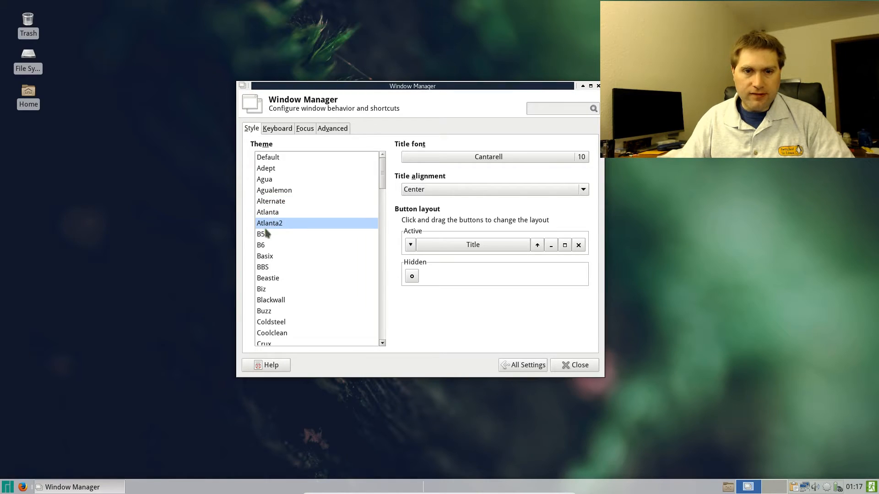
# Step: Preview the window themes B5, B6, Basix, BBS, Beastie, Biz and Blackwall one after another
pyautogui.click(266, 234)
pyautogui.click(266, 247)
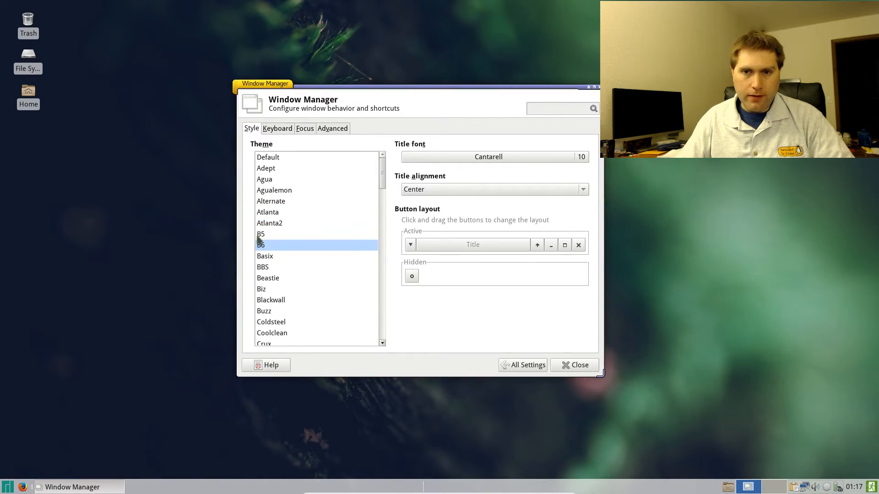
pyautogui.click(280, 257)
pyautogui.click(266, 270)
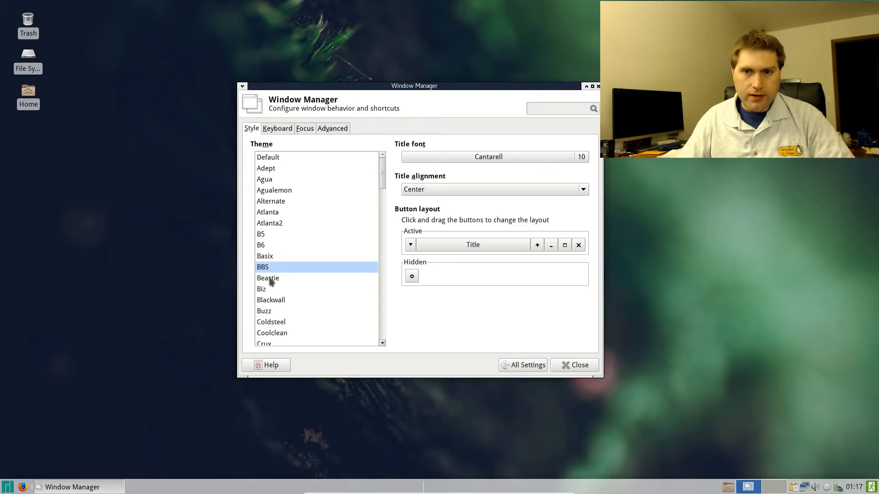
pyautogui.click(272, 280)
pyautogui.click(275, 291)
pyautogui.click(277, 301)
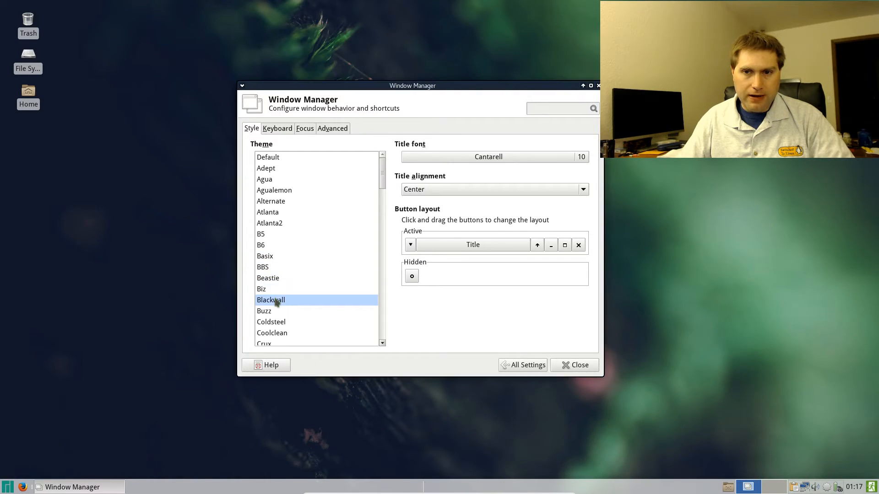
# Step: Preview the window themes Buzz, Coldsteel, Coolclean, Crux, Cruxish, Curve, Daloa and Default-4.0 in turn
pyautogui.scroll(-1, 276, 302)
pyautogui.click(275, 287)
pyautogui.click(275, 297)
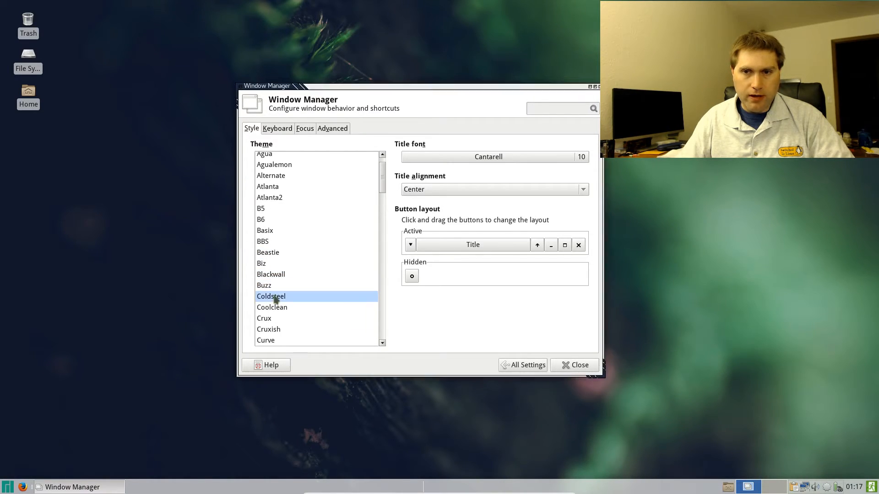
pyautogui.click(274, 308)
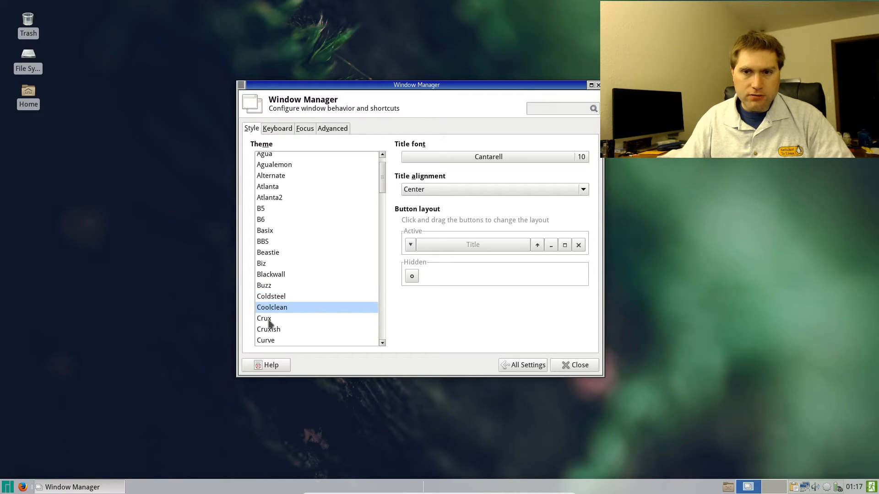
pyautogui.click(271, 322)
pyautogui.scroll(-2, 272, 324)
pyautogui.click(273, 278)
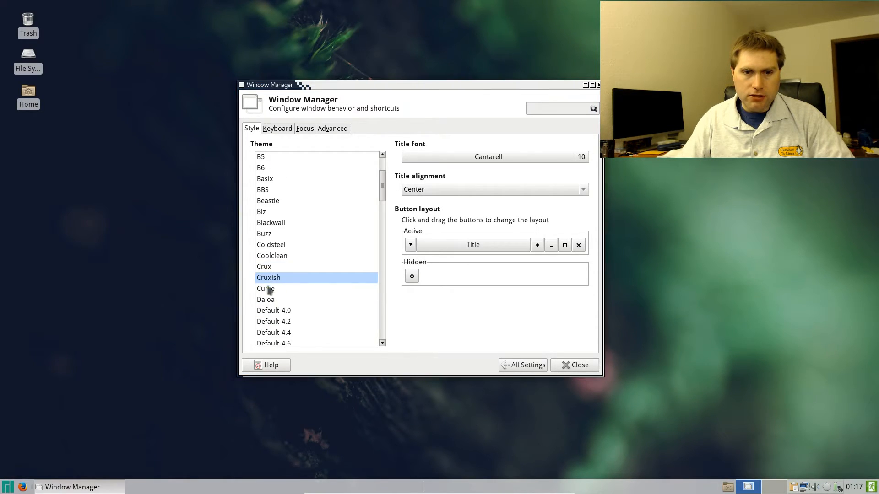
pyautogui.click(268, 291)
pyautogui.click(276, 301)
pyautogui.click(277, 311)
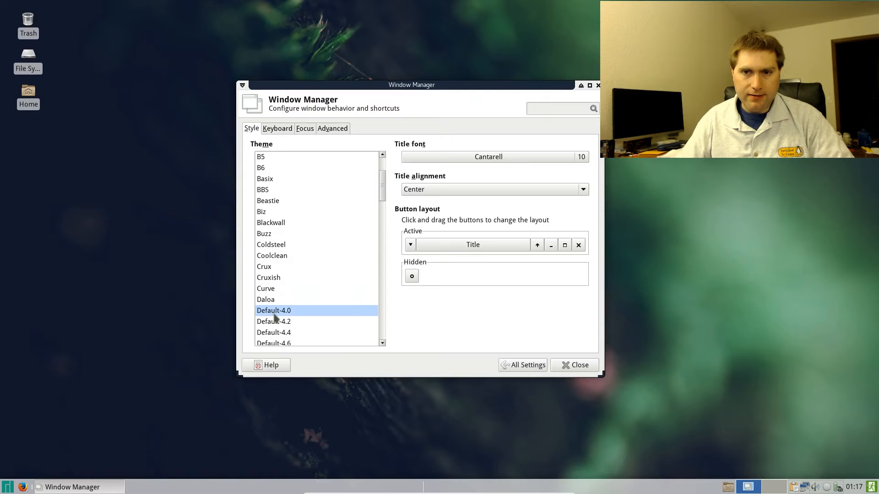
# Step: Preview the remaining Default window themes from Default-4.2 through Default-4.8, plus Default-hdpi and Default-xhdpi
pyautogui.scroll(-1, 290, 307)
pyautogui.click(287, 296)
pyautogui.click(283, 307)
pyautogui.click(282, 318)
pyautogui.click(281, 329)
pyautogui.scroll(-3, 285, 308)
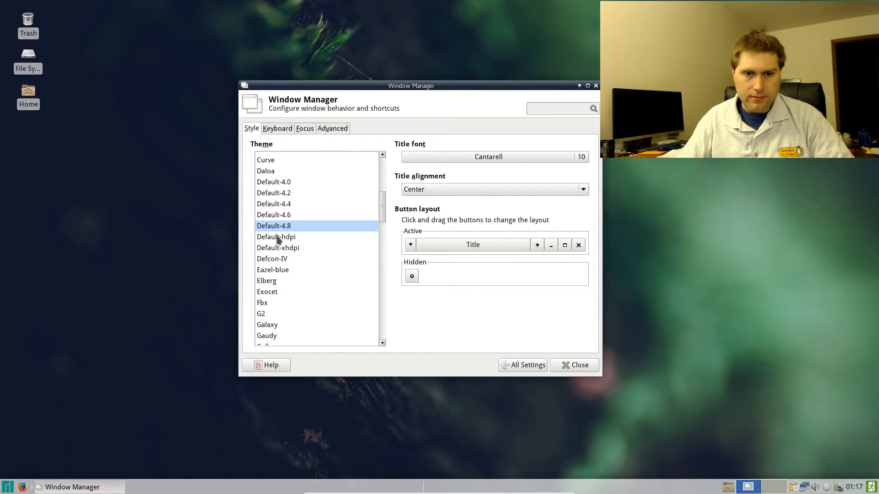
pyautogui.click(278, 238)
pyautogui.click(281, 248)
# Step: Try the window themes Eazel-blue, Elberg, Exocet, Fbx and G2, ending on Galaxy
pyautogui.click(274, 270)
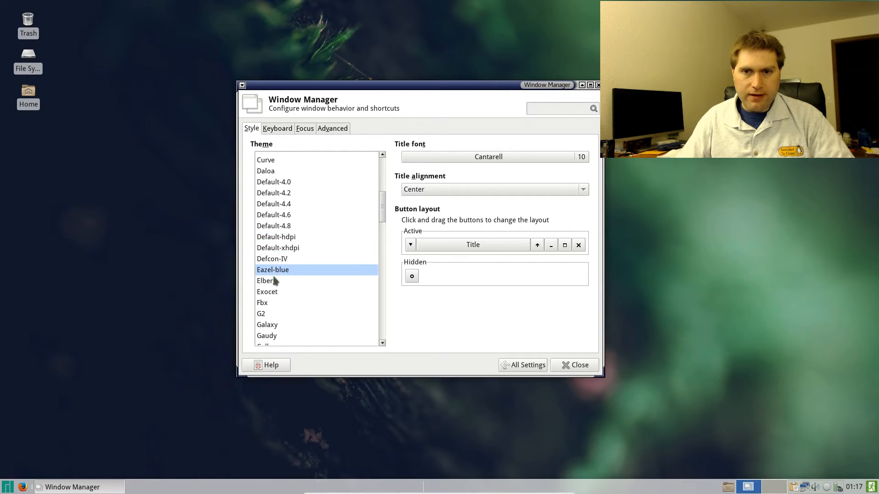
pyautogui.click(274, 281)
pyautogui.click(270, 293)
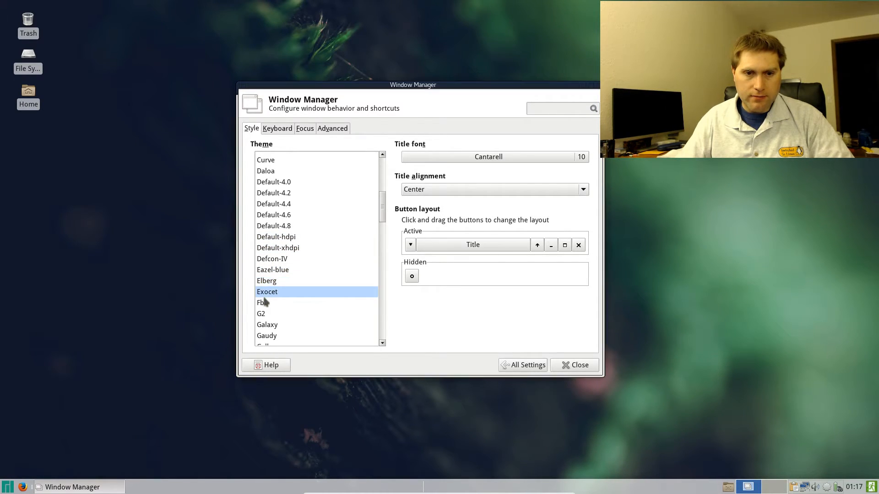
pyautogui.click(263, 304)
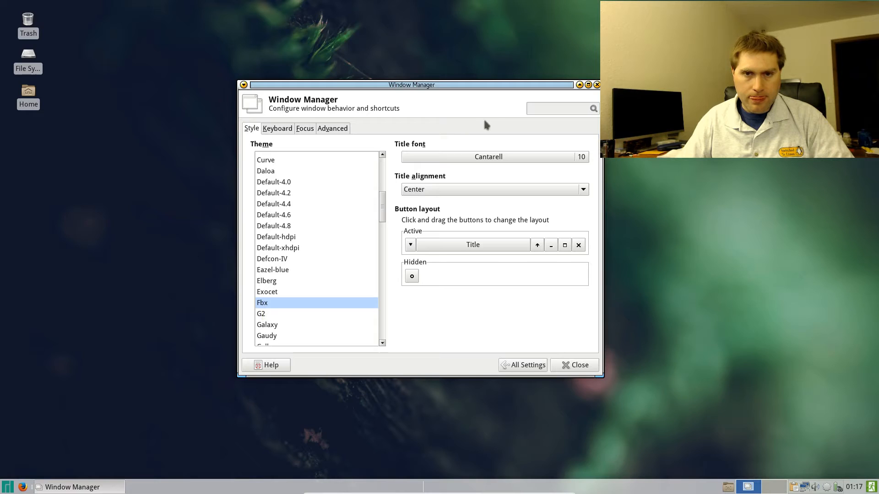
pyautogui.click(266, 315)
pyautogui.click(268, 324)
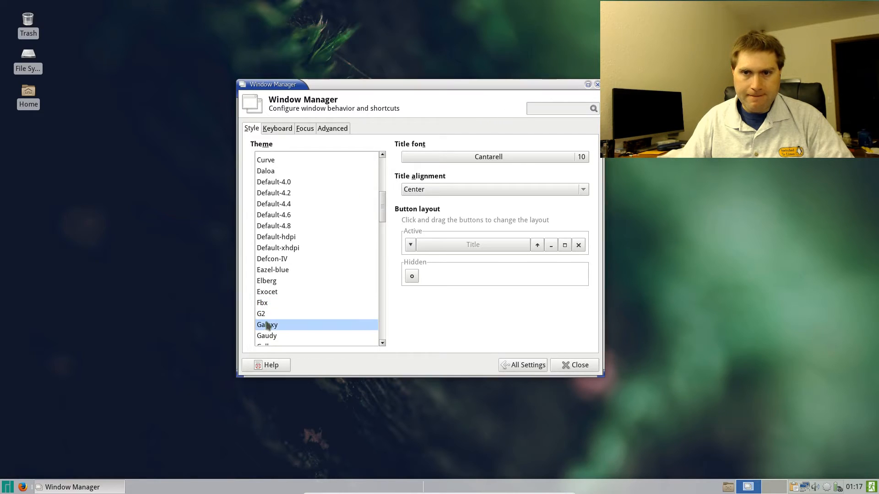
# Step: Preview the window themes Gaudy, Gelly, Gnububble, Gorilla, Gtk, Iceg, Kde and Kde1 in turn
pyautogui.click(267, 337)
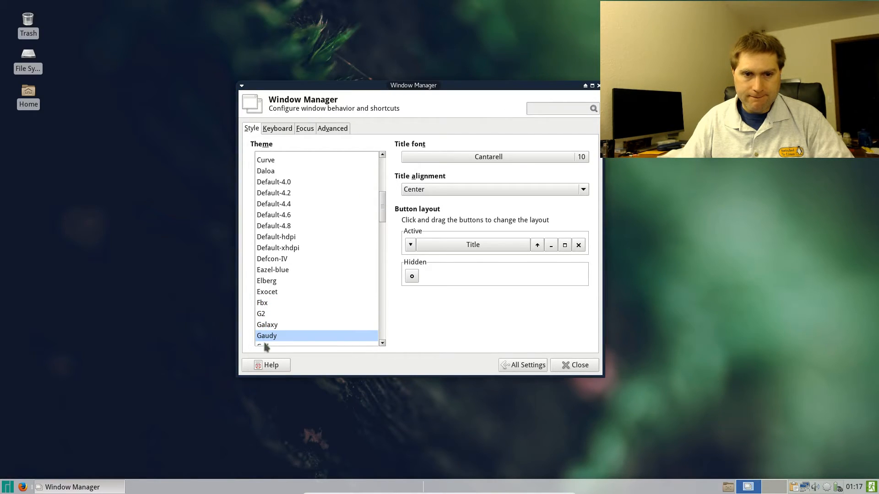
pyautogui.click(265, 347)
pyautogui.scroll(-3, 279, 334)
pyautogui.click(273, 276)
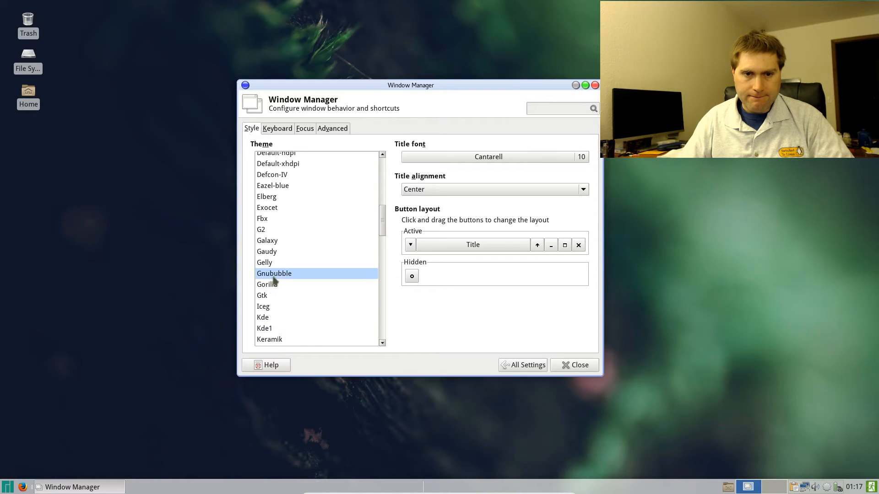
pyautogui.click(273, 283)
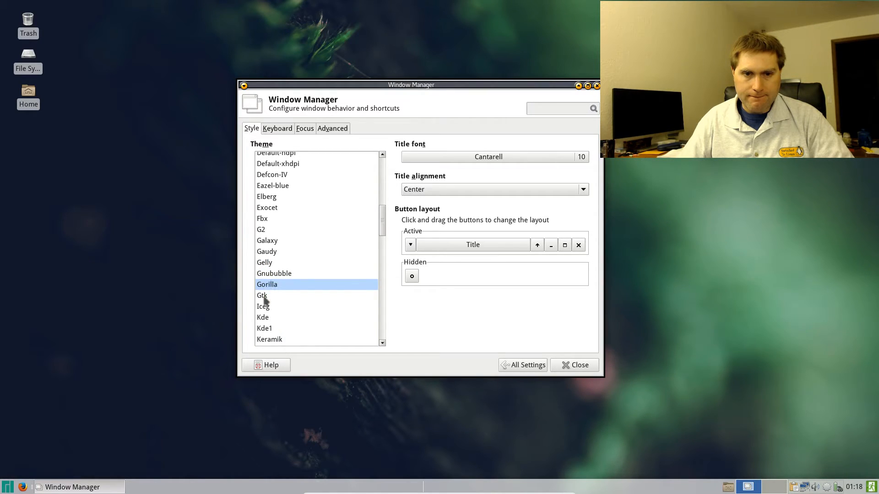
pyautogui.click(265, 297)
pyautogui.click(266, 307)
pyautogui.click(264, 318)
pyautogui.click(264, 328)
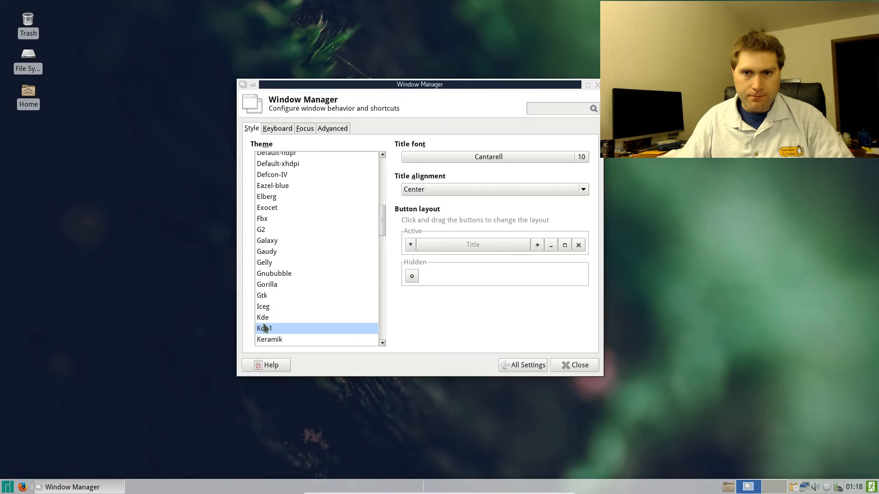
# Step: Compare the Agua and Agualemon window themes and apply Agua
pyautogui.scroll(5, 262, 304)
pyautogui.click(278, 182)
pyautogui.click(278, 191)
pyautogui.click(274, 183)
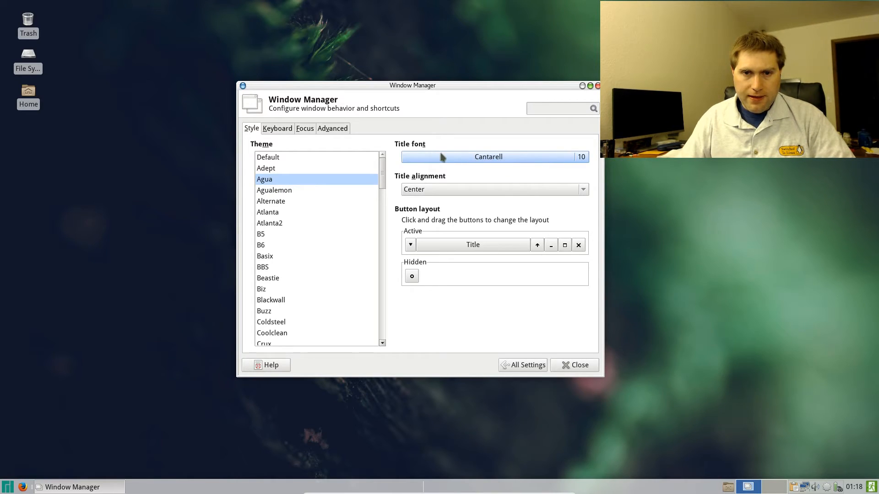
# Step: Set the window title font size to 12, and briefly show the title bar's window operations menu
pyautogui.click(580, 162)
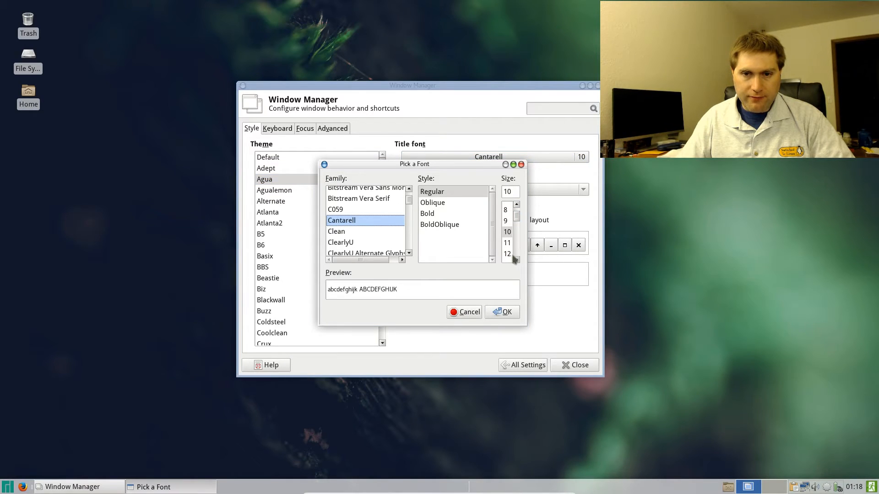
pyautogui.click(507, 255)
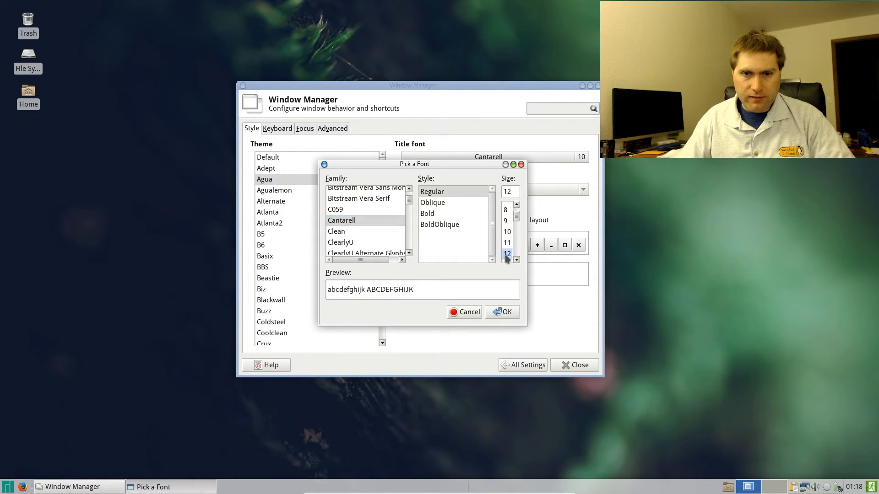
pyautogui.click(503, 312)
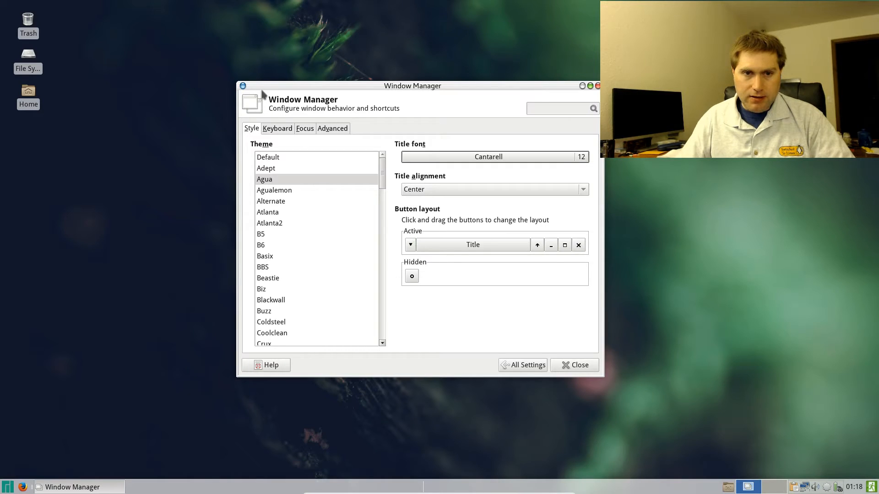
pyautogui.click(243, 86)
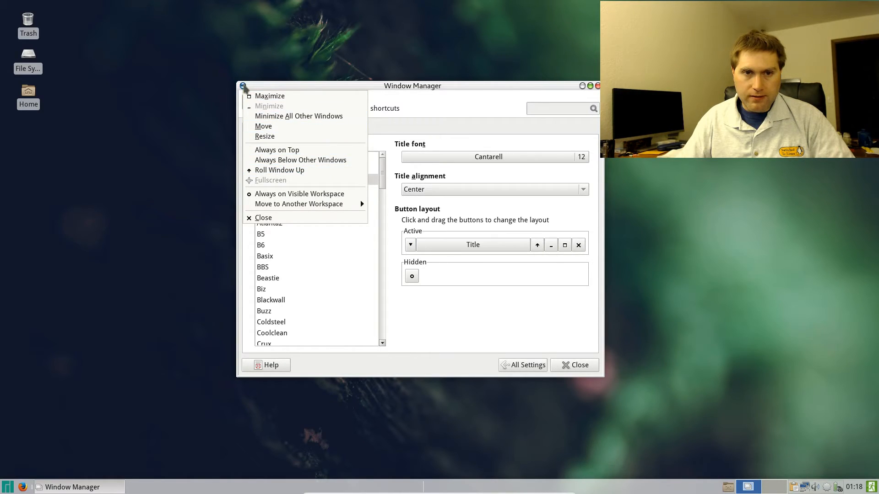
pyautogui.click(244, 87)
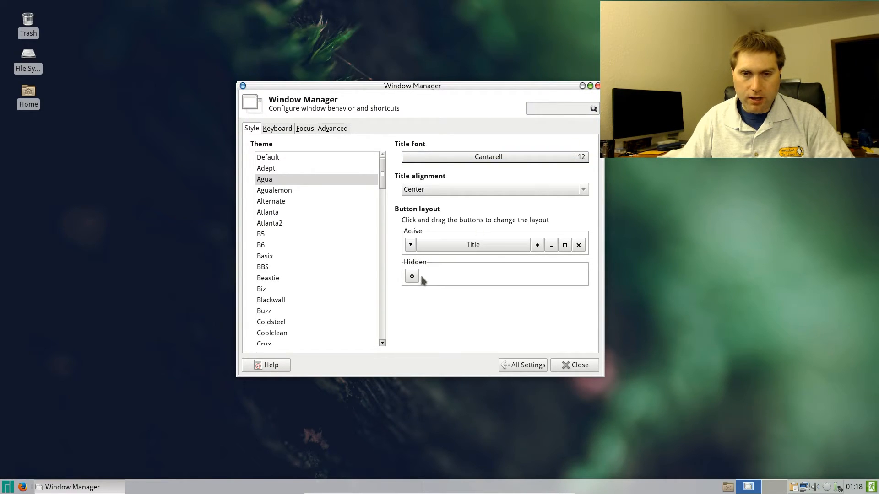
# Step: Review the window manager's keyboard shortcuts, focus and advanced settings, and return to the settings overview
pyautogui.click(278, 129)
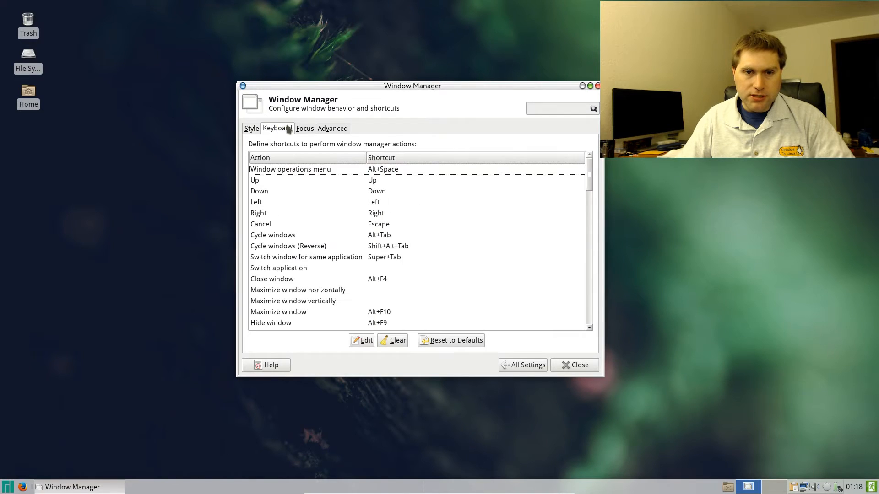
pyautogui.scroll(-10, 428, 211)
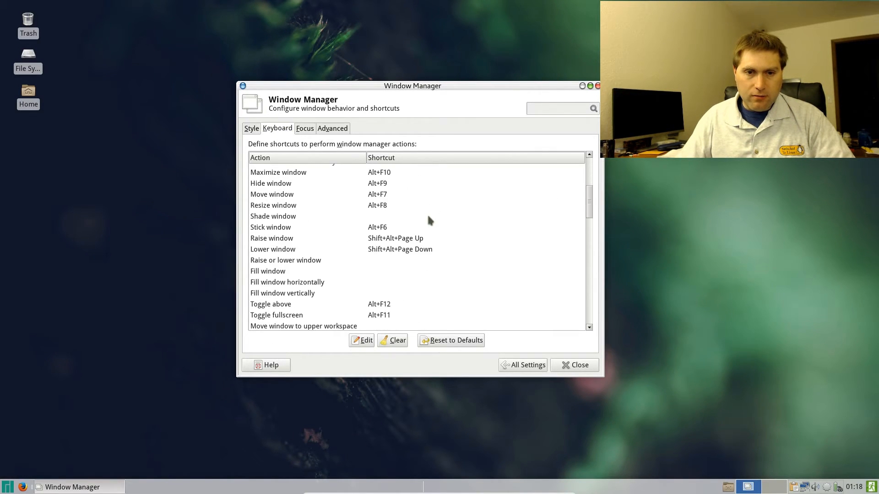
pyautogui.scroll(10, 425, 215)
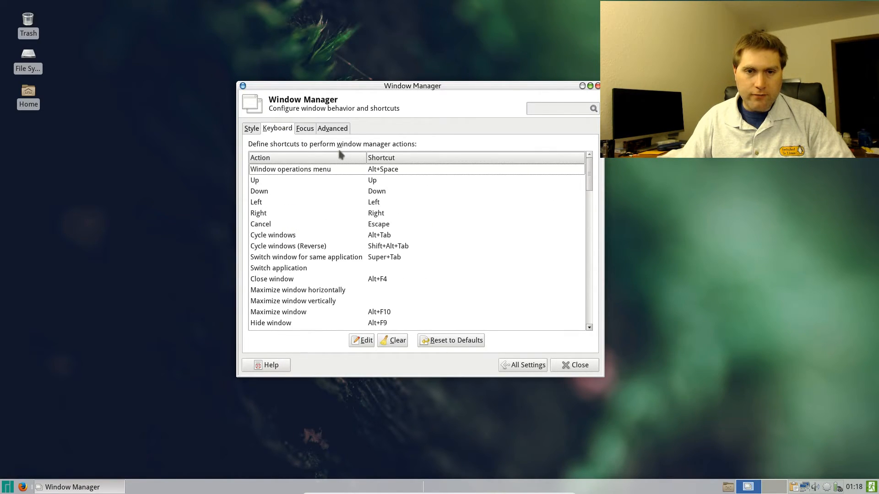
pyautogui.click(307, 129)
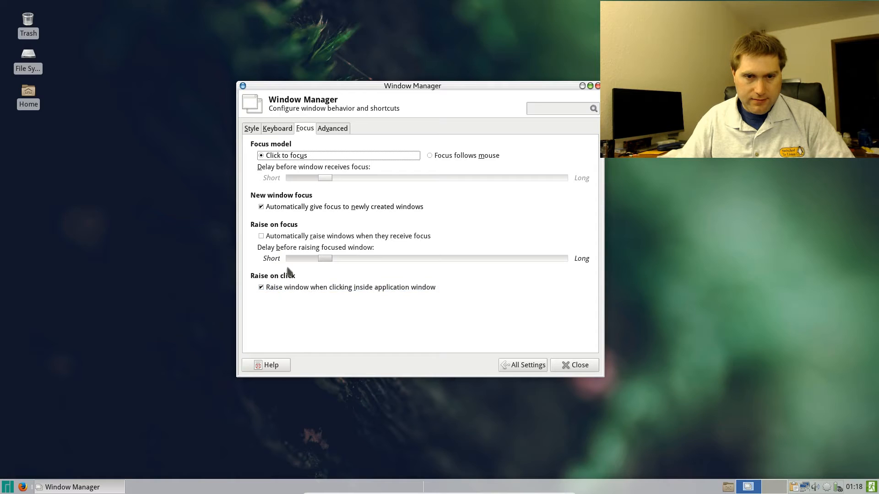
pyautogui.click(339, 128)
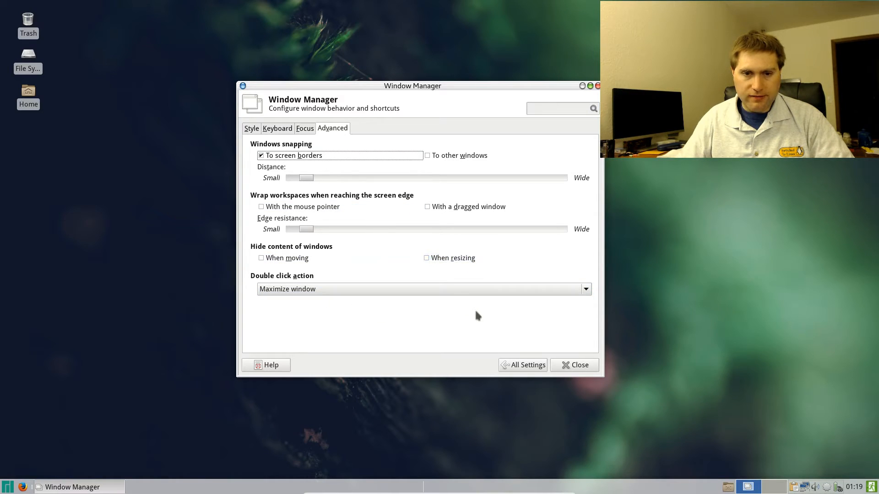
pyautogui.click(526, 365)
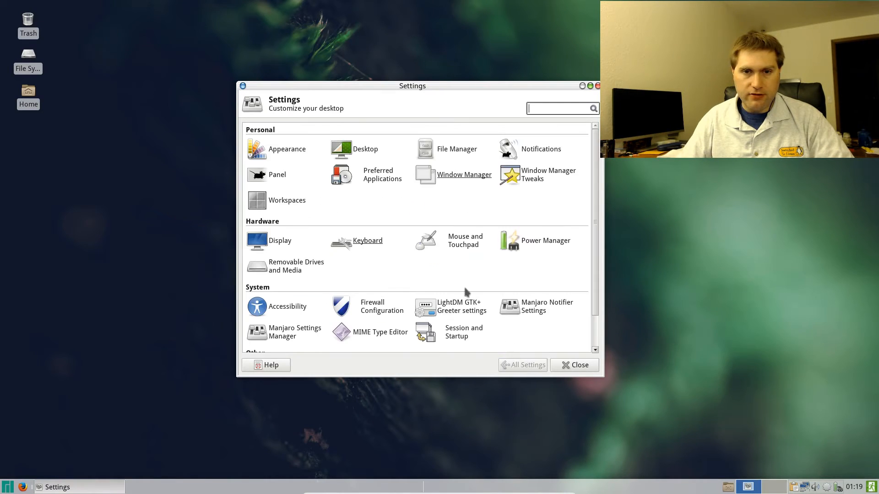
# Step: Examine the Window Manager Tweaks for cycling, focus, accessibility, workspaces, placement and compositor, and return to the settings overview
pyautogui.click(531, 182)
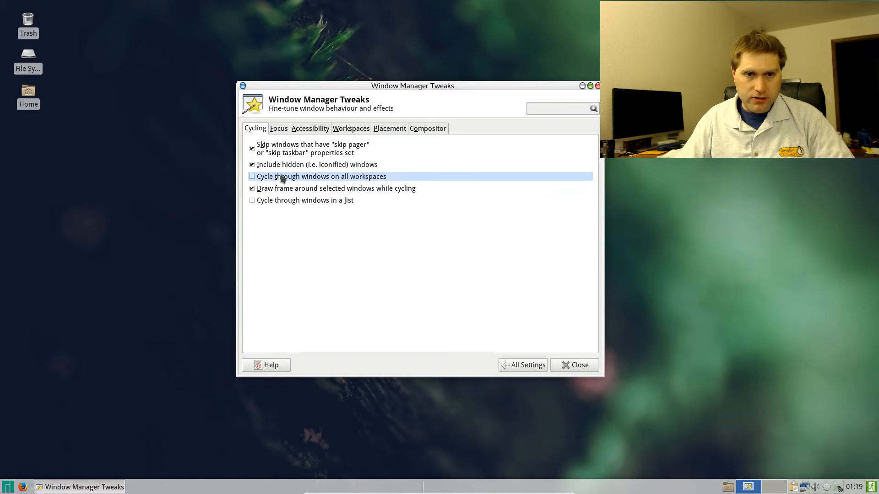
pyautogui.click(280, 129)
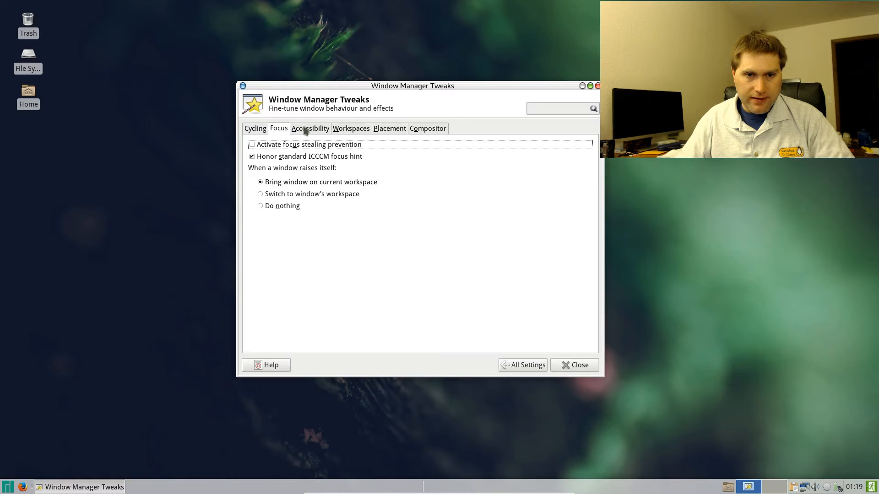
pyautogui.click(305, 130)
pyautogui.click(344, 133)
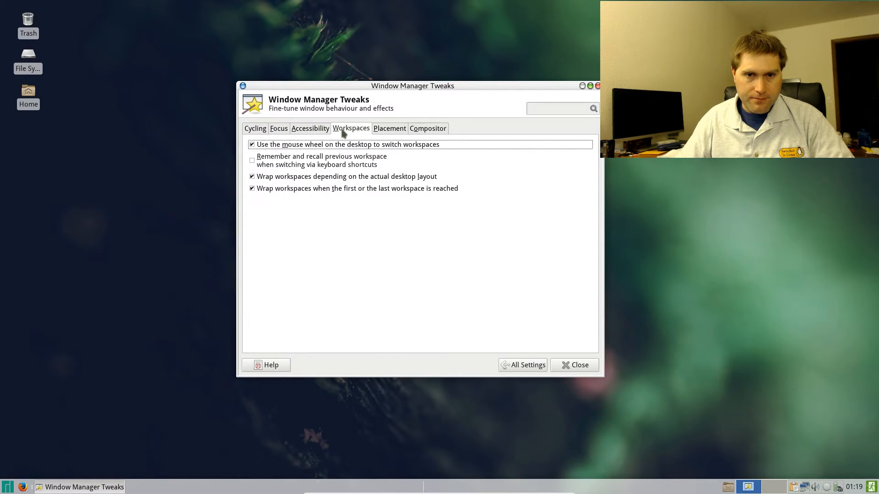
pyautogui.click(389, 133)
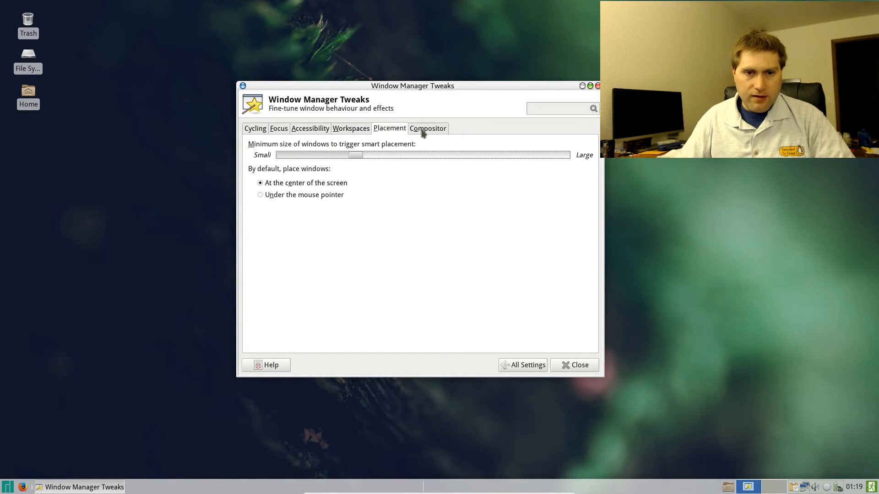
pyautogui.click(424, 132)
pyautogui.click(390, 131)
pyautogui.click(364, 134)
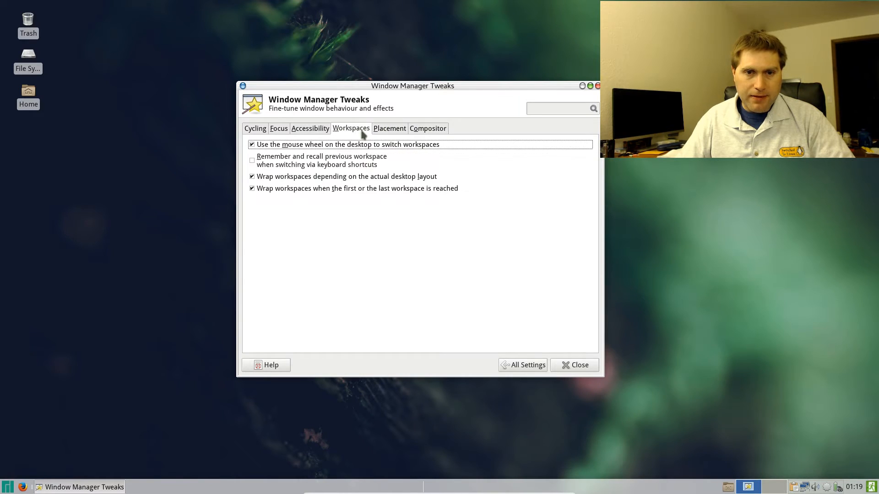
pyautogui.click(306, 132)
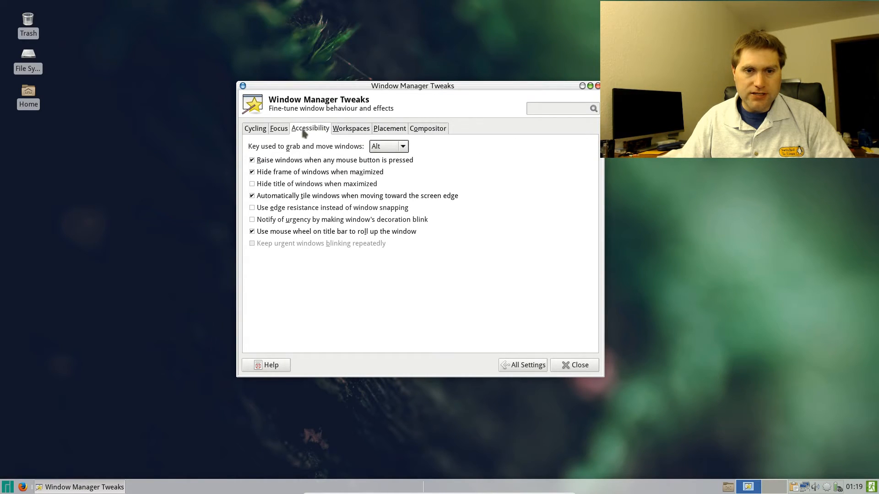
pyautogui.click(257, 130)
pyautogui.click(520, 366)
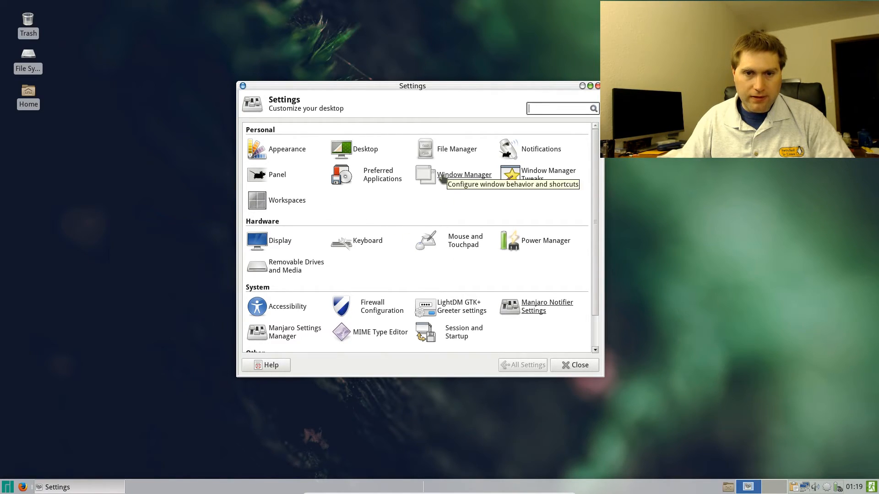
# Step: Reopen the Window Manager settings and look through the keyboard, focus and advanced options again
pyautogui.click(456, 178)
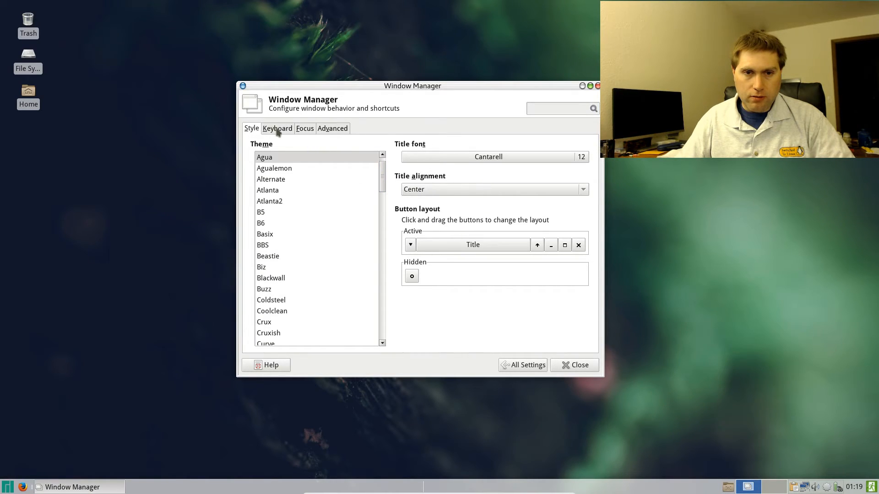
pyautogui.click(280, 129)
pyautogui.click(310, 132)
pyautogui.click(330, 131)
pyautogui.click(303, 129)
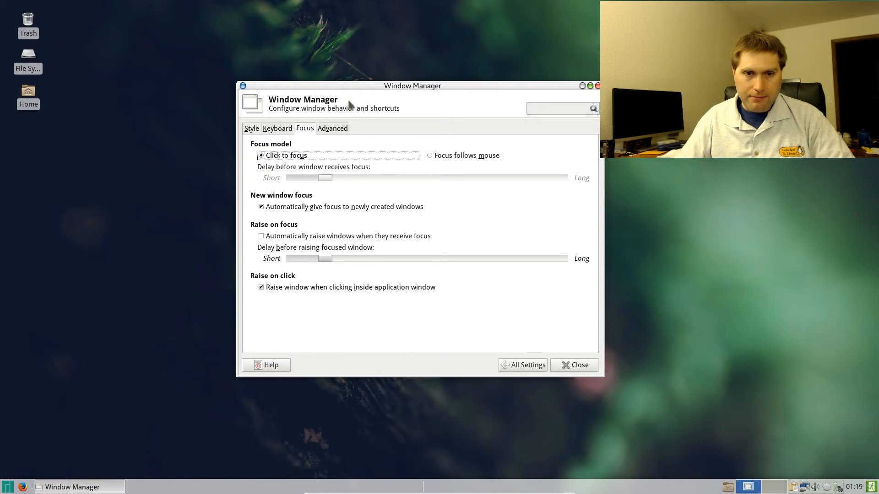
pyautogui.click(346, 129)
# Step: Move the Window Manager window left across the desktop and go back to the overview of all settings
pyautogui.moveTo(349, 87); pyautogui.dragTo(254, 93)
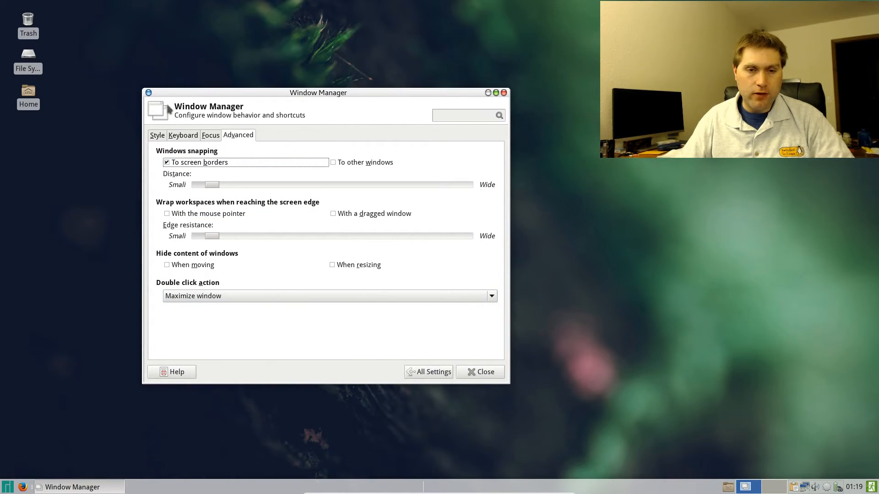
pyautogui.click(228, 135)
pyautogui.click(158, 135)
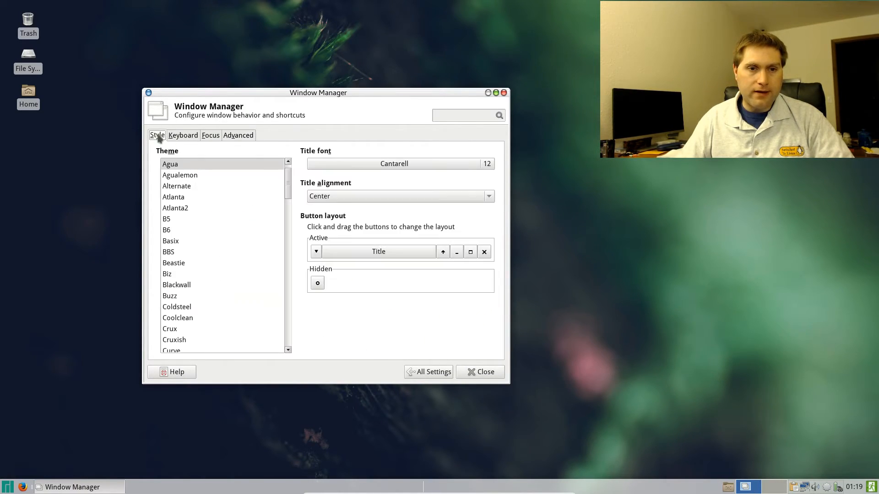
pyautogui.click(428, 372)
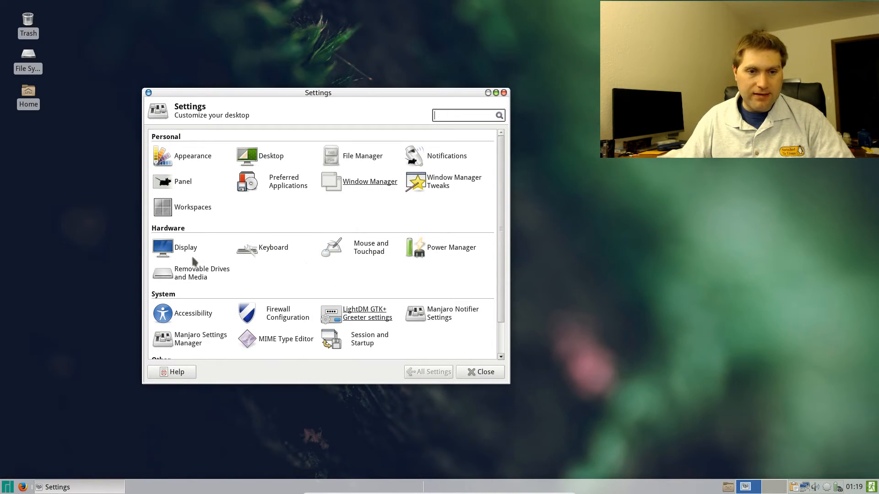
# Step: Look through the File Manager preferences for display, side pane, behavior and advanced options, and close them
pyautogui.scroll(-2, 438, 273)
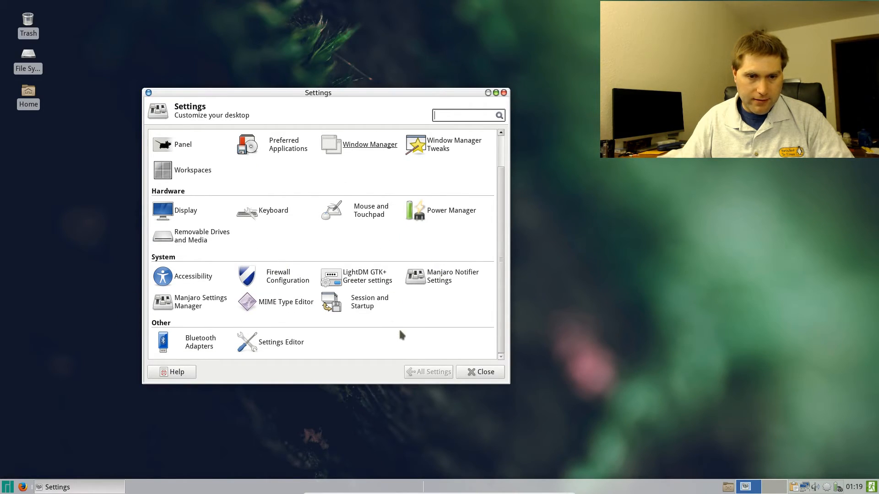
pyautogui.scroll(2, 399, 328)
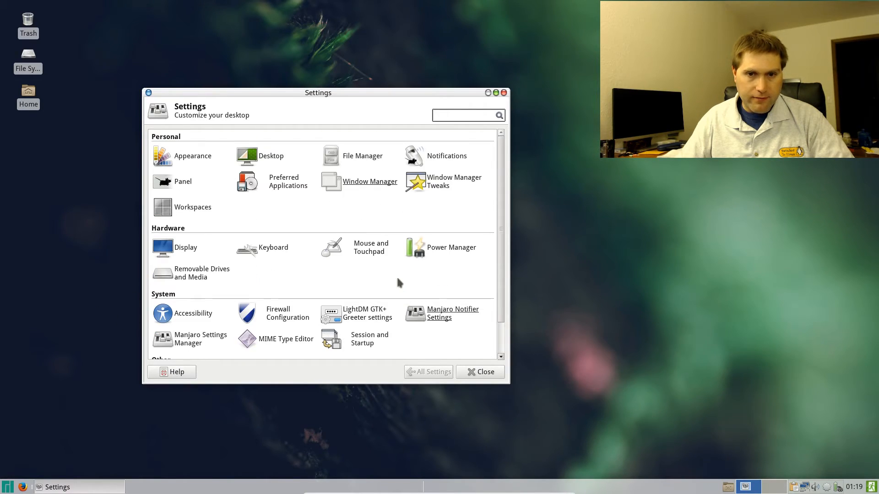
pyautogui.click(351, 162)
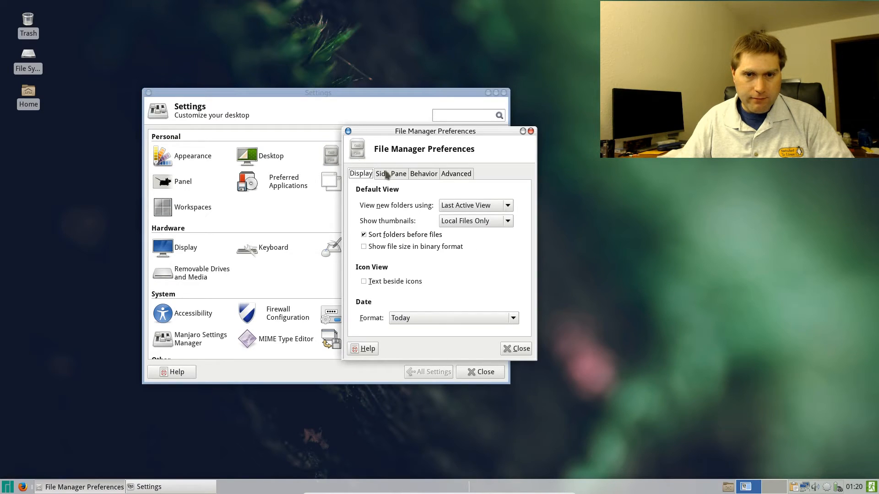
pyautogui.click(388, 174)
pyautogui.click(425, 174)
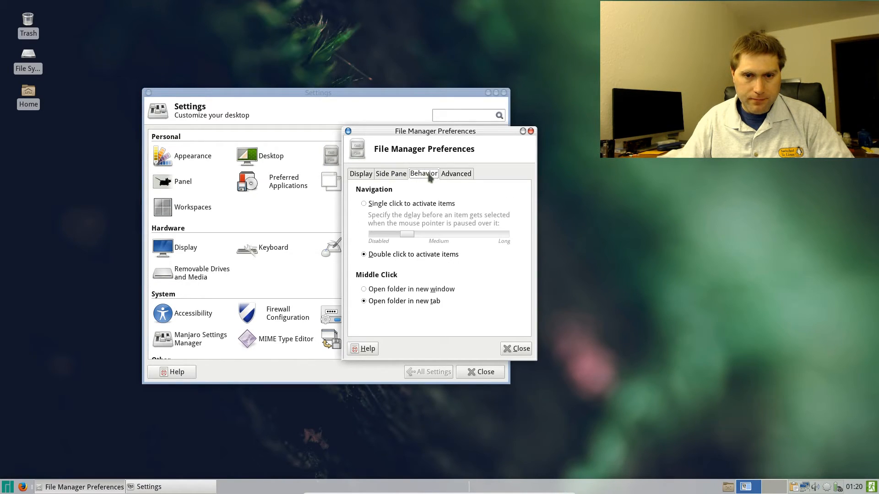
pyautogui.click(454, 178)
pyautogui.click(358, 176)
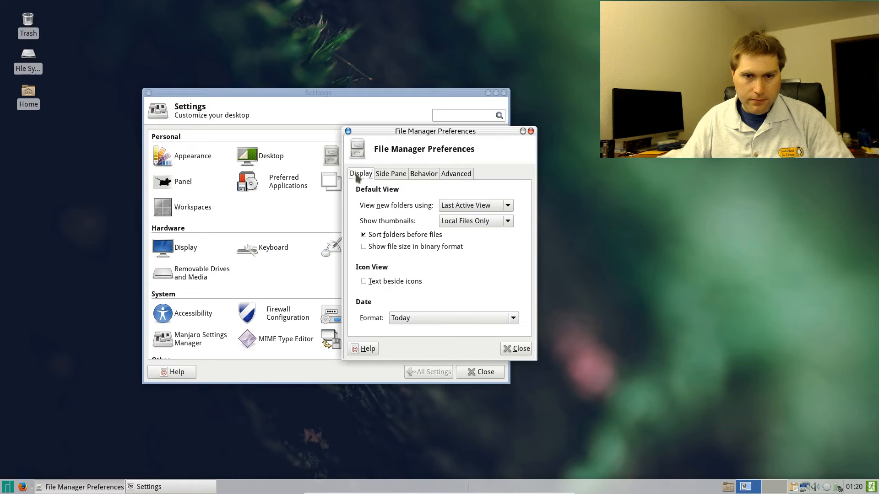
pyautogui.click(531, 131)
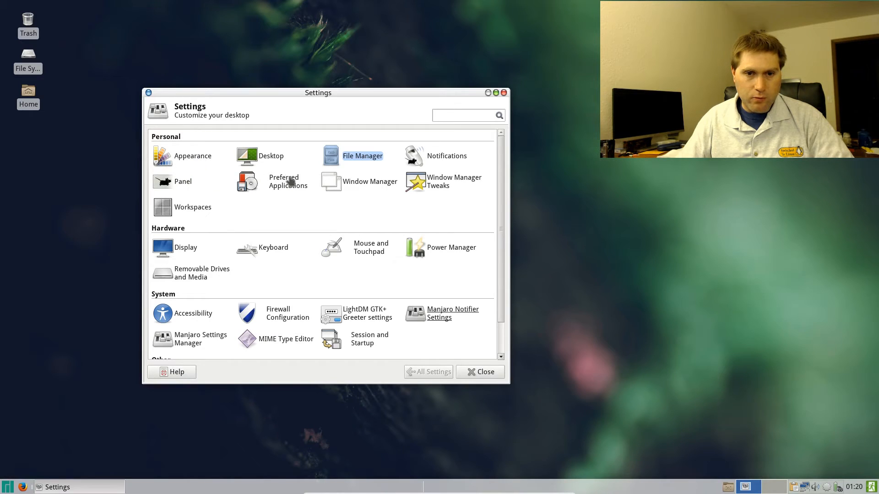
# Step: Look through the Window Manager Tweaks for focus, accessibility, workspaces, placement and compositor once more
pyautogui.click(431, 181)
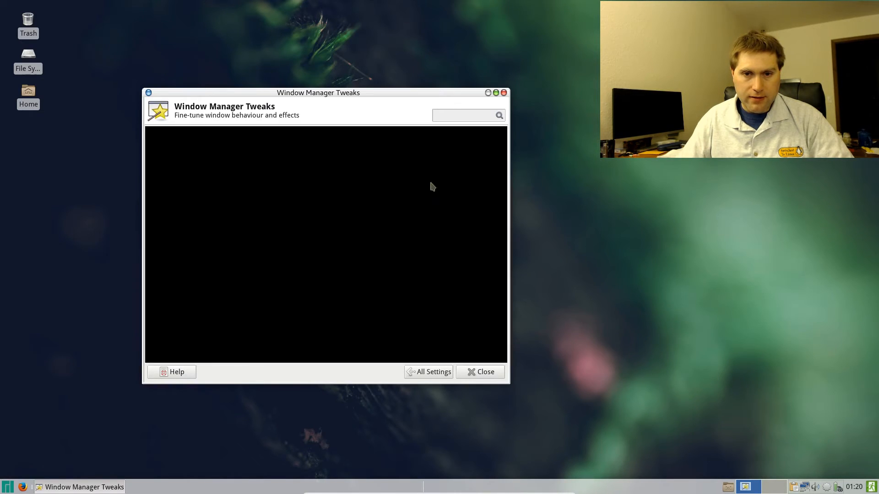
pyautogui.click(184, 136)
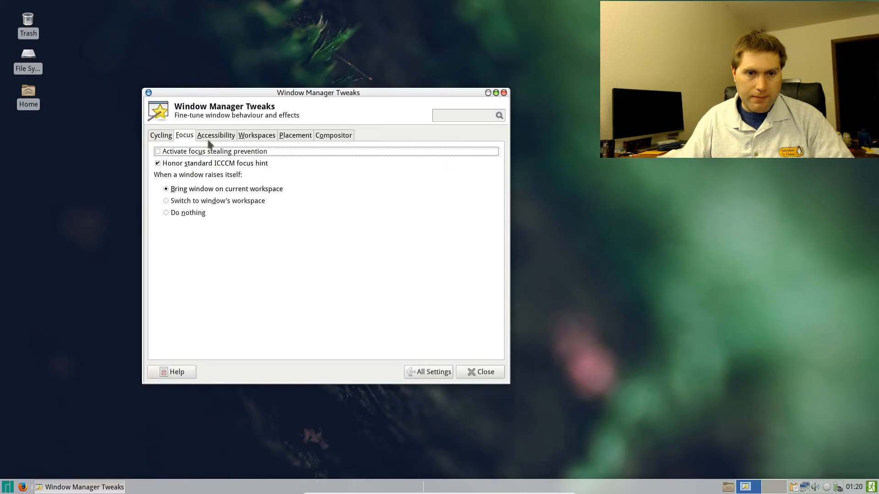
pyautogui.click(206, 137)
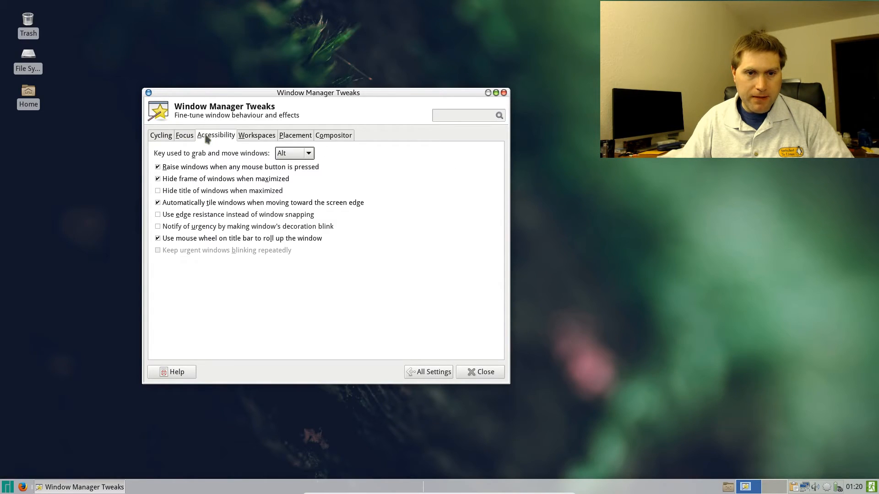
pyautogui.click(183, 136)
pyautogui.click(229, 137)
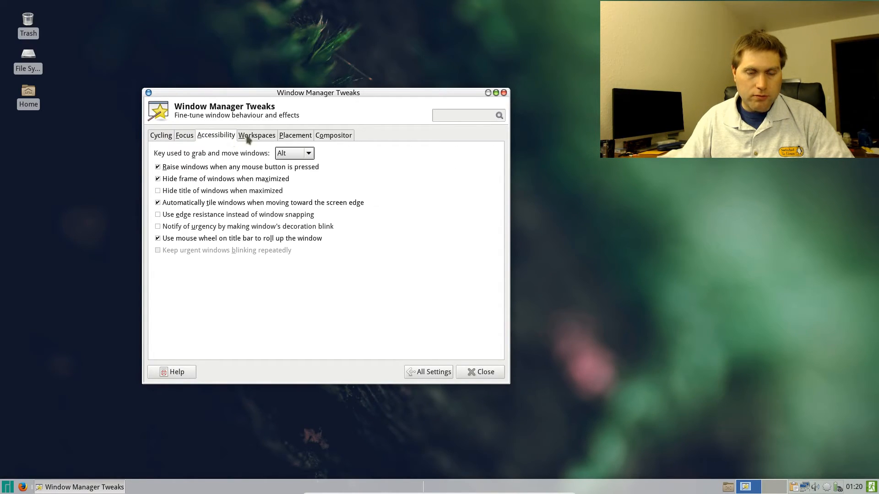
pyautogui.click(250, 136)
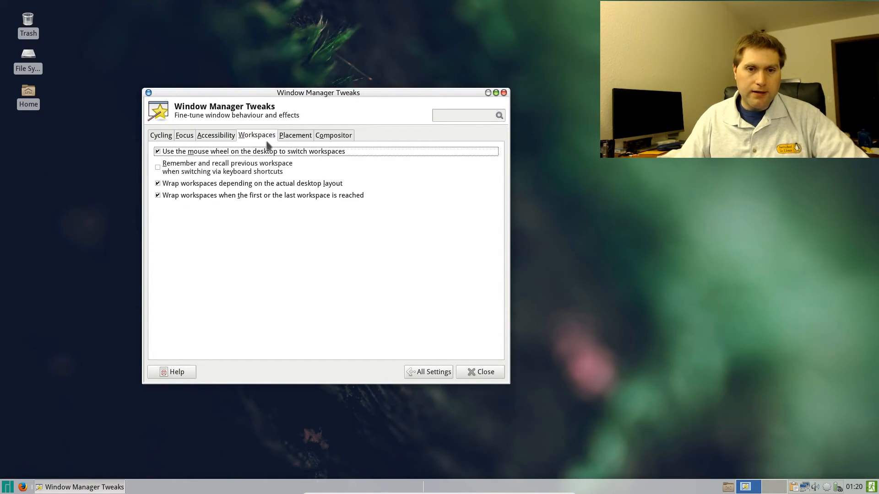
pyautogui.click(293, 136)
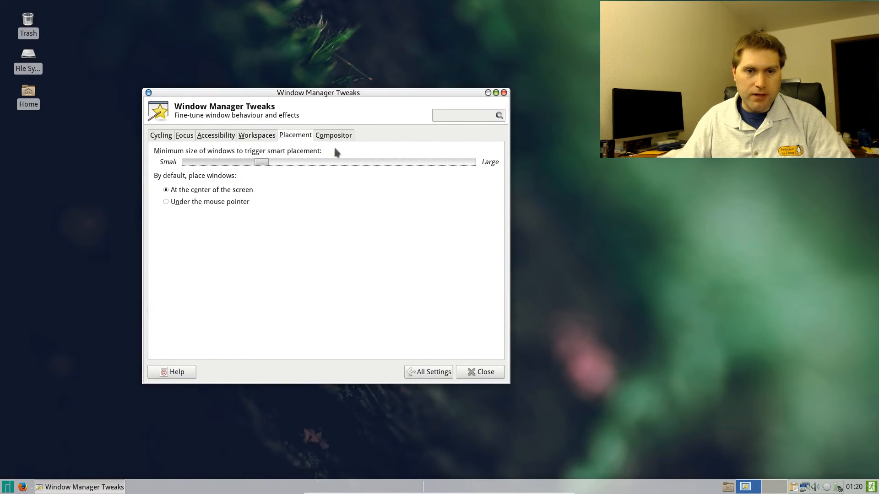
pyautogui.click(331, 136)
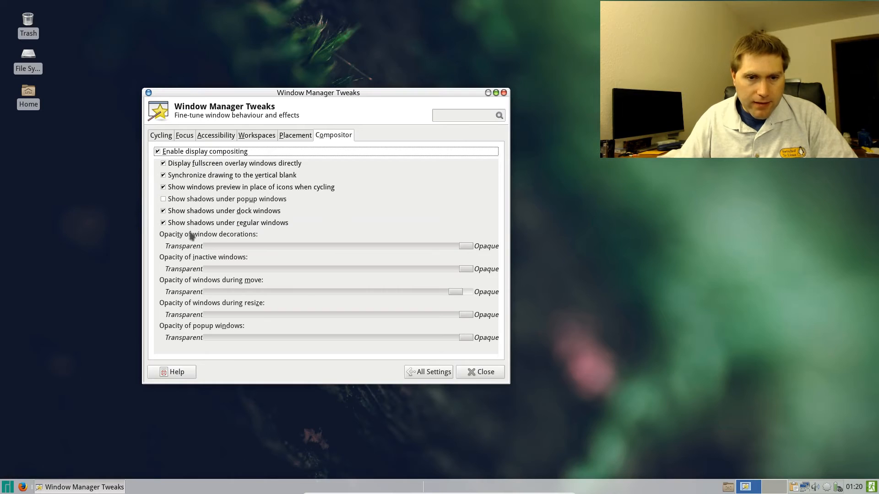
# Step: Open the Home folder from the desktop and move its window clear of the Window Manager Tweaks window
pyautogui.click(38, 97)
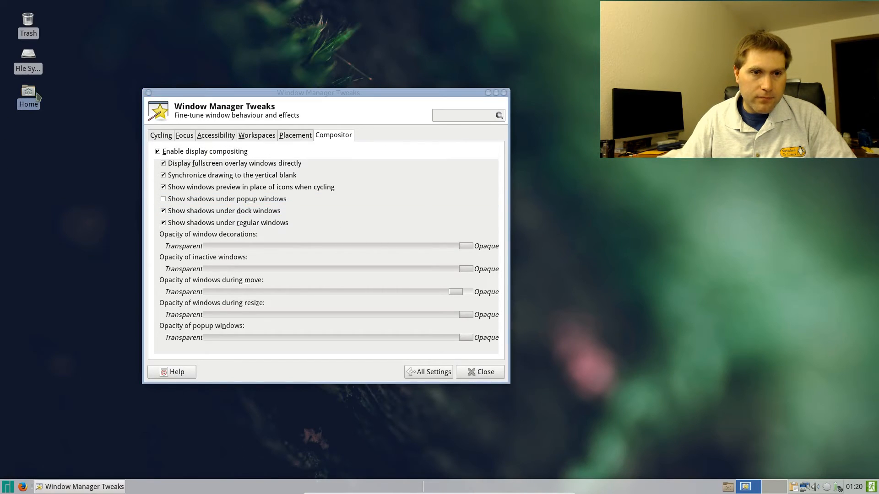
pyautogui.doubleClick(24, 98)
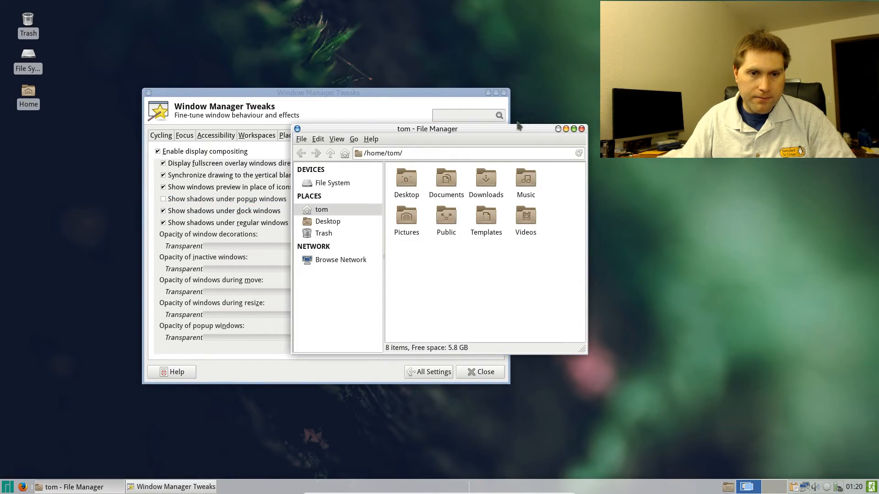
pyautogui.moveTo(498, 125); pyautogui.dragTo(770, 50)
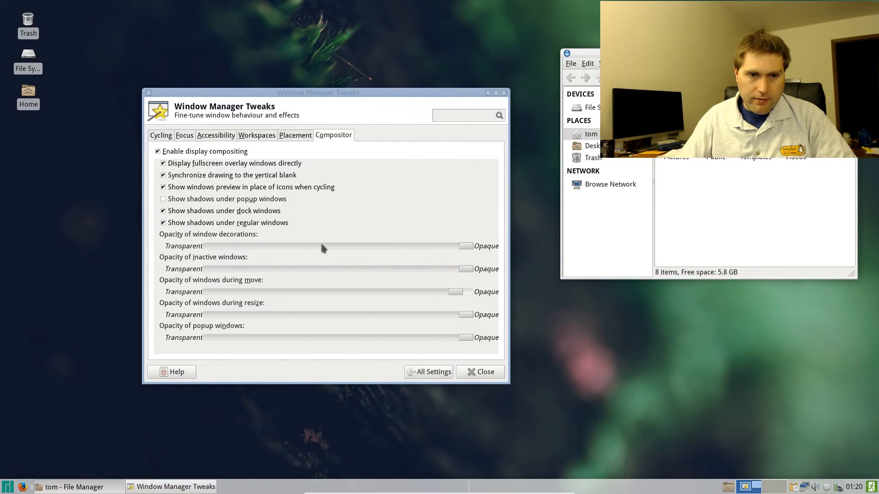
# Step: Turn off shadows under regular windows and lower the opacity of inactive windows and of windows during move
pyautogui.click(331, 224)
pyautogui.moveTo(461, 247); pyautogui.dragTo(398, 245)
pyautogui.moveTo(393, 250); pyautogui.dragTo(389, 269)
pyautogui.moveTo(458, 293); pyautogui.dragTo(429, 293)
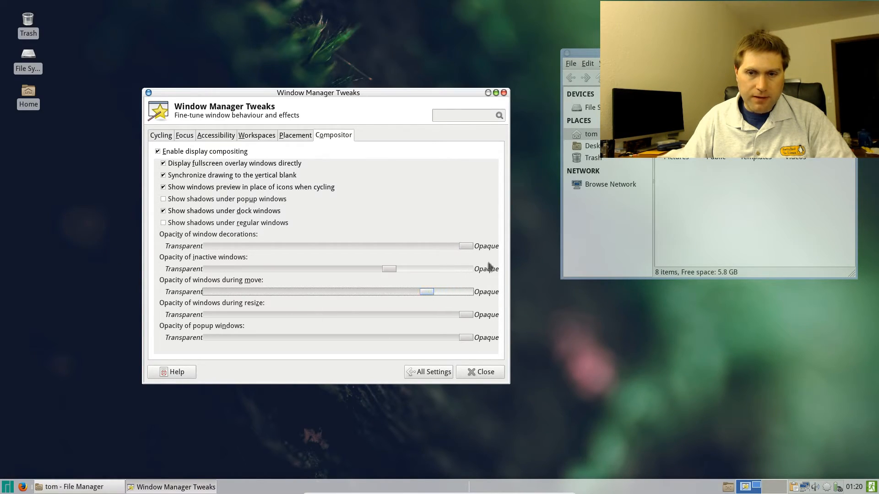
# Step: Shift the file manager window slightly, make inactive windows a little more opaque, and return to the settings overview
pyautogui.moveTo(570, 172)
pyautogui.mouseDown()
pyautogui.moveTo(313, 158)
pyautogui.moveTo(500, 174)
pyautogui.moveTo(561, 157)
pyautogui.mouseUp()
pyautogui.click(394, 109)
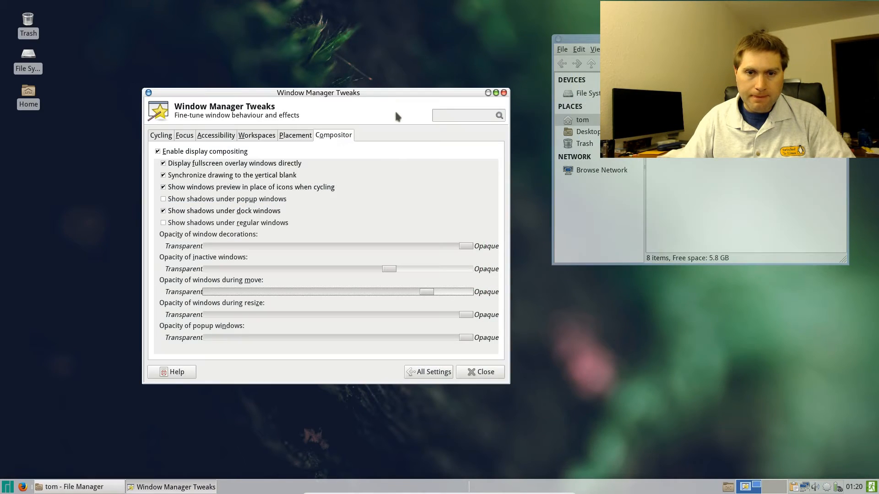
pyautogui.moveTo(393, 269); pyautogui.dragTo(420, 270)
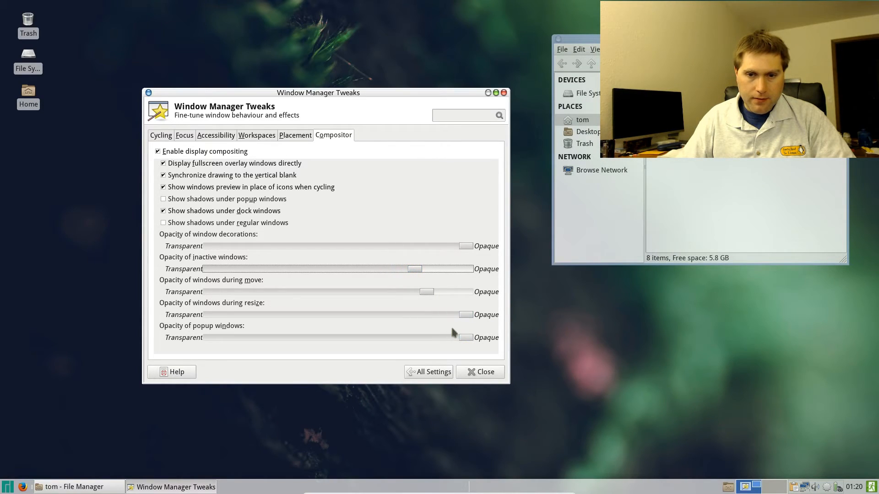
pyautogui.click(163, 136)
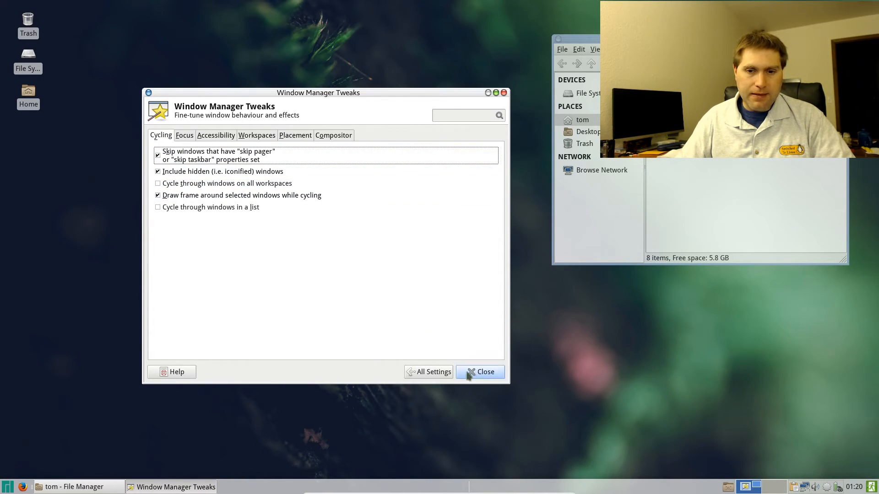
pyautogui.click(444, 372)
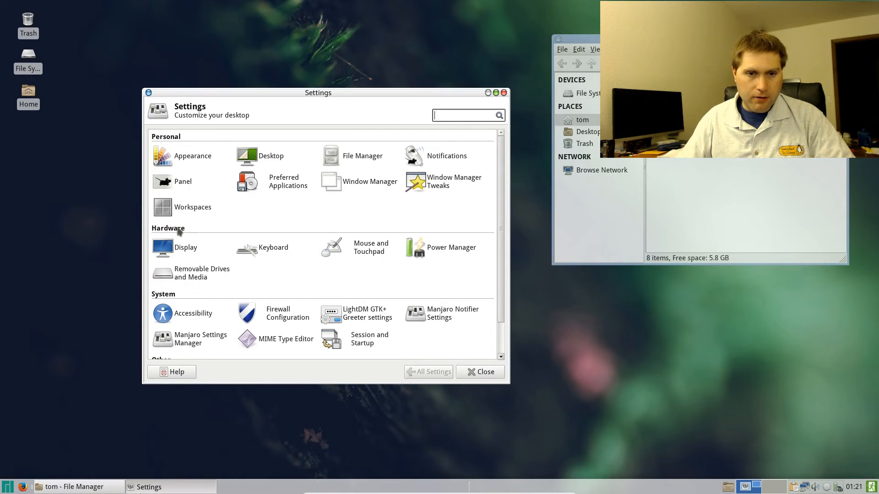
# Step: Look through the Removable Drives and Media options for storage, multimedia, cameras, PDAs, printers and input devices, and close them
pyautogui.moveTo(501, 255); pyautogui.dragTo(495, 288)
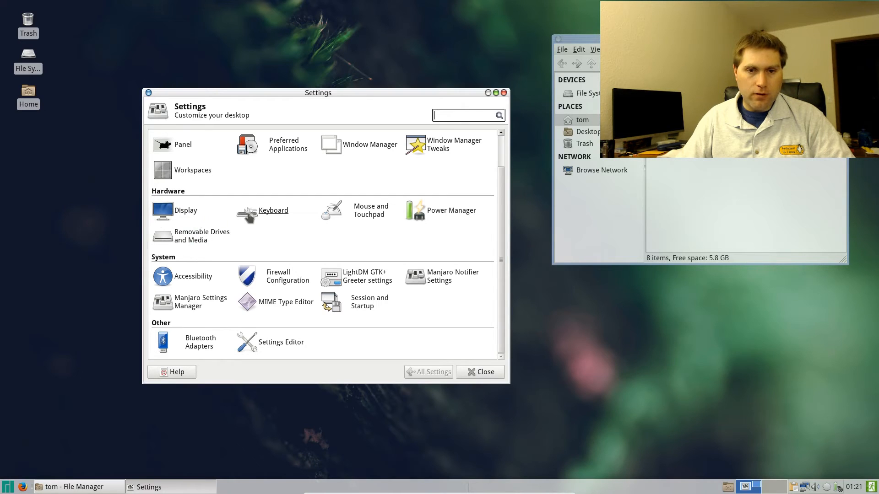
pyautogui.click(200, 246)
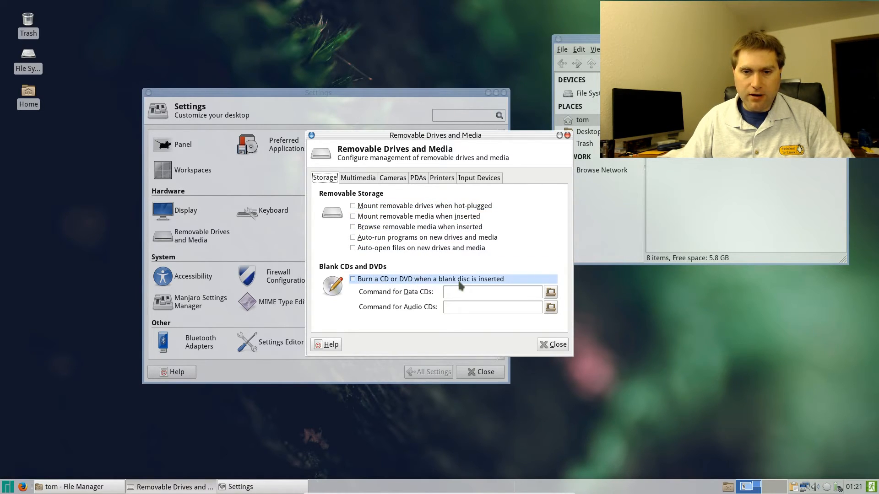
pyautogui.click(356, 178)
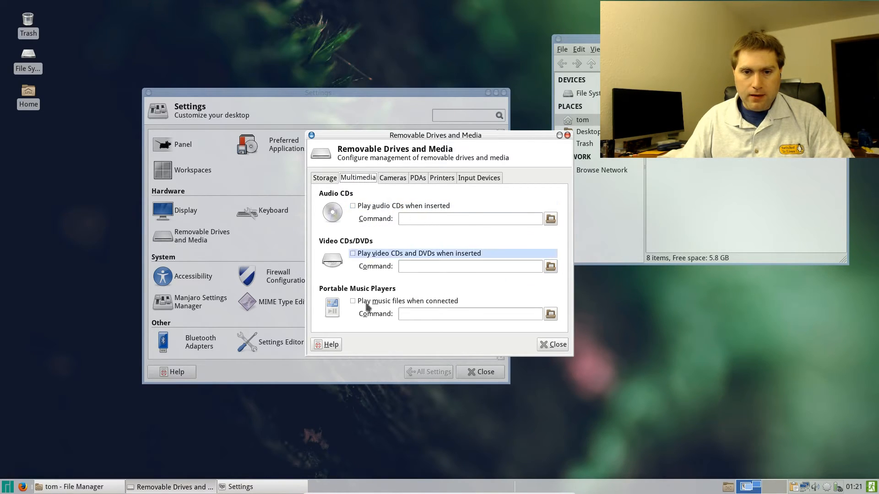
pyautogui.click(395, 179)
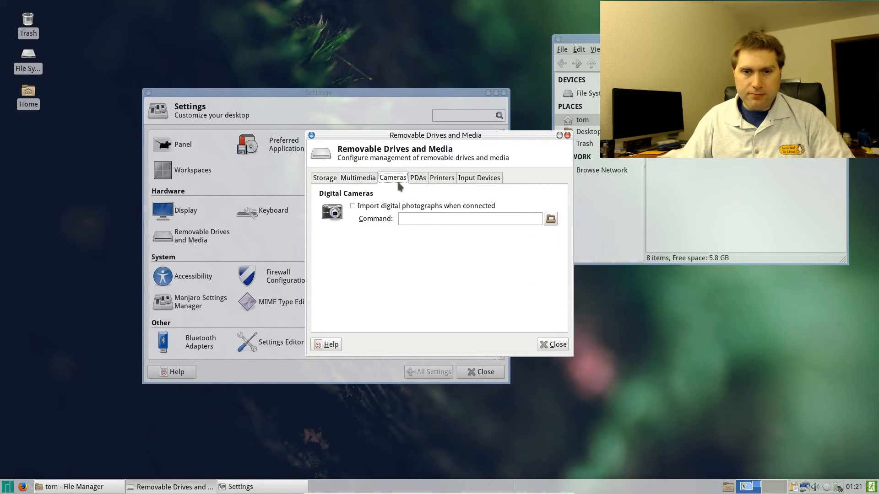
pyautogui.click(422, 181)
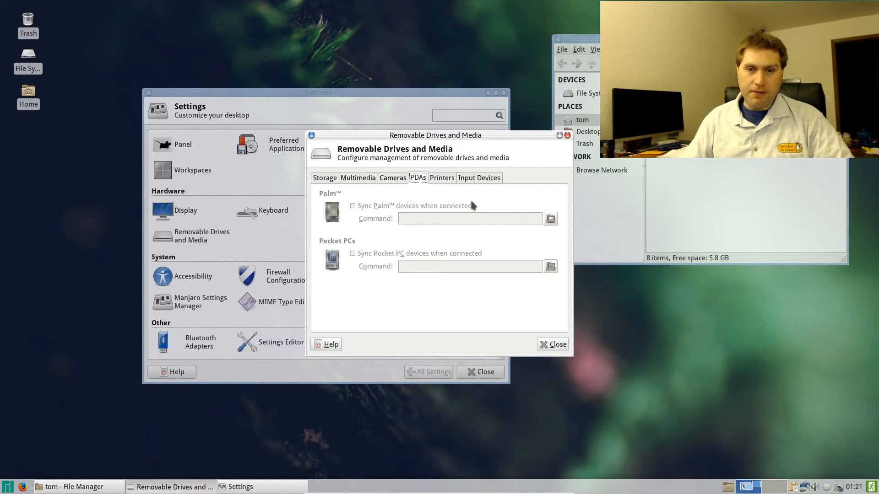
pyautogui.click(444, 181)
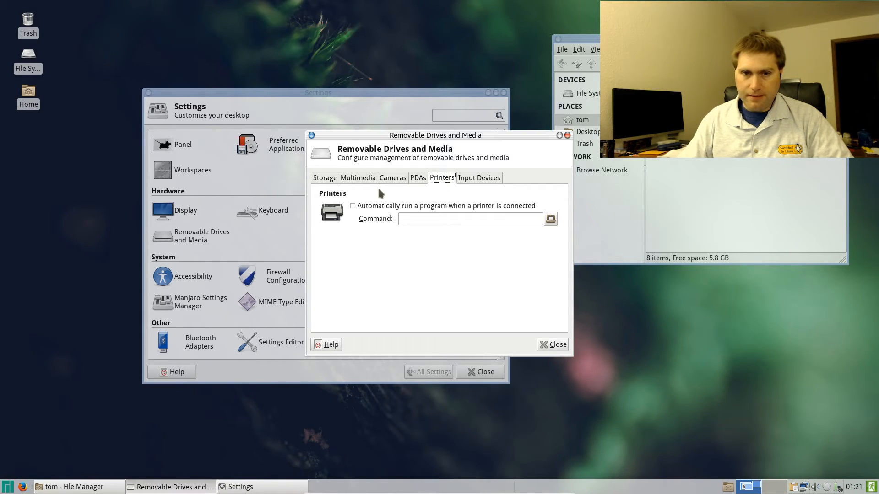
pyautogui.click(502, 184)
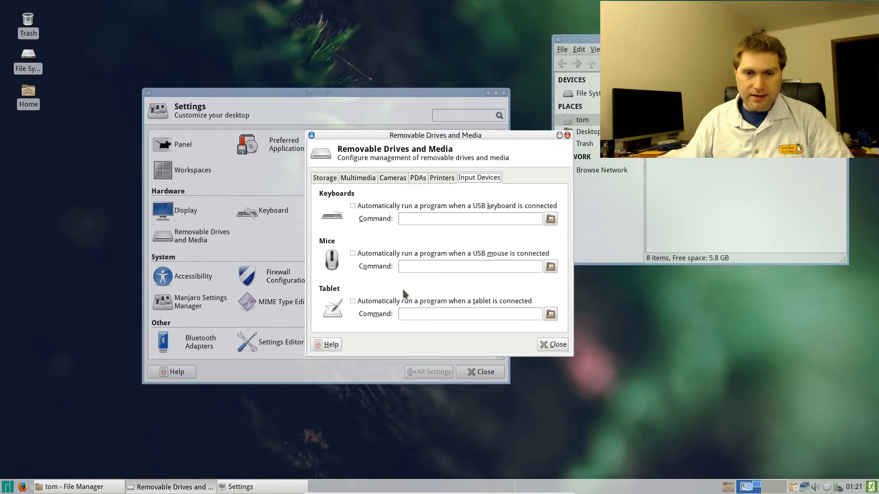
pyautogui.click(326, 179)
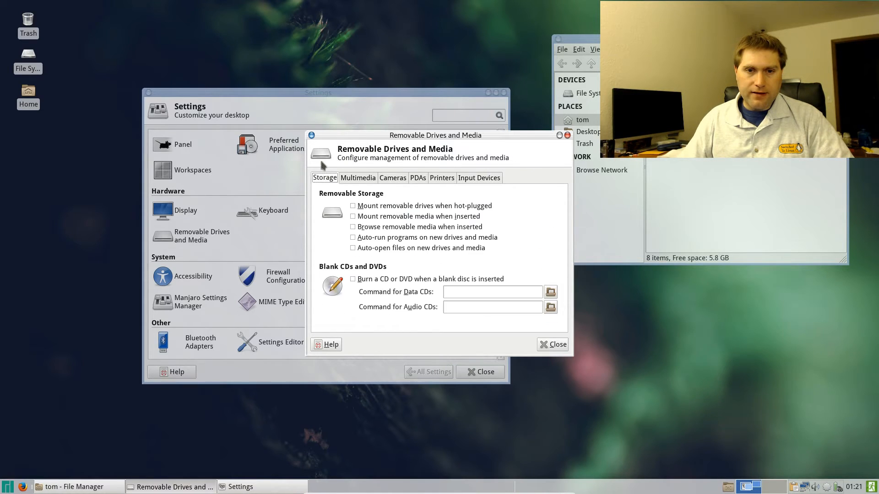
pyautogui.click(568, 135)
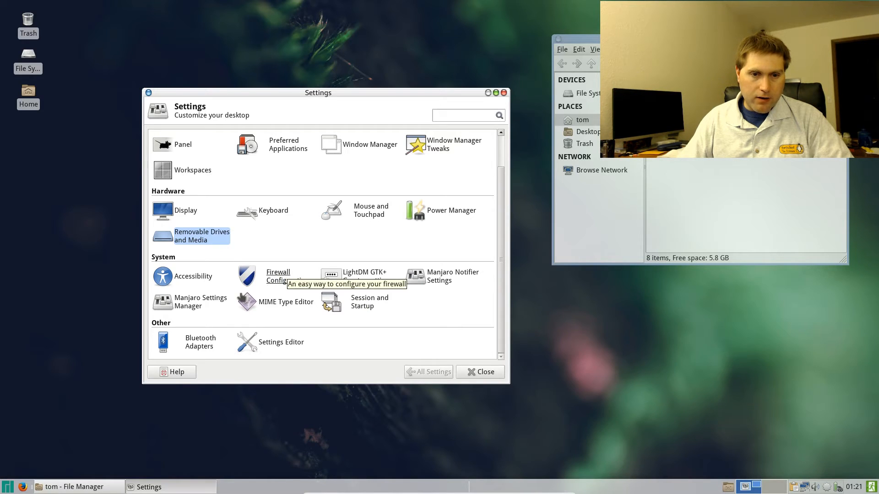
# Step: Open the Manjaro Settings Manager by entering the account password, look over its system and hardware modules, and close it
pyautogui.click(192, 303)
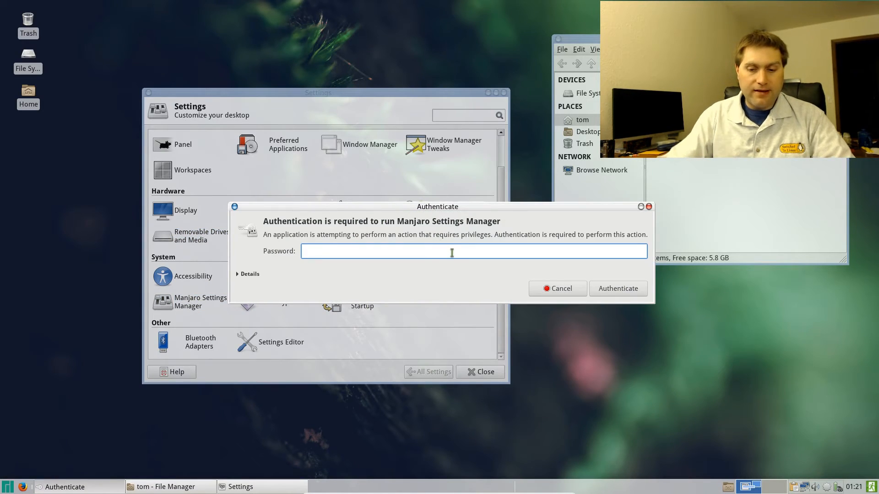
pyautogui.write('*******')
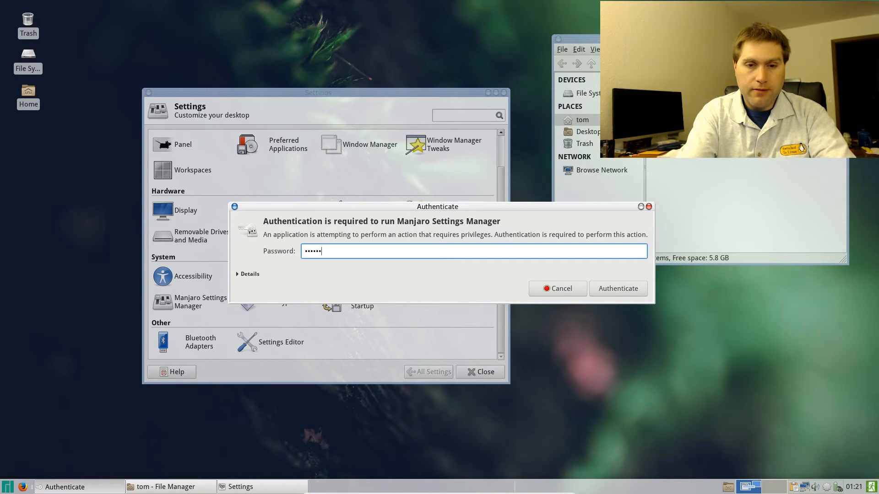
pyautogui.click(615, 292)
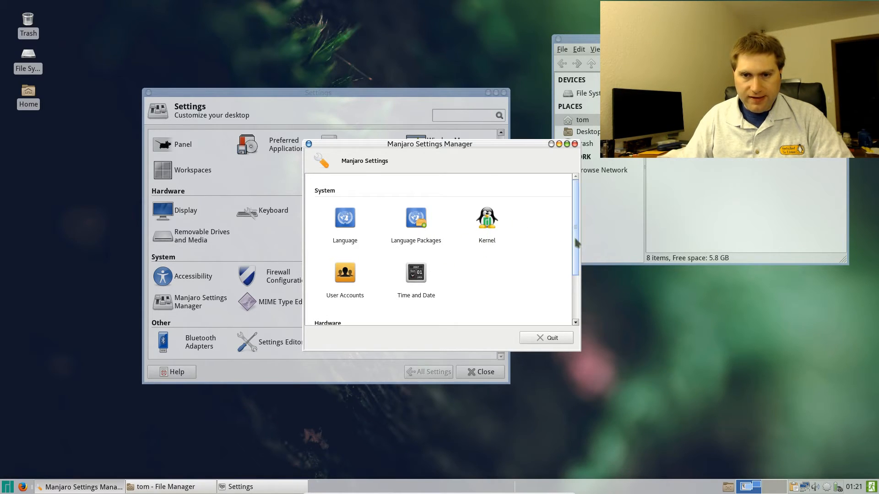
pyautogui.moveTo(575, 242); pyautogui.dragTo(576, 293)
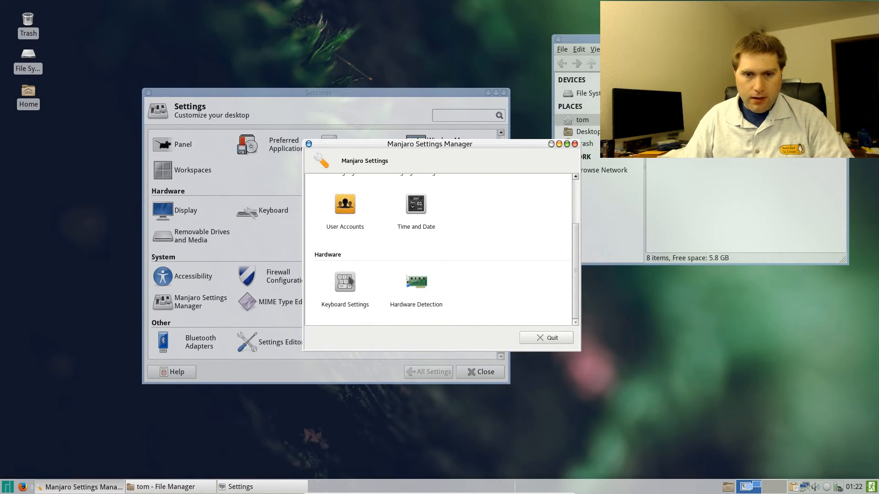
pyautogui.click(575, 144)
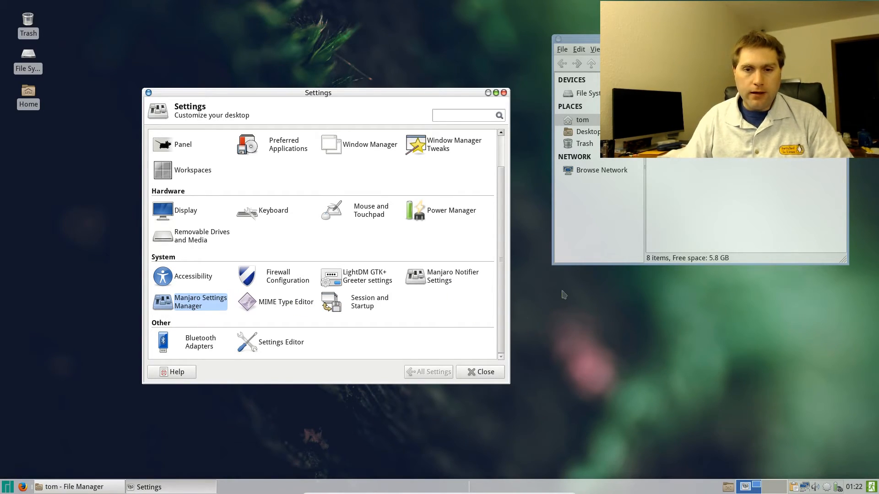
# Step: Open the Settings Editor and examine the properties of the channels from displays down to xfce4-notifyd
pyautogui.click(302, 341)
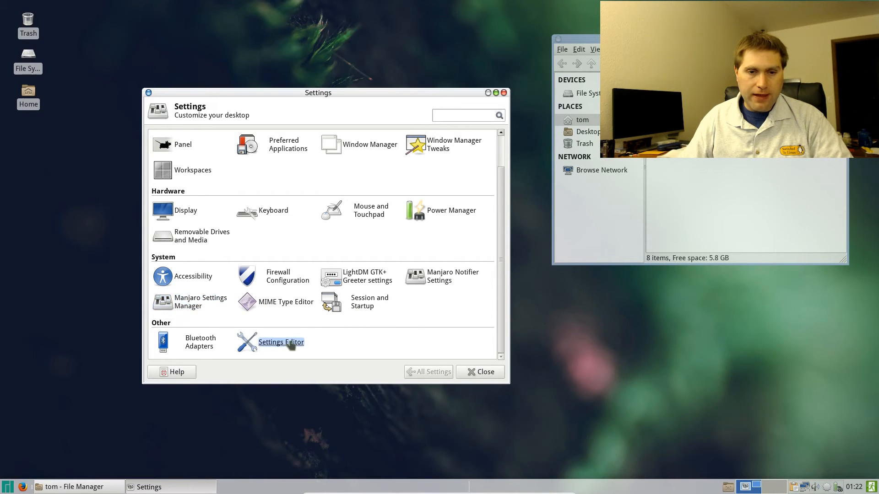
pyautogui.click(161, 149)
pyautogui.click(163, 159)
pyautogui.click(164, 170)
pyautogui.click(165, 180)
pyautogui.click(163, 191)
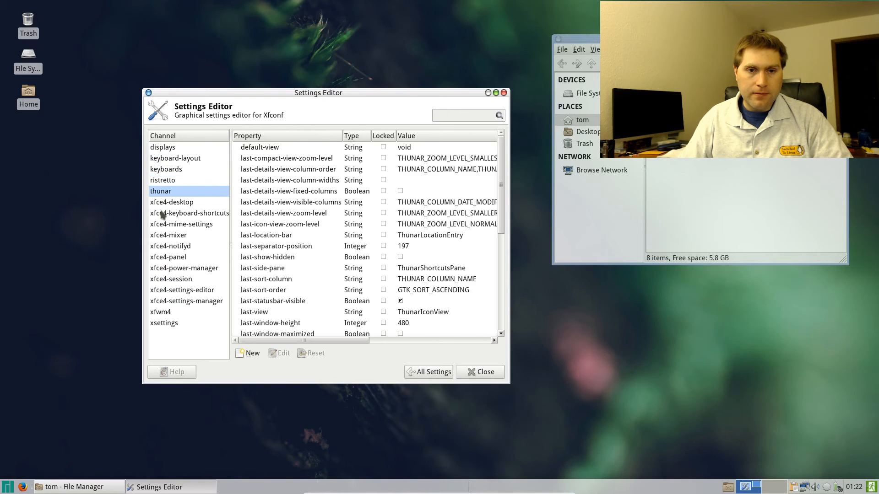
pyautogui.click(165, 213)
pyautogui.click(166, 224)
pyautogui.click(168, 235)
pyautogui.click(169, 247)
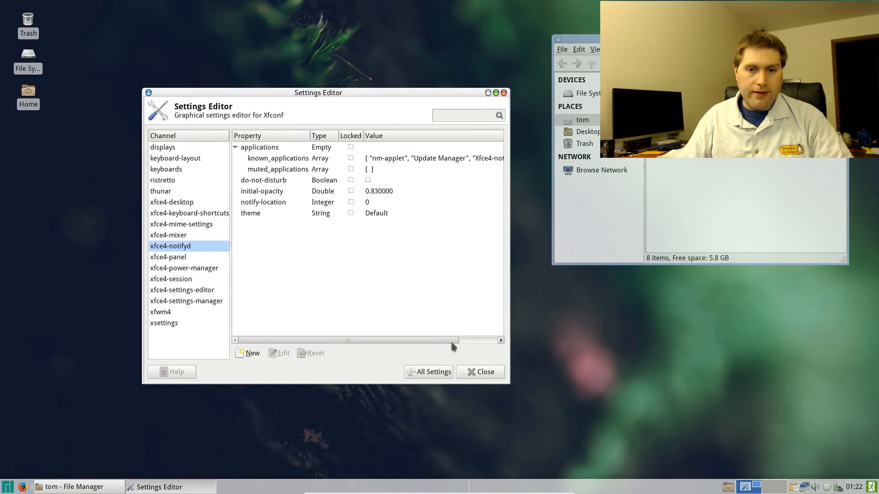
# Step: Leave the Settings Editor and close both the Settings and file manager windows
pyautogui.click(419, 371)
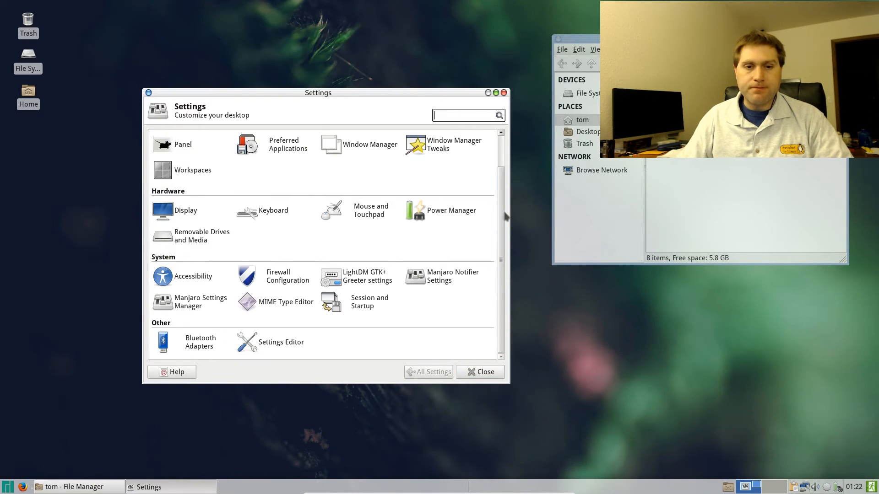
pyautogui.click(504, 93)
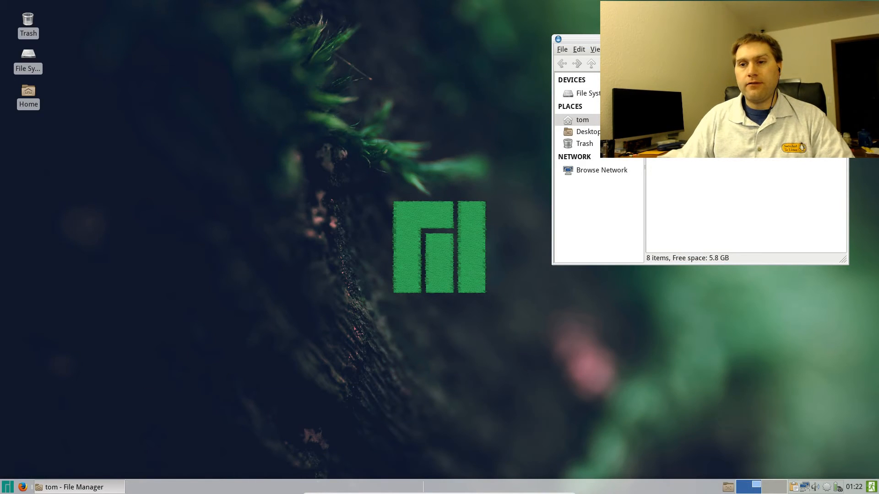
pyautogui.click(843, 39)
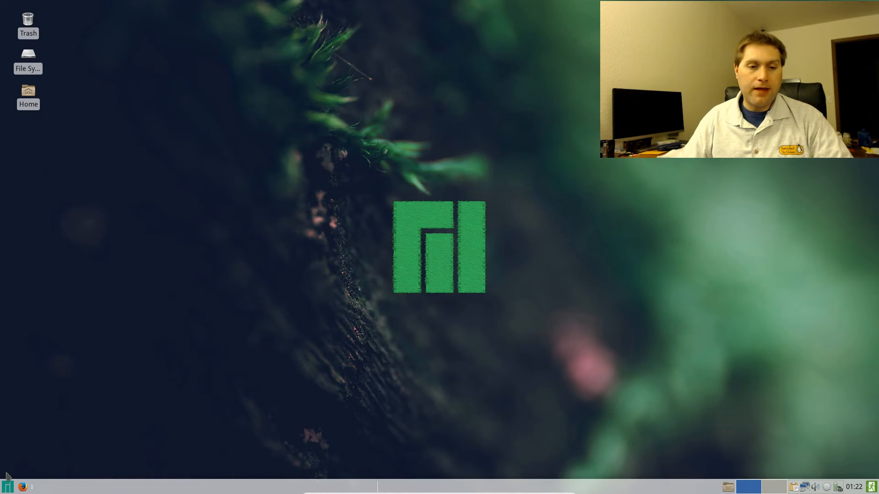
# Step: Open Add/Remove Software, look over the package groups, states and repositories, and close it
pyautogui.click(8, 487)
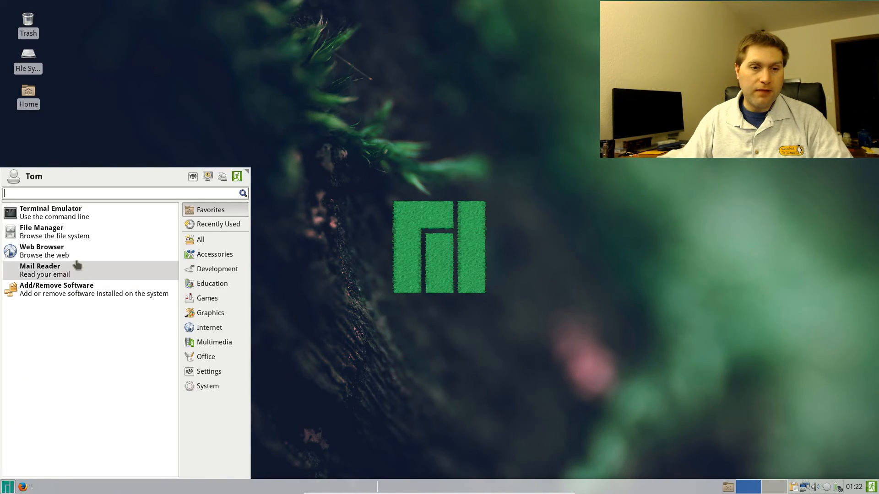
pyautogui.click(95, 293)
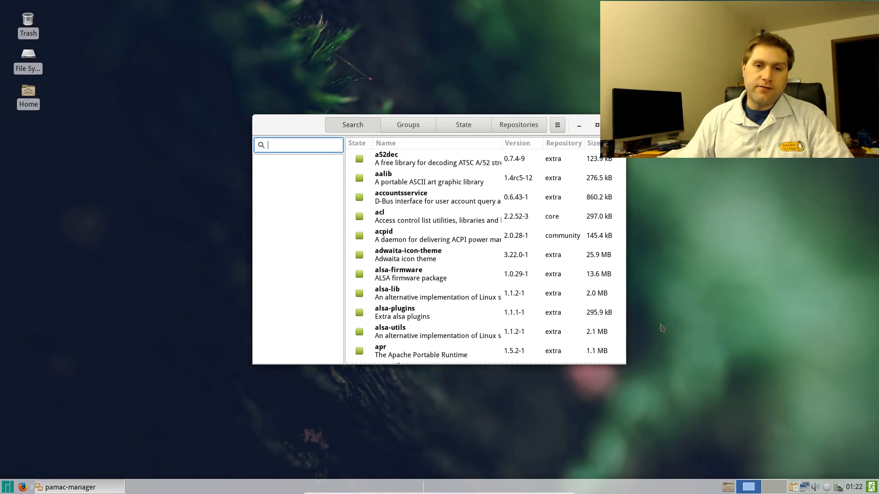
pyautogui.click(390, 128)
pyautogui.scroll(-15, 286, 210)
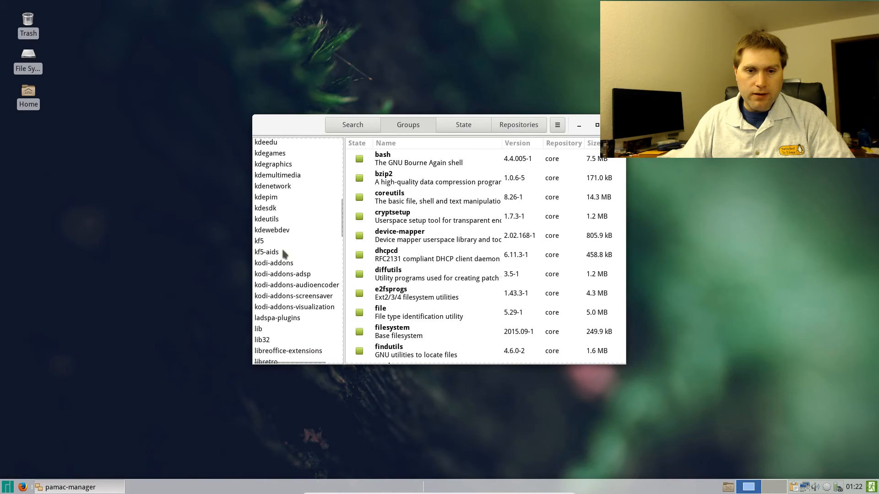
pyautogui.click(471, 126)
pyautogui.click(519, 128)
pyautogui.click(469, 129)
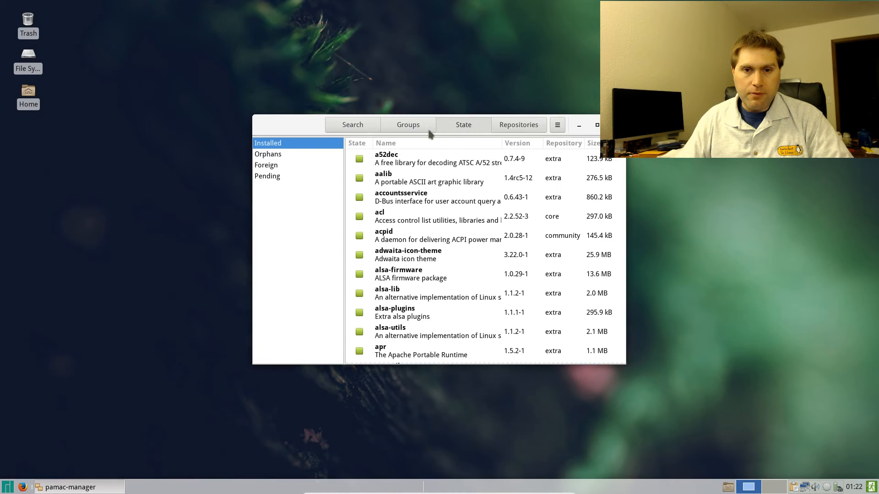
pyautogui.click(352, 126)
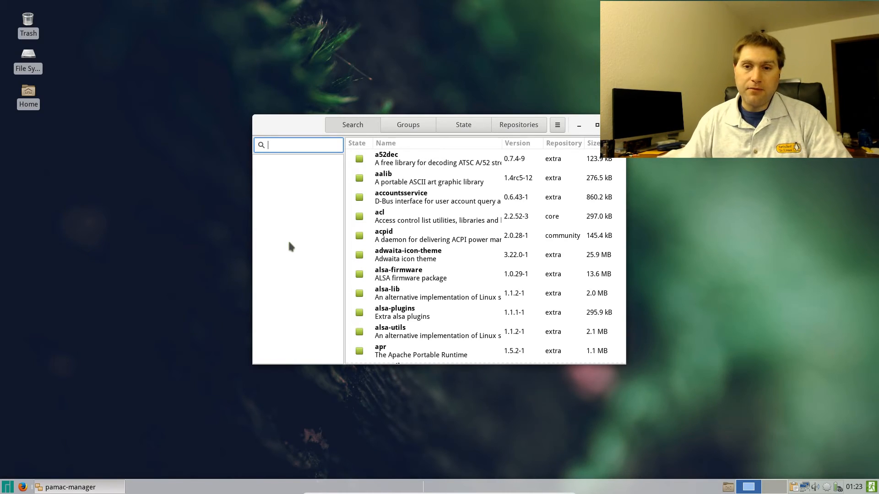
pyautogui.click(615, 125)
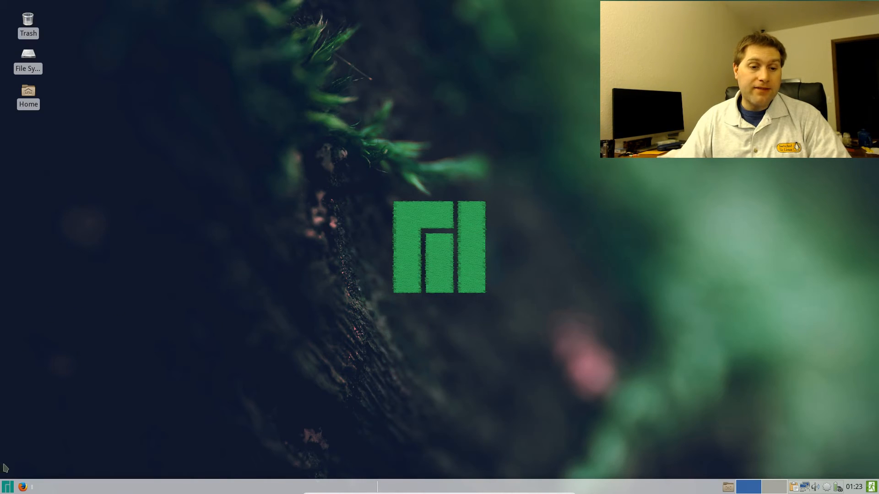
pyautogui.click(7, 487)
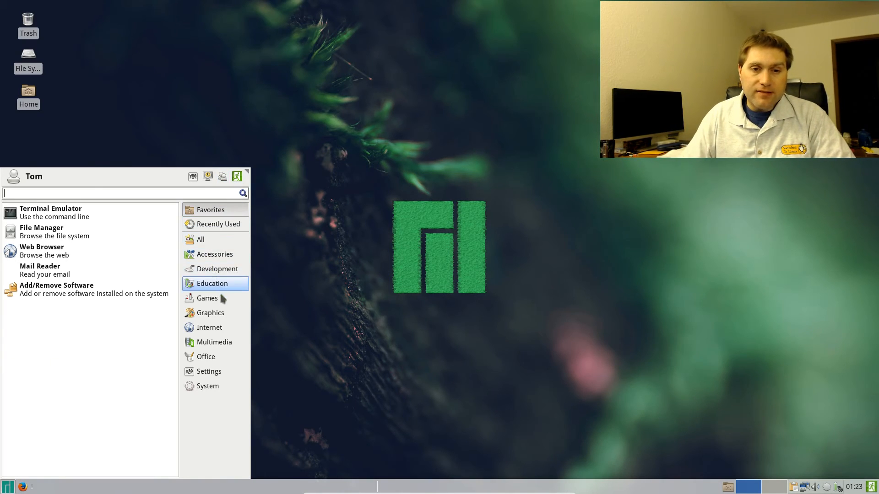
pyautogui.click(310, 224)
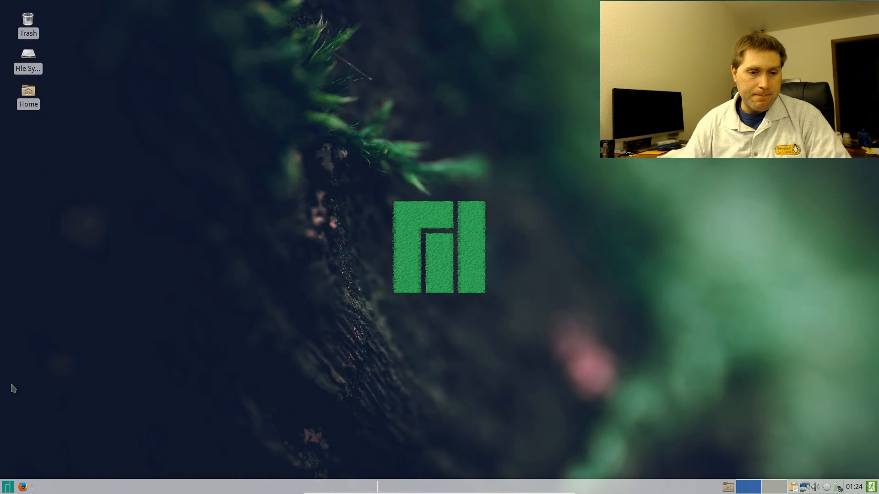
pyautogui.click(7, 487)
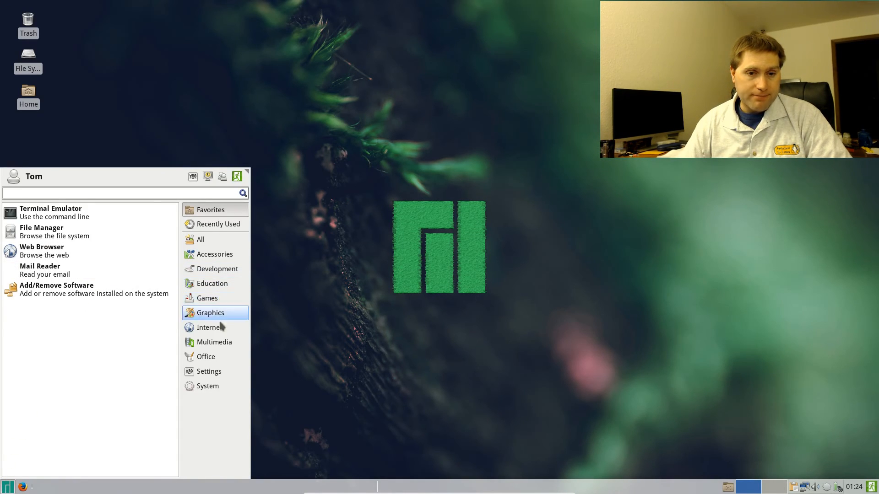
pyautogui.click(334, 150)
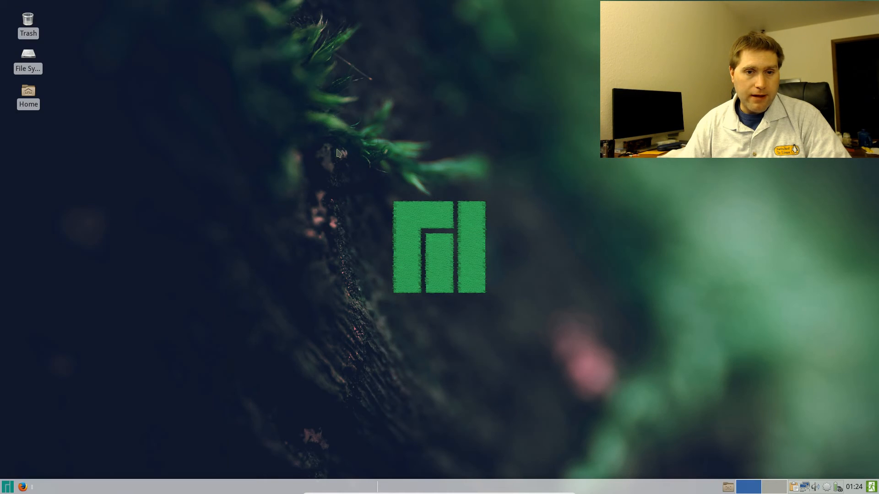
# Step: Open the Home folder from the desktop to view its contents and close the file manager
pyautogui.doubleClick(28, 93)
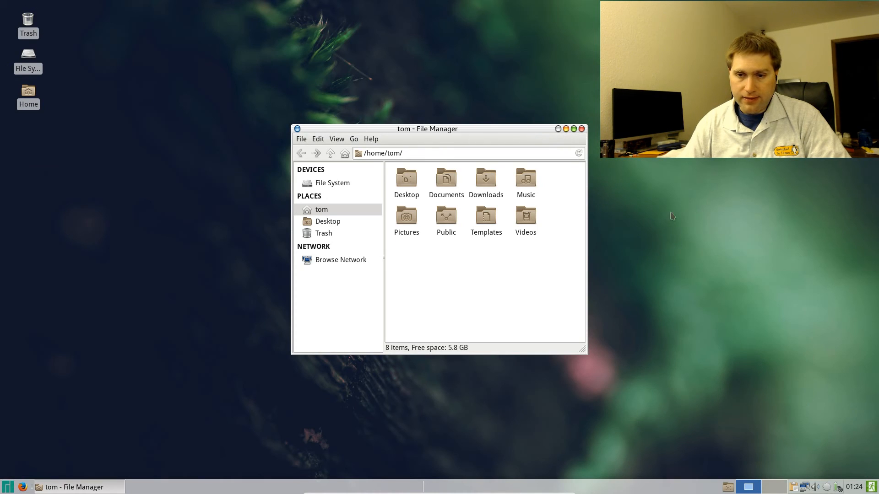
pyautogui.click(582, 129)
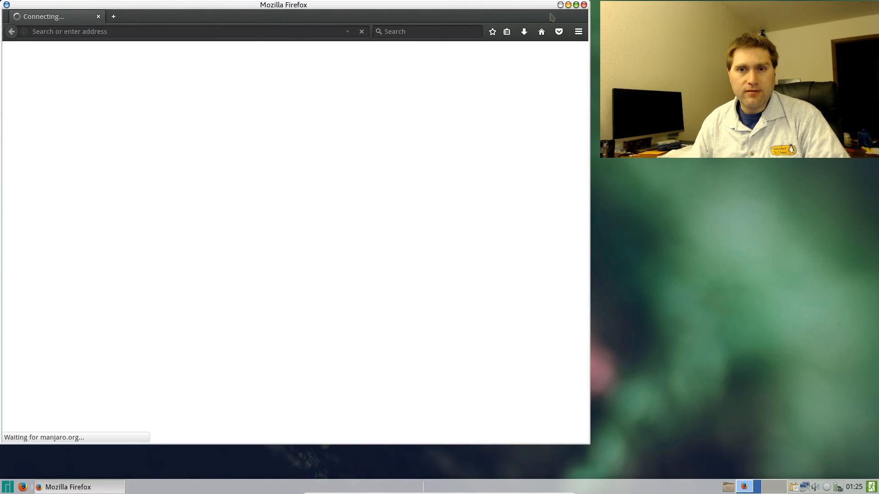
# Step: Maximize the Firefox window, search the web for youtube and open the YouTube site from the results
pyautogui.click(576, 5)
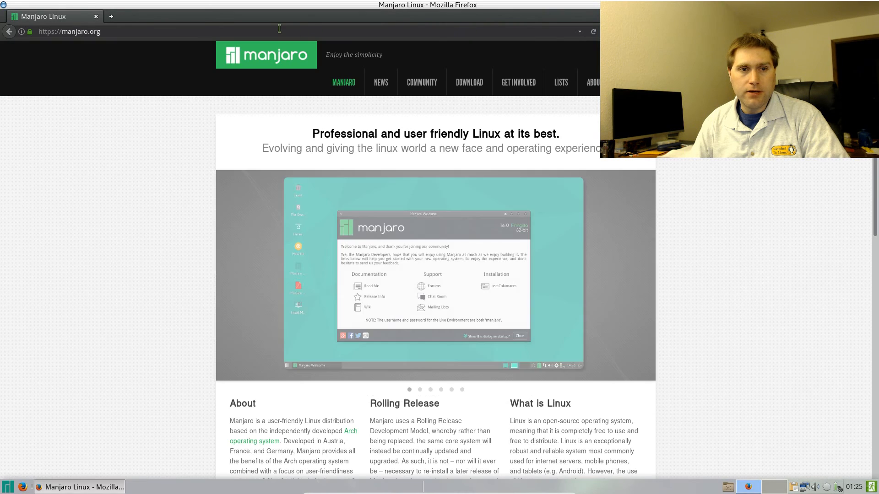
pyautogui.click(276, 29)
pyautogui.hotkey('ctrl', 'a')
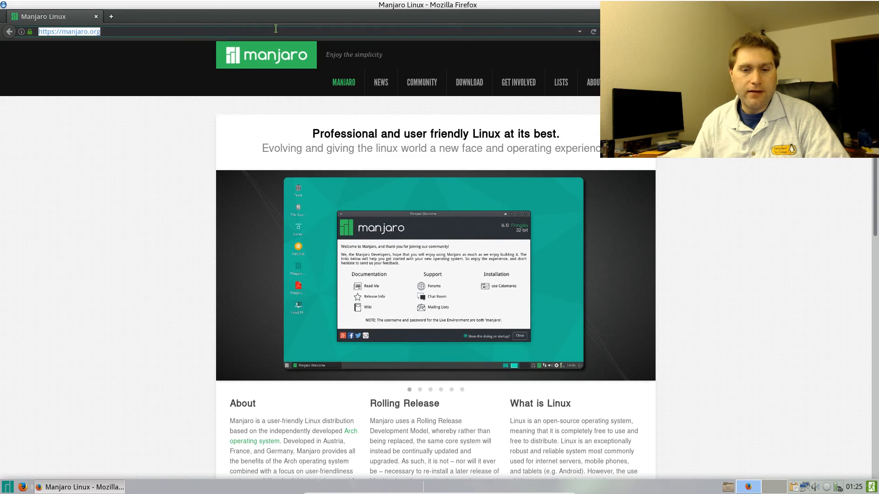
pyautogui.write('youtube')
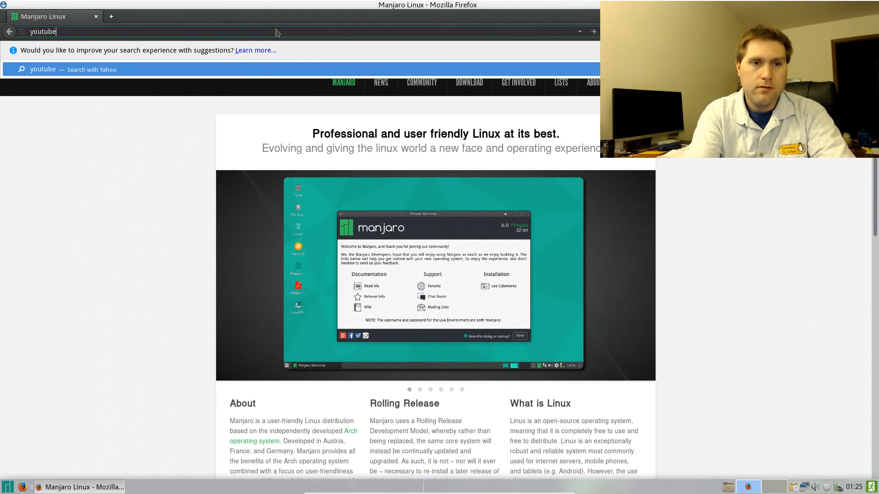
pyautogui.press('Return')
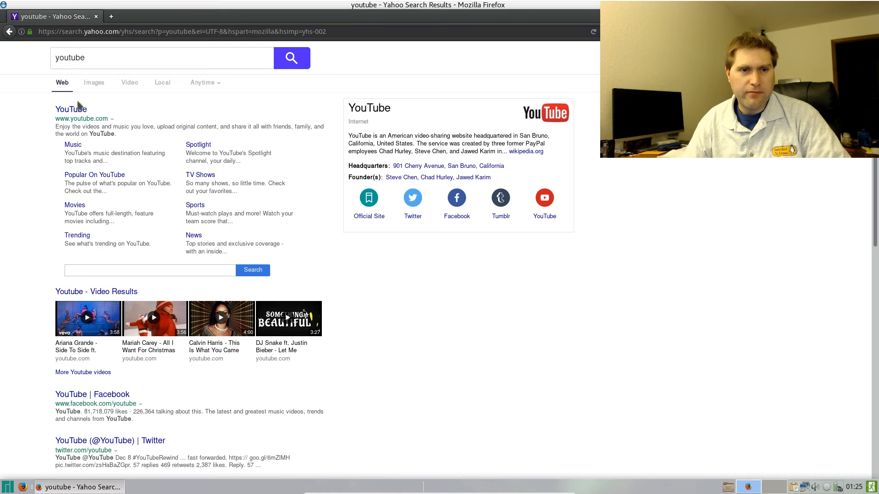
pyautogui.click(66, 109)
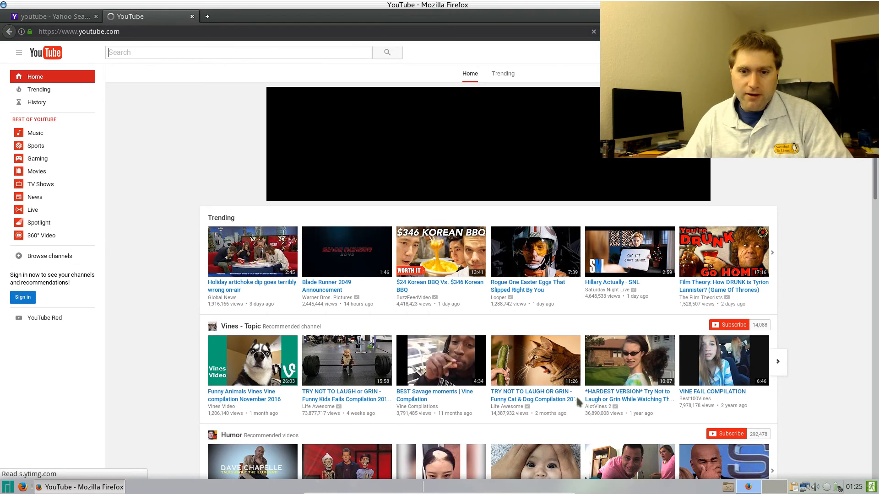
# Step: Play the Funny Cat & Dog Compilation 2016 video to test playback, and close all the browser tabs
pyautogui.click(536, 362)
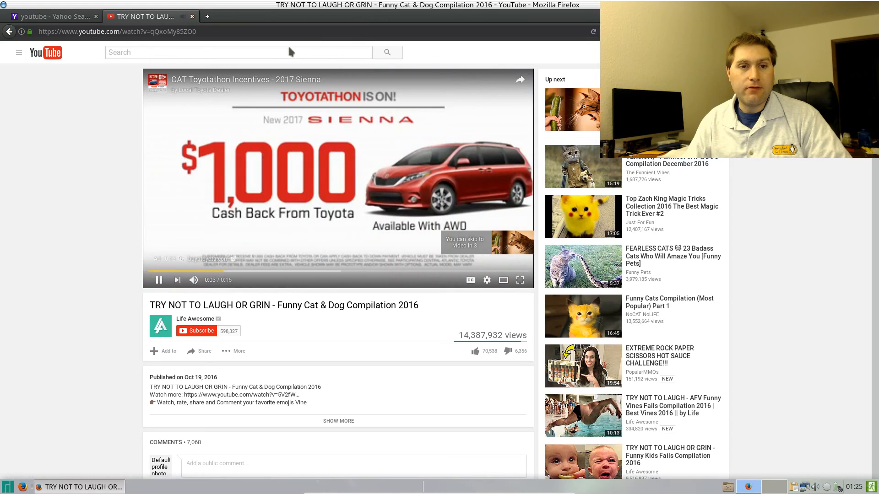
pyautogui.click(192, 16)
pyautogui.hotkey('ctrl', 't')
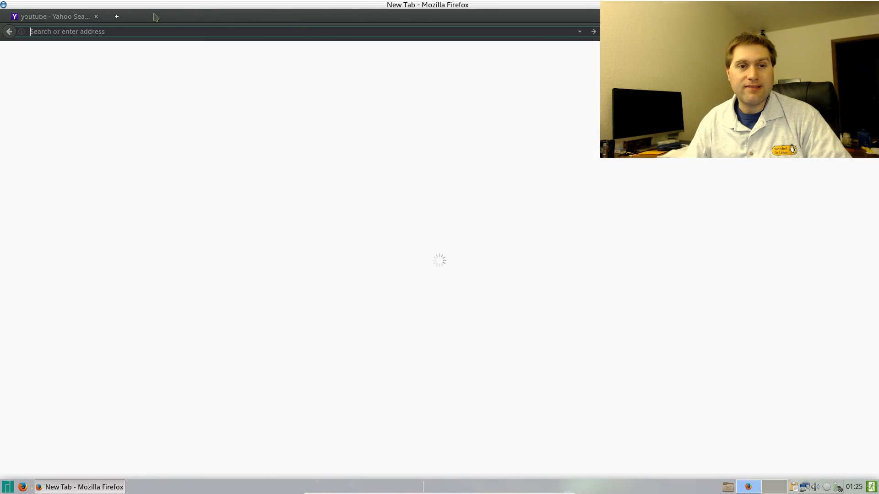
pyautogui.click(192, 16)
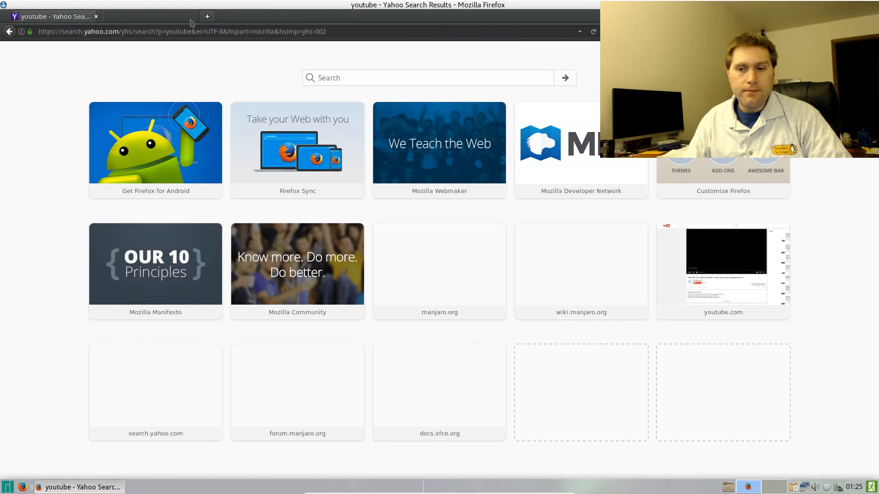
pyautogui.click(95, 16)
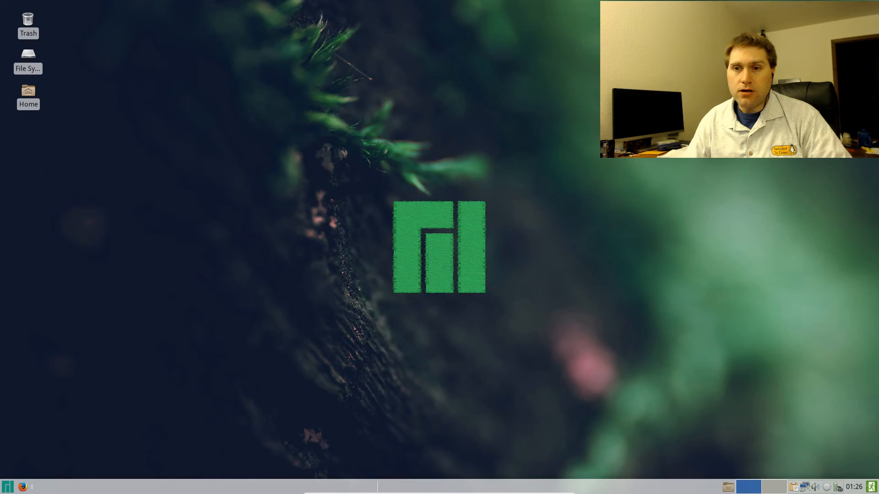